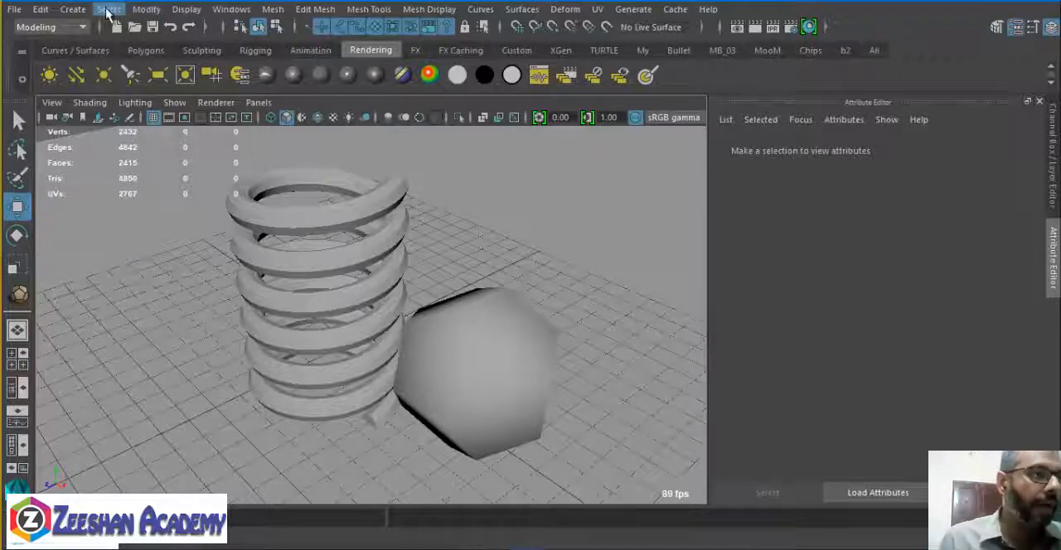
Create an ambient light in the scene.
left_click(79, 11)
mouse_move(159, 92)
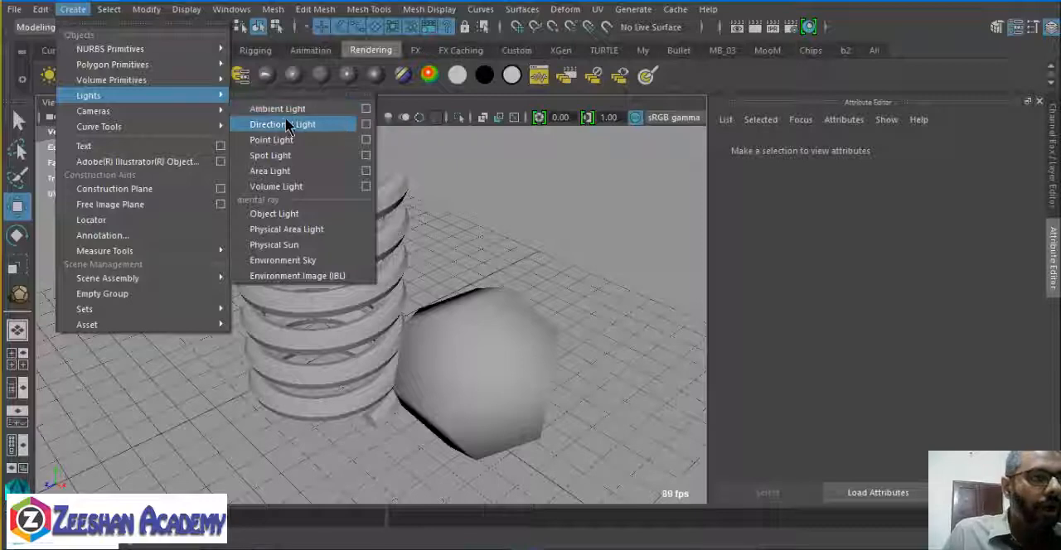
mouse_move(100, 95)
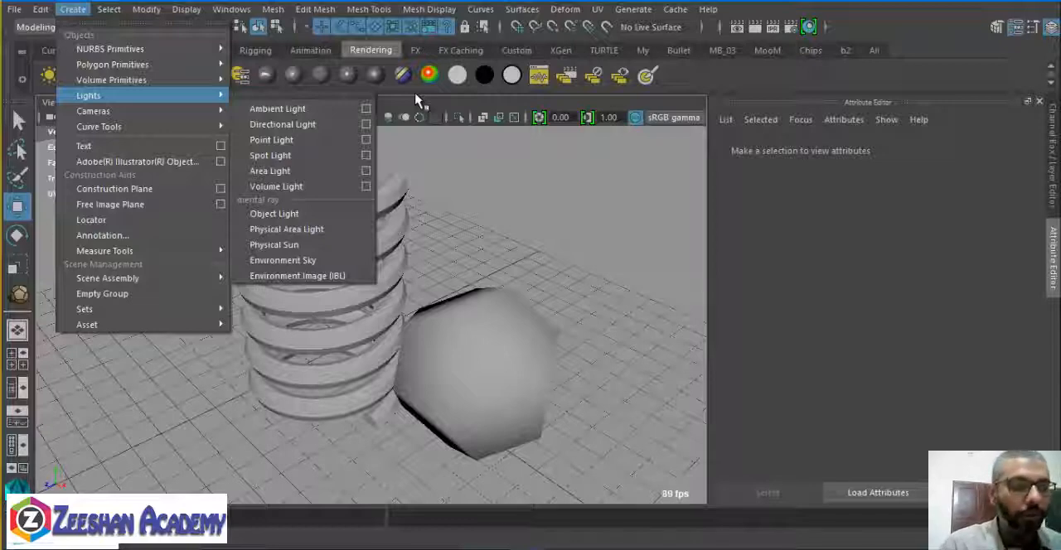
left_click(360, 108)
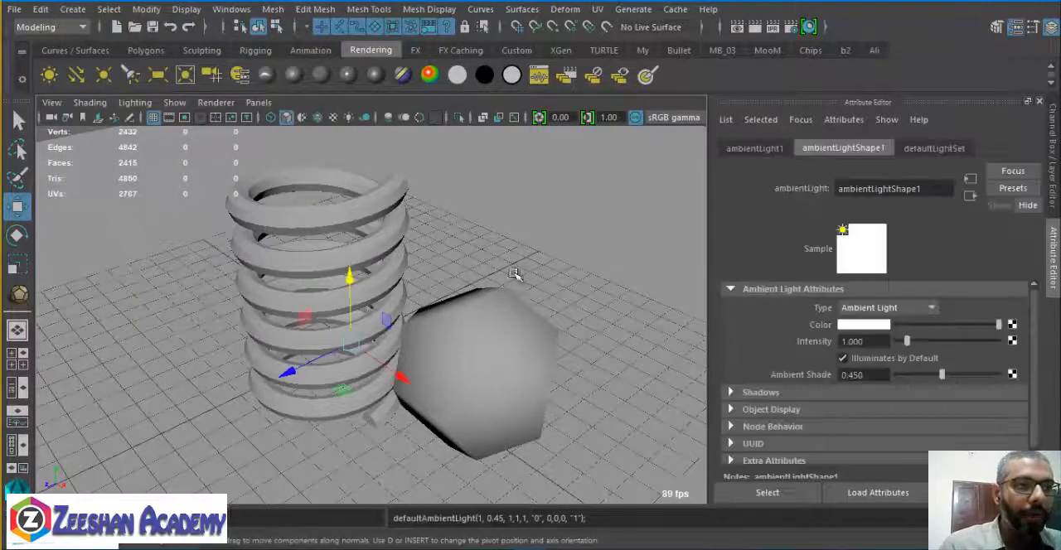
Move the ambient light away from the spring and raise it above the ground plane.
left_click_drag(516, 274, 412, 317, "alt")
left_click_drag(308, 332, 363, 332)
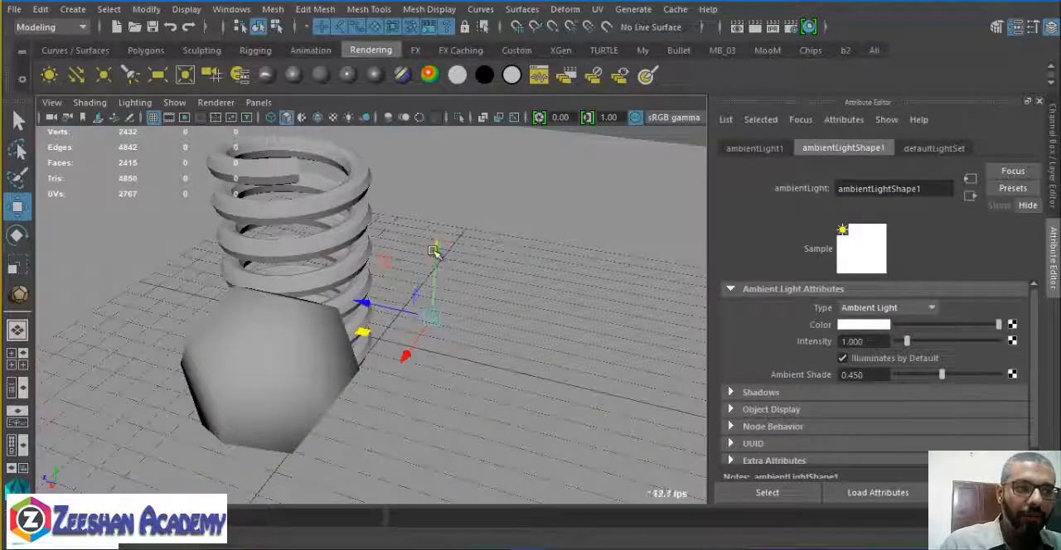
left_click_drag(435, 248, 442, 124)
left_click_drag(448, 222, 490, 296, "alt")
left_click_drag(458, 225, 407, 332, "alt")
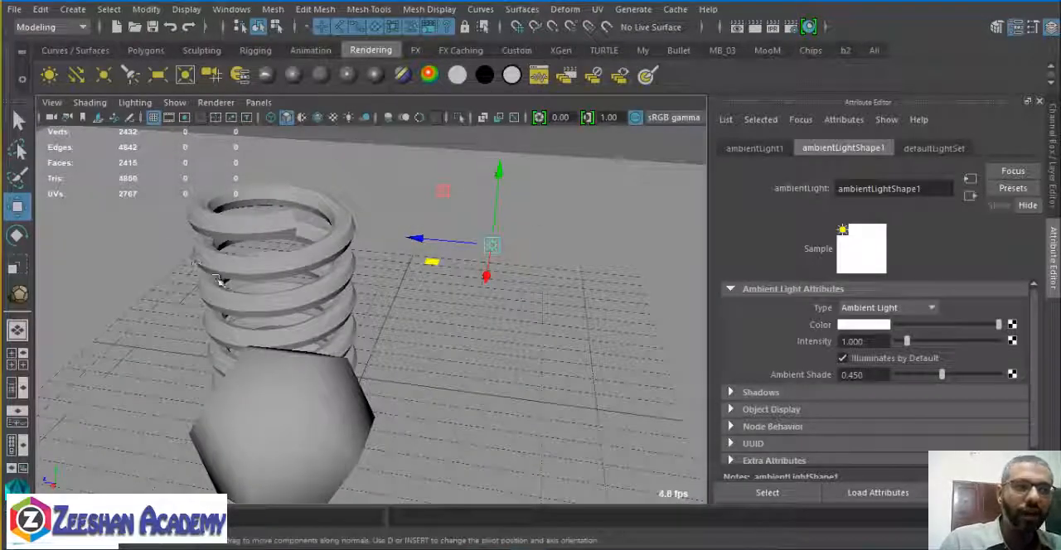
Examine the ambient light's placement relative to the spring and the faceted ball from several angles.
left_click_drag(219, 280, 481, 236, "alt")
middle_click_drag(486, 290, 503, 264, "alt")
left_click_drag(502, 263, 503, 274, "alt")
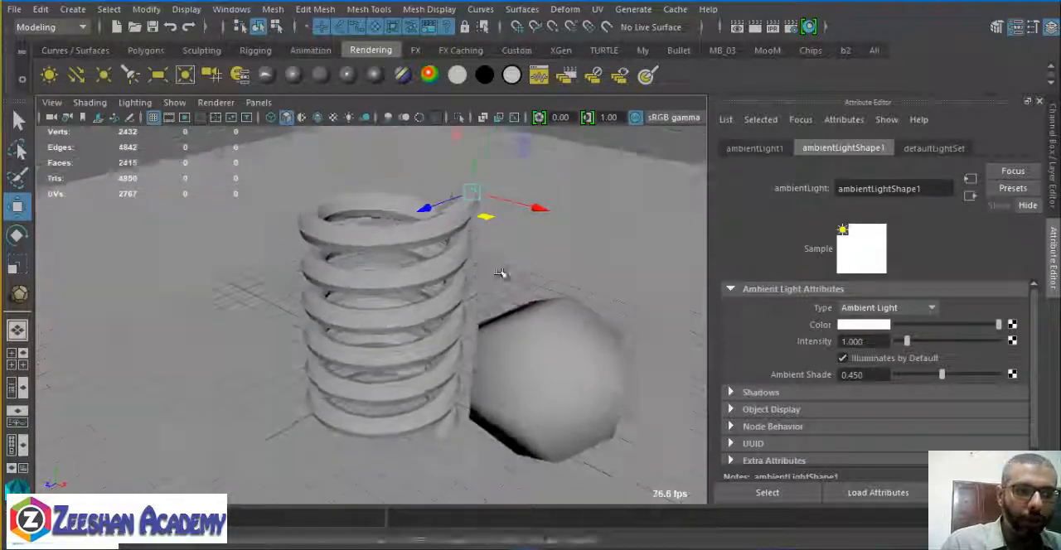
right_click_drag(503, 273, 565, 302, "alt")
middle_click_drag(565, 302, 487, 282, "alt")
left_click_drag(487, 282, 522, 298, "alt")
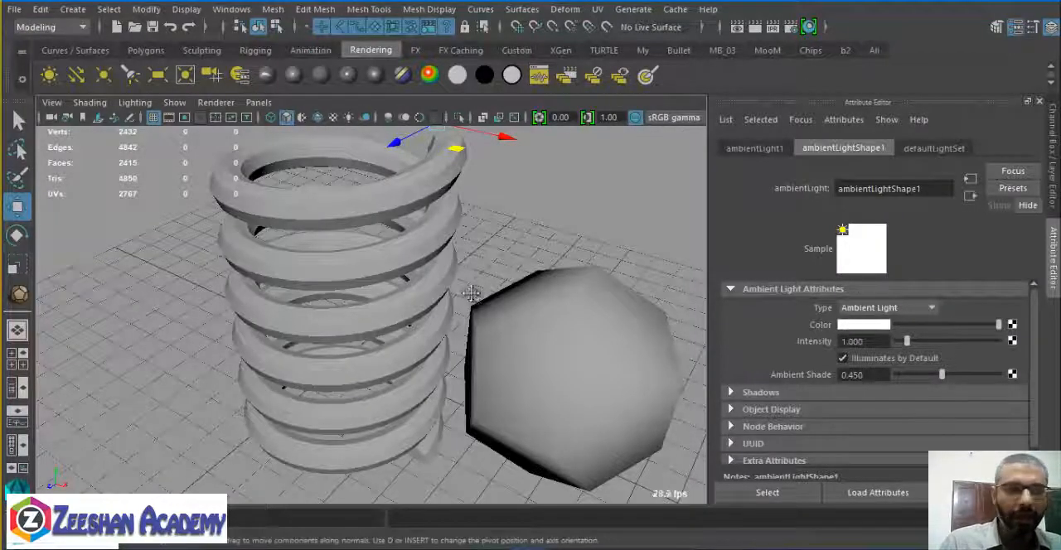
left_click_drag(467, 288, 437, 331, "alt")
scroll(437, 331, "down", 2)
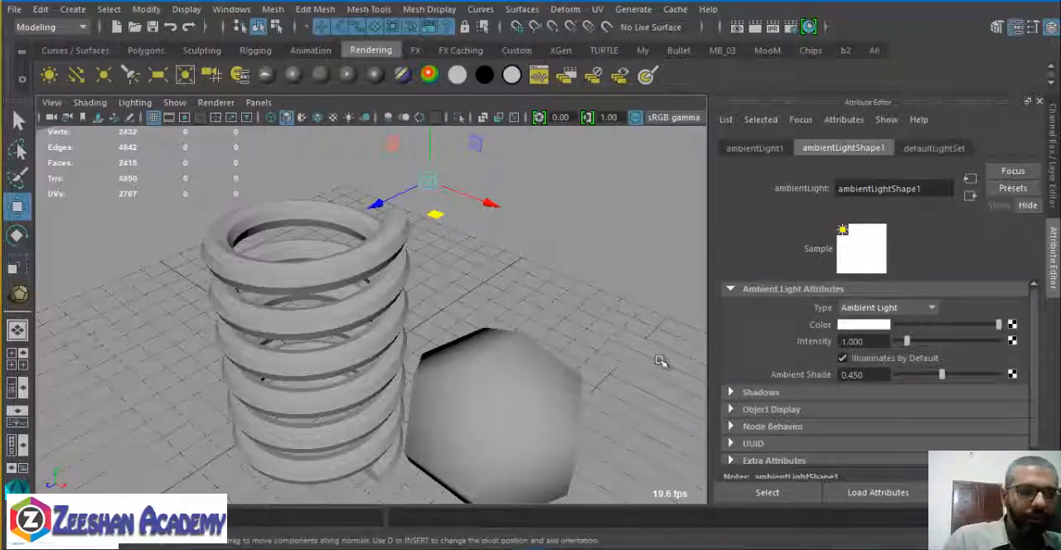
middle_click_drag(550, 294, 560, 261, "alt")
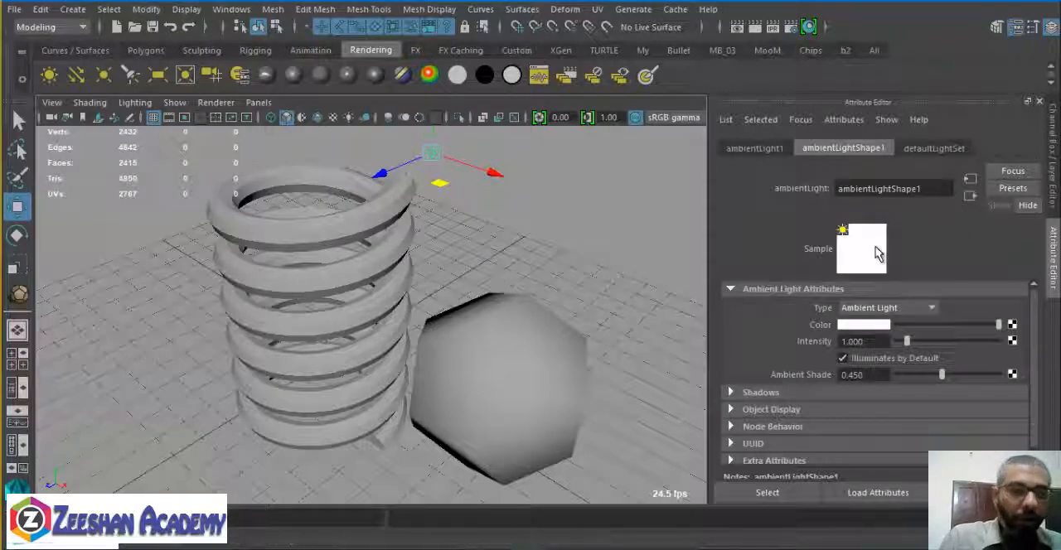
Tint the ambient light's color a very pale blue.
left_click(863, 325)
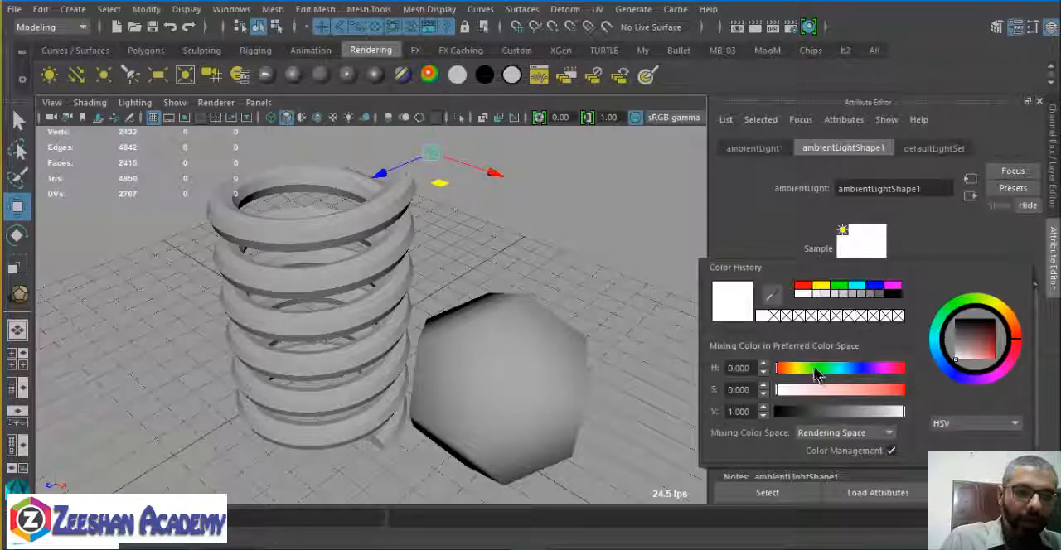
mouse_move(817, 369)
left_mouse_down()
mouse_move(865, 367)
mouse_move(820, 367)
left_mouse_up()
mouse_move(780, 390)
left_mouse_down()
mouse_move(830, 391)
mouse_move(800, 391)
left_mouse_up()
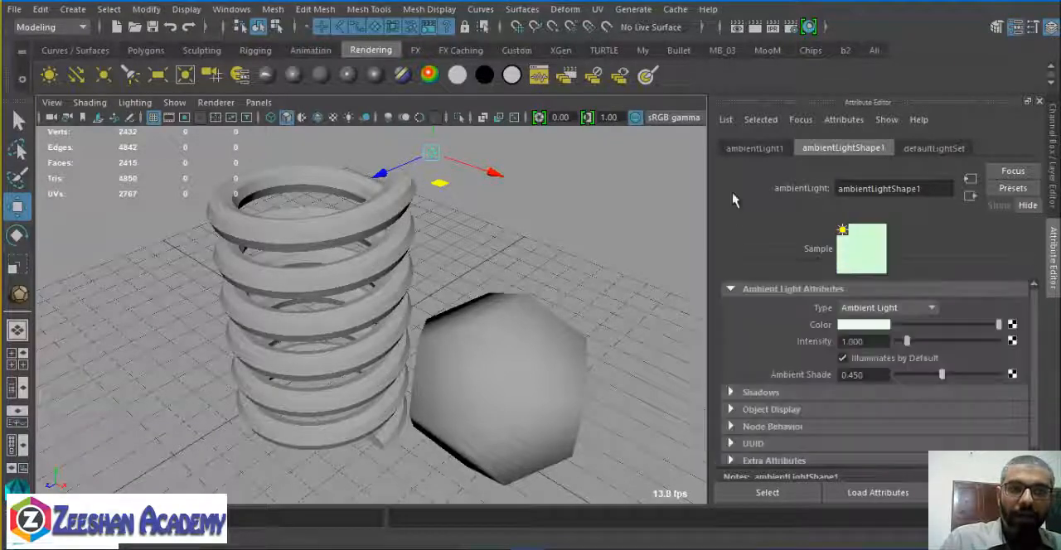
left_click(866, 325)
mouse_move(863, 381)
left_mouse_down()
mouse_move(815, 414)
mouse_move(808, 403)
left_mouse_up()
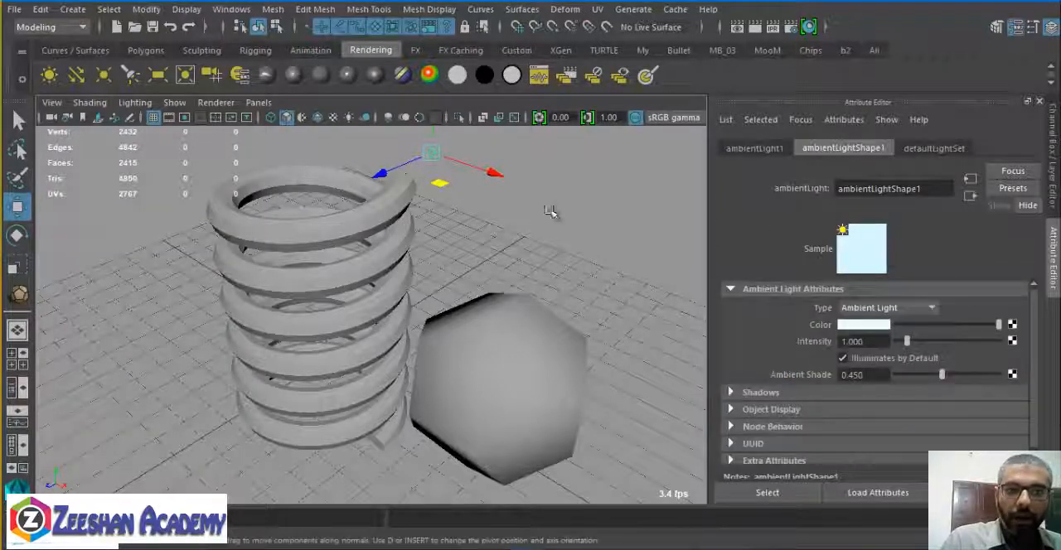
Render the perspective view to check the pale blue ambient light, and close the render.
left_click_drag(552, 345, 589, 225, "alt")
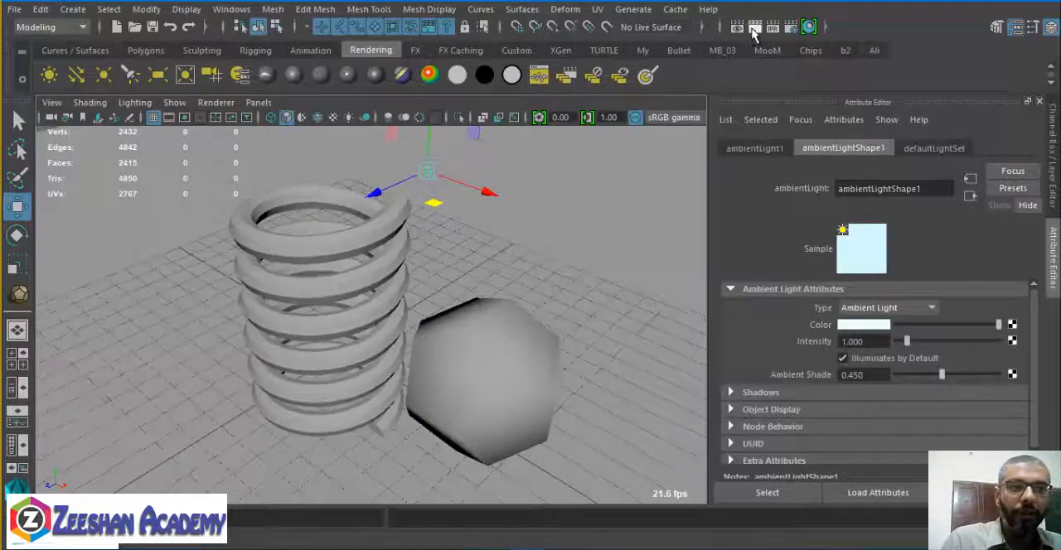
left_click(753, 28)
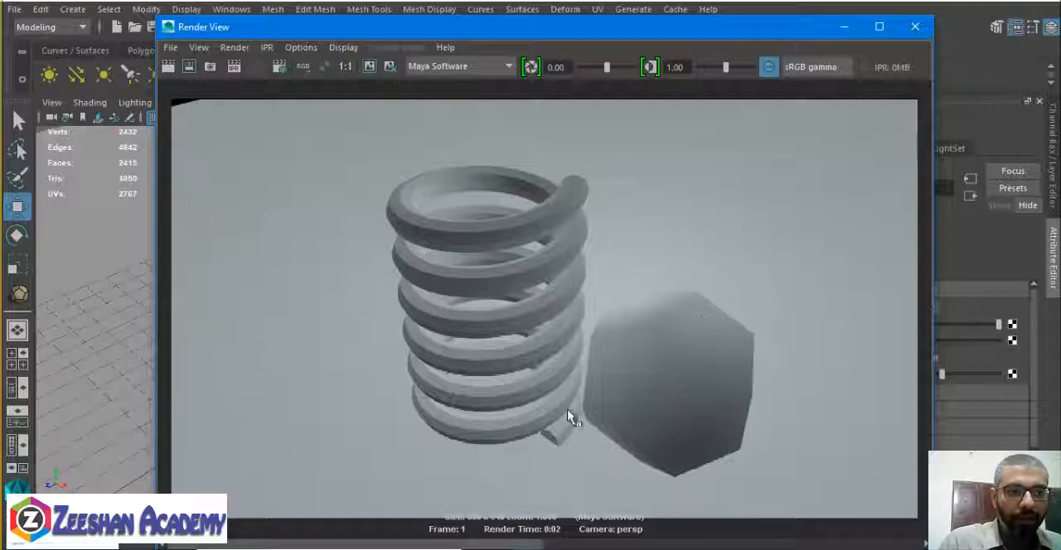
scroll(598, 406, "down", 2)
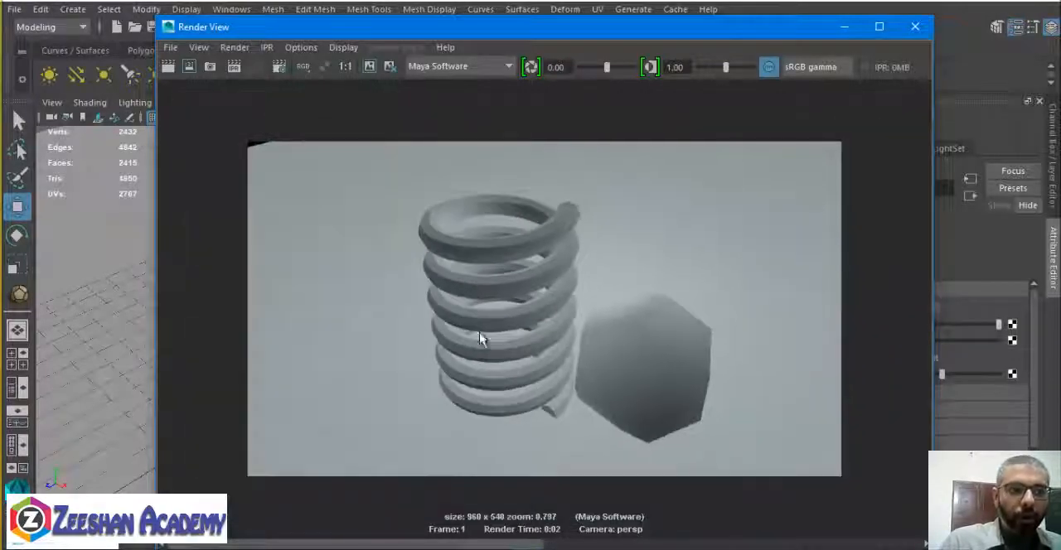
left_click(915, 27)
Render the scene again from the opposite side, with the ball in front of the spring, and close the render.
middle_click_drag(580, 297, 468, 311, "alt")
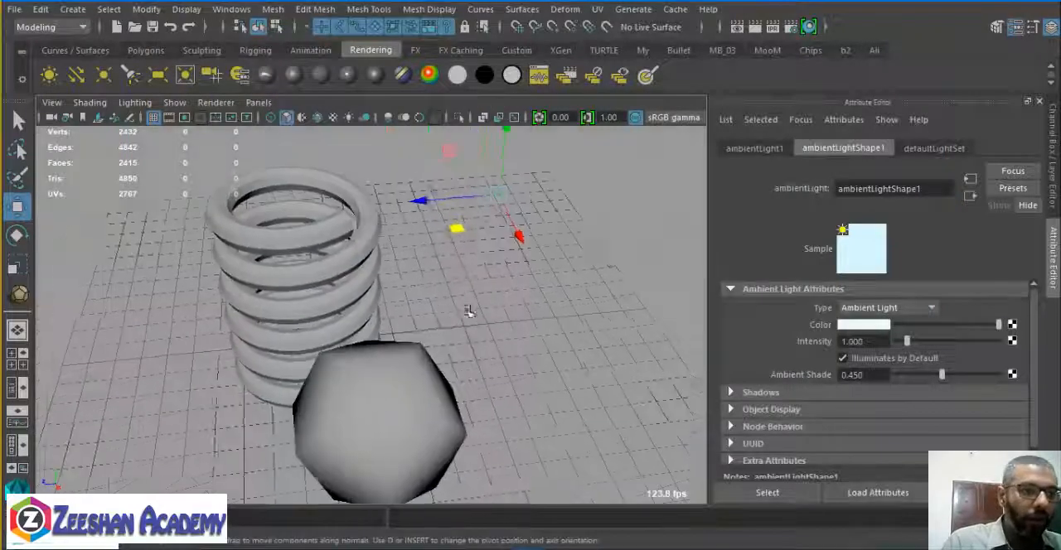
left_click_drag(468, 311, 531, 240, "alt")
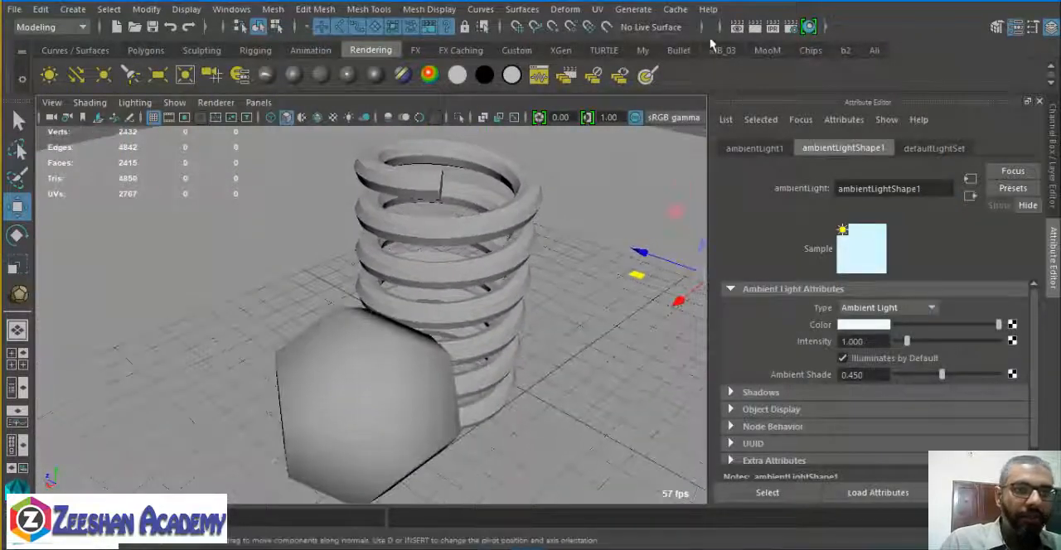
left_click(756, 28)
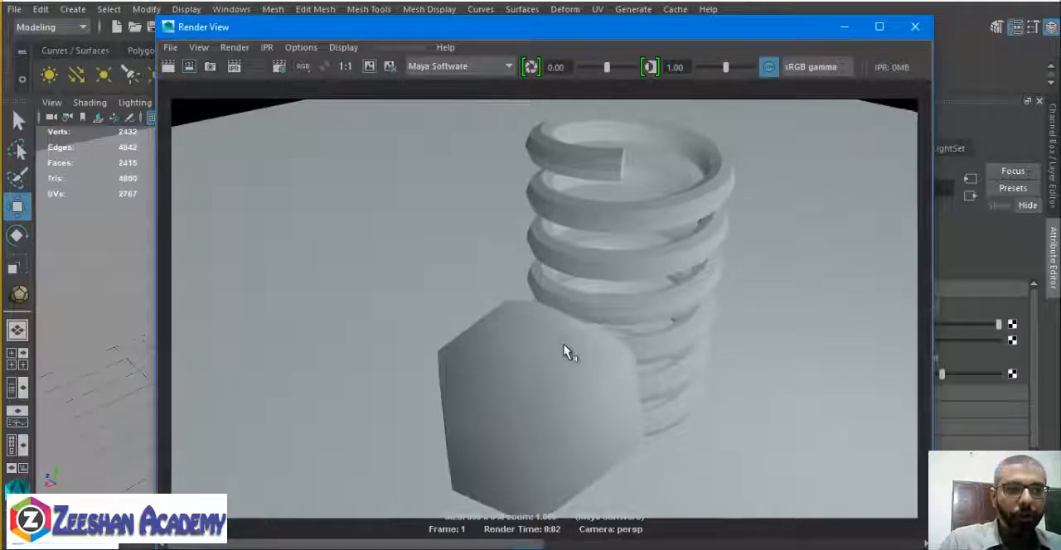
left_click(923, 31)
Move the ambient light higher and sideways, away from the ball and above the level of the spring's top.
left_click_drag(456, 362, 462, 171, "alt")
middle_click_drag(461, 170, 393, 286, "alt")
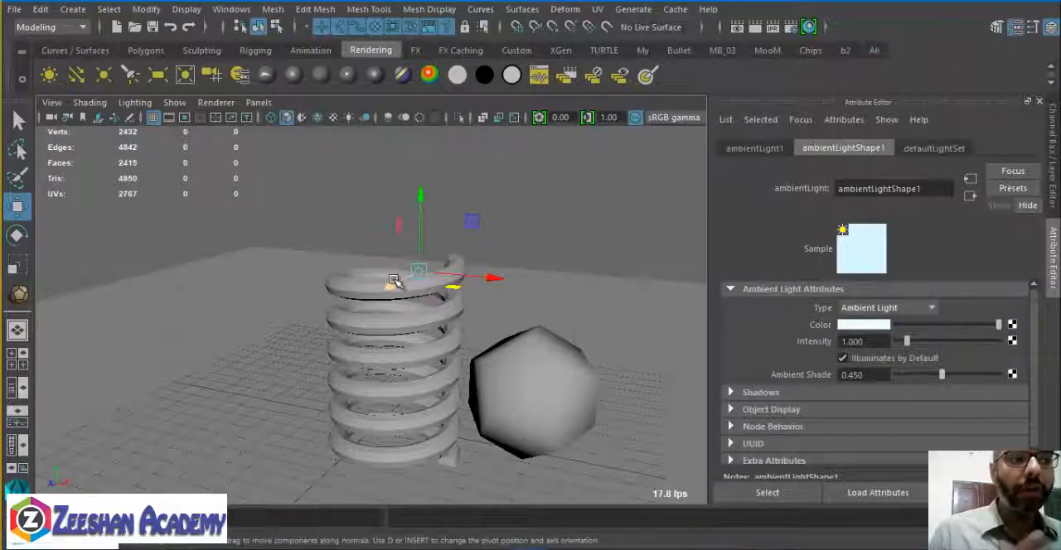
middle_click_drag(475, 220, 377, 145)
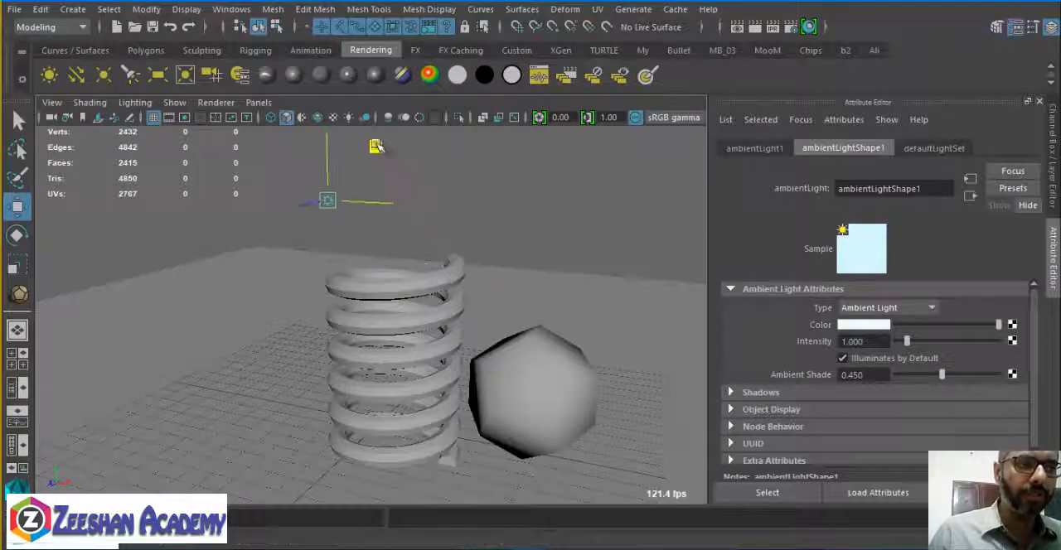
left_click_drag(377, 146, 485, 313, "alt")
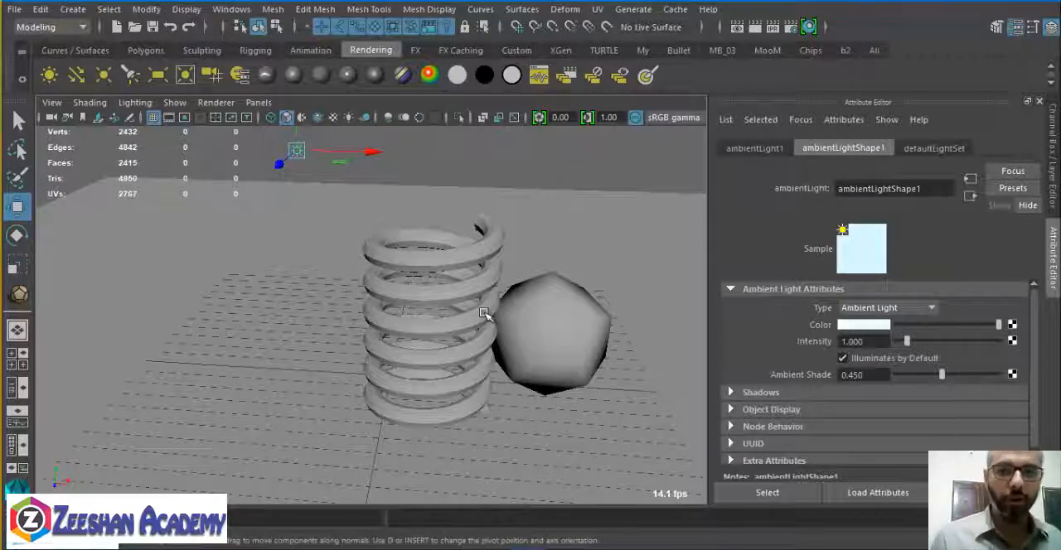
Set the ambient light's intensity to 0.1, render the scene to check it, and close the render.
left_click(855, 342)
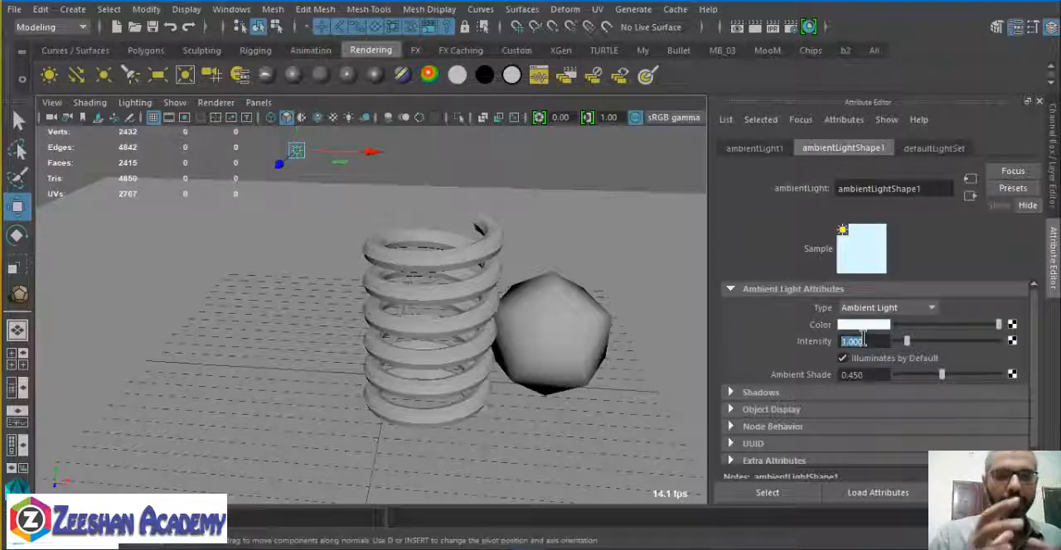
type("0.1")
key("Return")
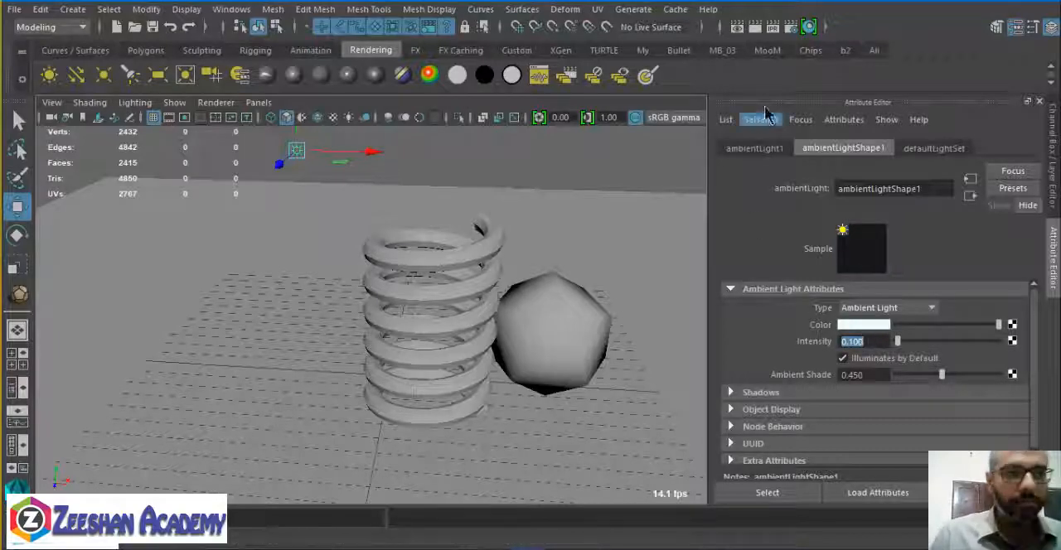
left_click(756, 29)
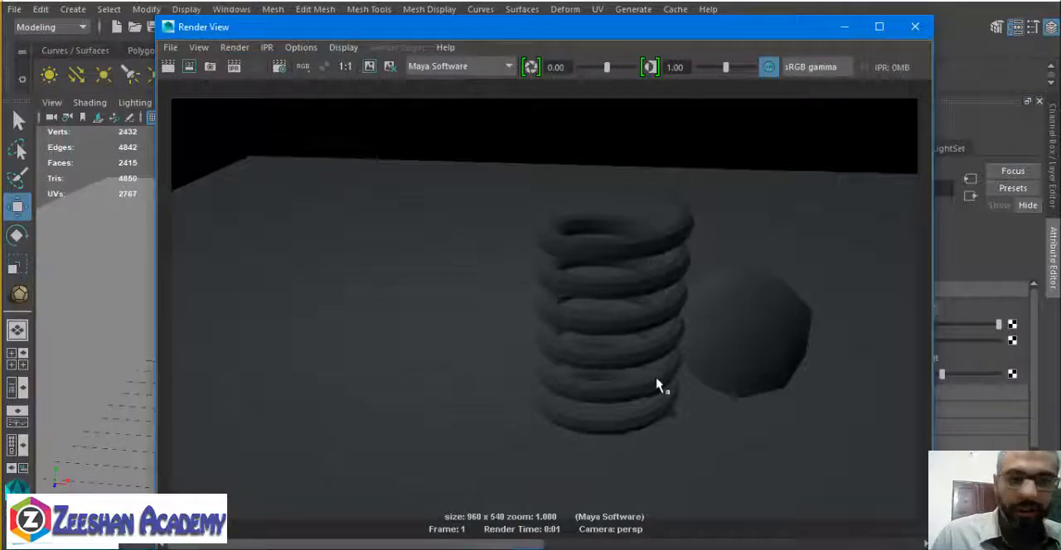
left_click(915, 27)
Set the ambient light's intensity to 0.5, render the scene to check it, and close the render.
type(".")
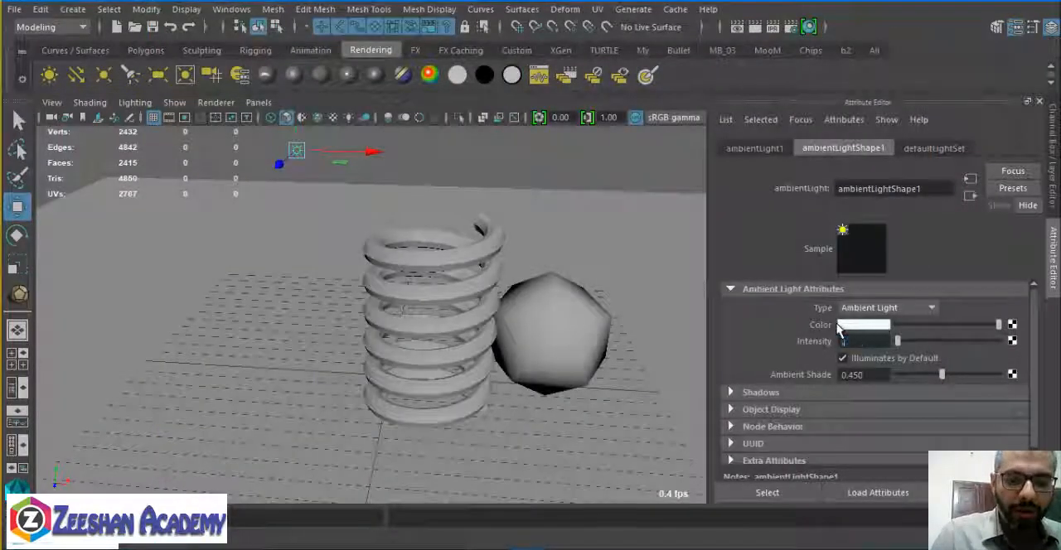
type("5")
key("Return")
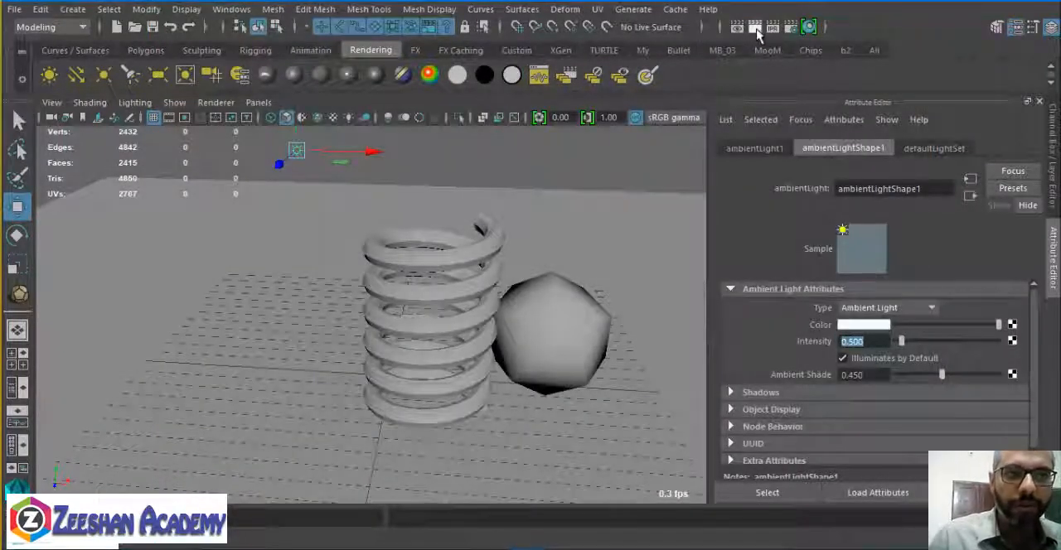
left_click(754, 27)
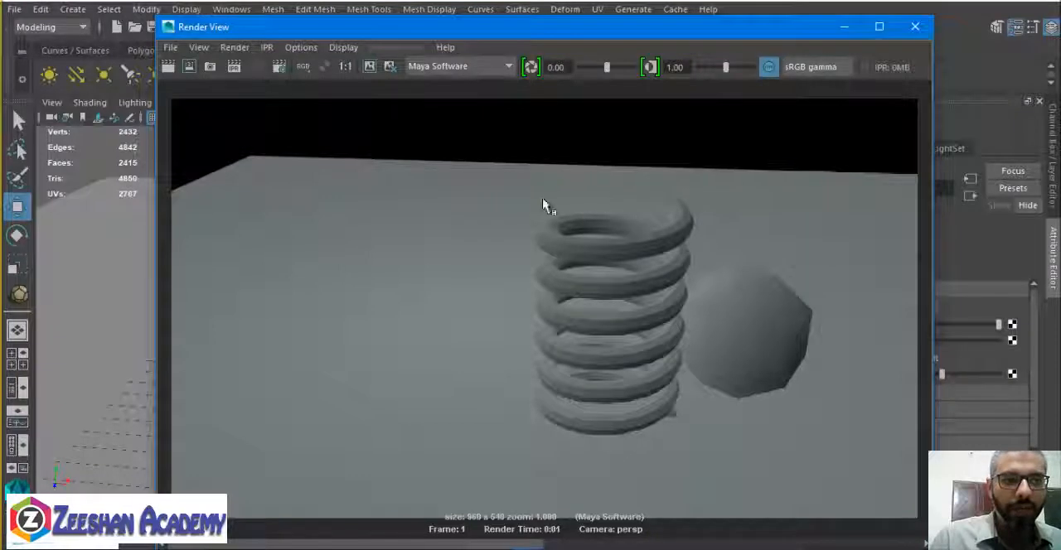
left_click(915, 27)
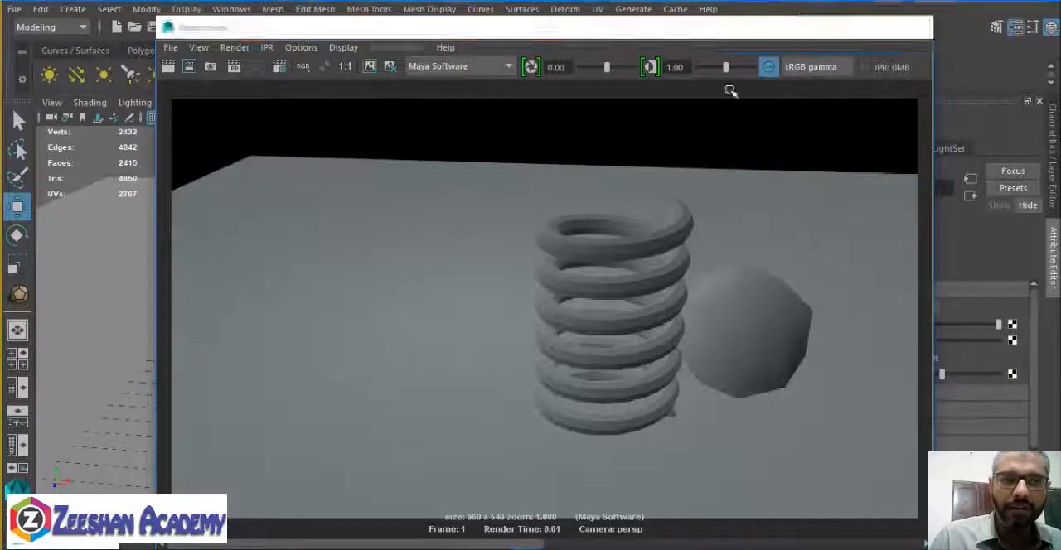
Create a directional light, move it beside the spring on the side away from the ball, and raise it above the ground.
left_click(75, 74)
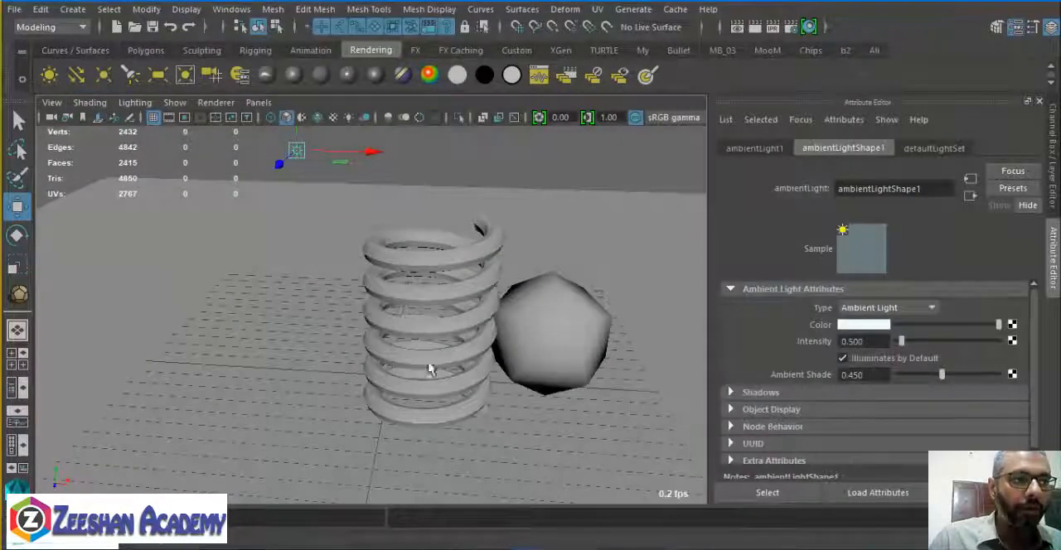
left_click_drag(542, 354, 424, 416, "alt")
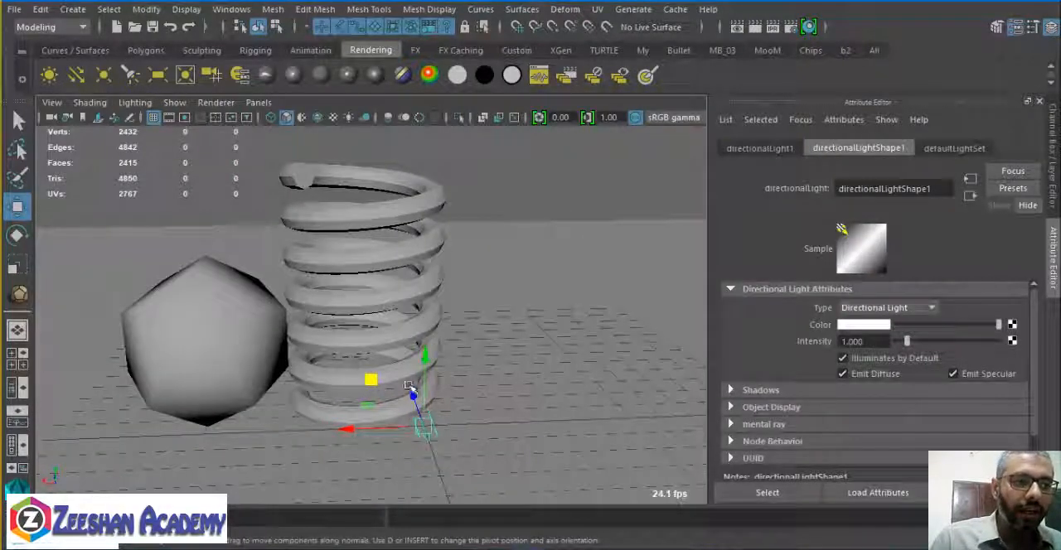
left_click_drag(369, 380, 514, 347)
key("e")
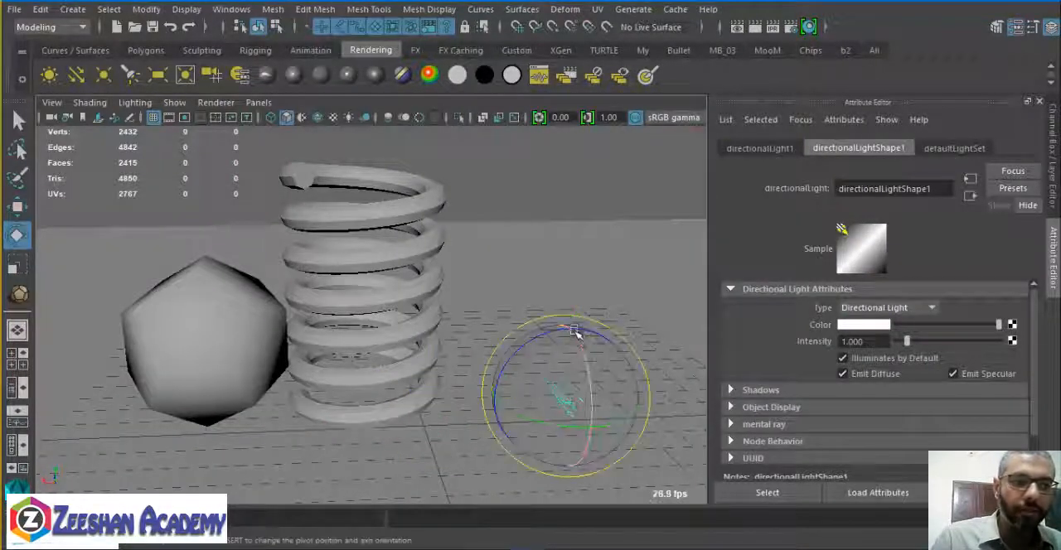
key("w")
left_click_drag(587, 359, 556, 212, "alt")
Tilt the directional light by rotating it about its X axis.
left_click_drag(568, 263, 387, 288, "alt")
middle_click_drag(387, 289, 564, 302, "alt")
left_click_drag(563, 300, 548, 366, "alt")
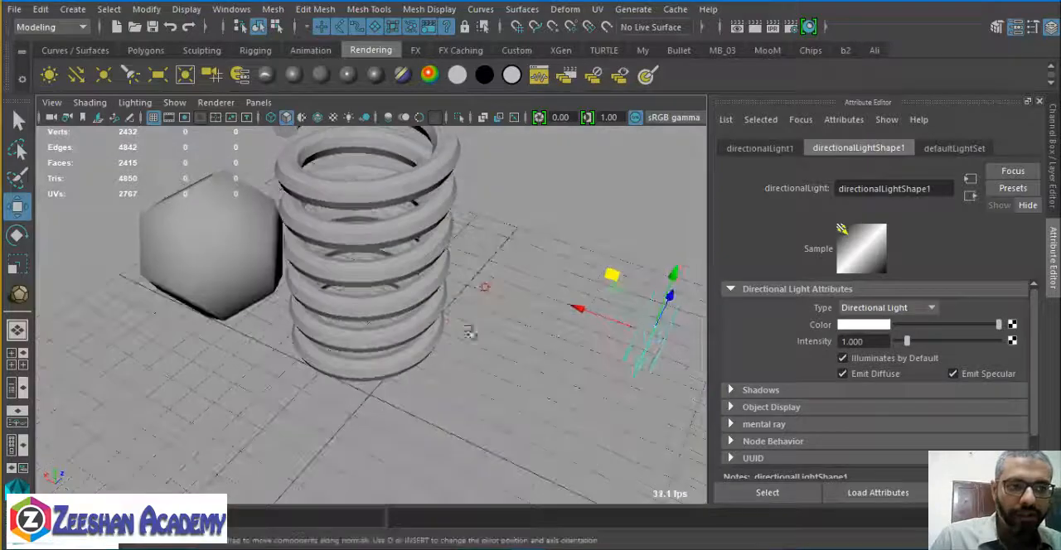
left_click_drag(593, 417, 502, 376, "alt")
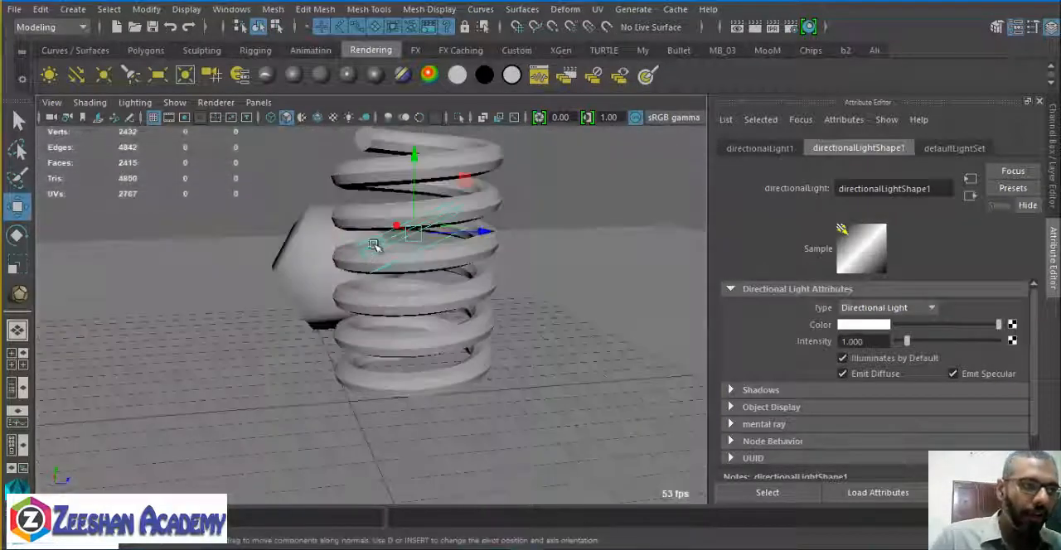
key("e")
left_click_drag(410, 172, 481, 222)
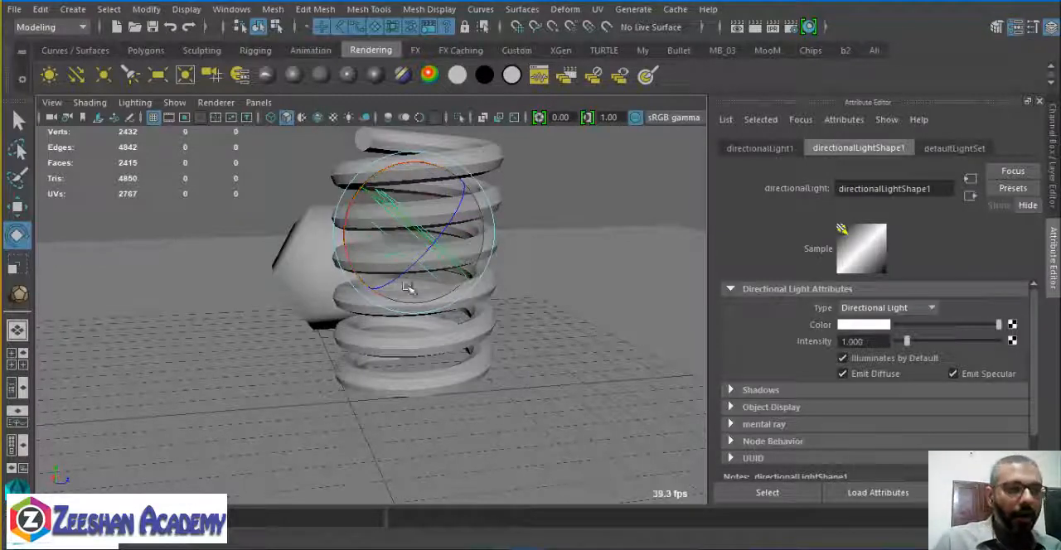
mouse_move(408, 288)
left_mouse_down()
mouse_move(440, 367)
mouse_move(395, 232)
mouse_move(410, 320)
mouse_move(322, 357)
mouse_move(379, 350)
mouse_move(429, 326)
mouse_move(418, 351)
mouse_move(431, 357)
mouse_move(423, 344)
mouse_move(386, 346)
mouse_move(411, 332)
mouse_move(362, 309)
mouse_move(575, 301)
mouse_move(615, 246)
mouse_move(609, 190)
mouse_move(592, 273)
mouse_move(622, 251)
mouse_move(611, 295)
left_mouse_up()
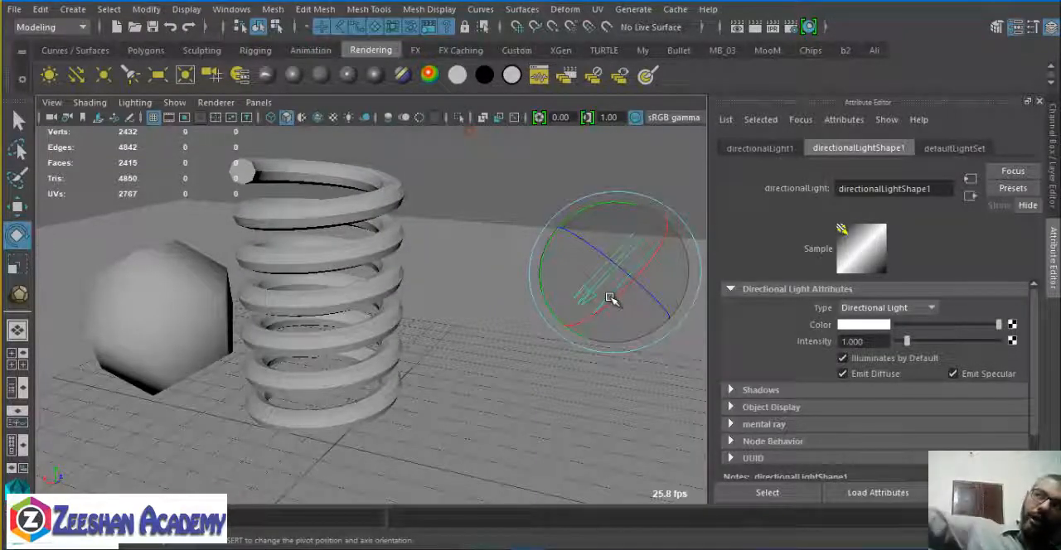
Show the scene lights' effect in the viewport and set the directional light's intensity to 0.8.
left_click_drag(611, 298, 131, 301, "alt")
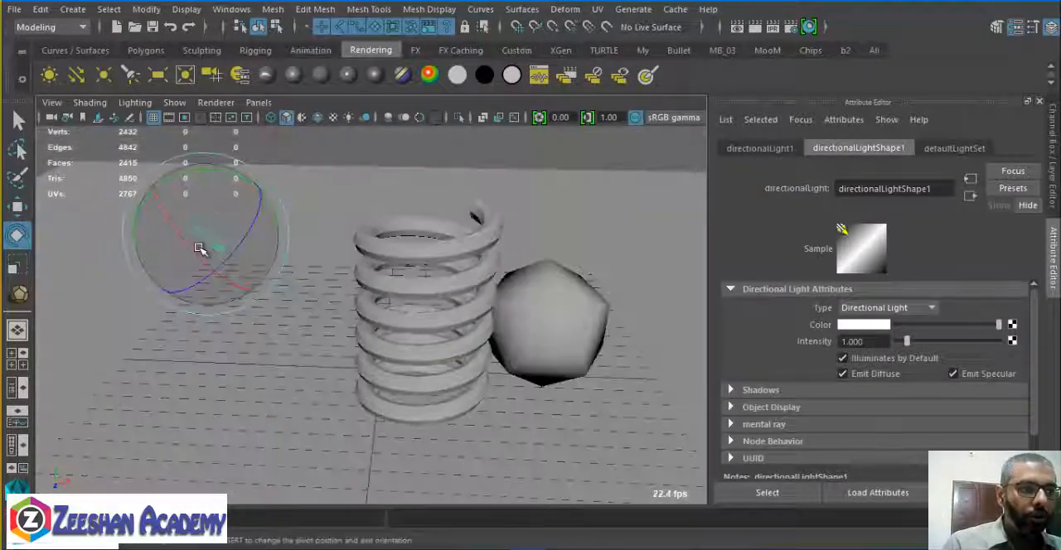
left_click_drag(202, 248, 348, 350)
key("7")
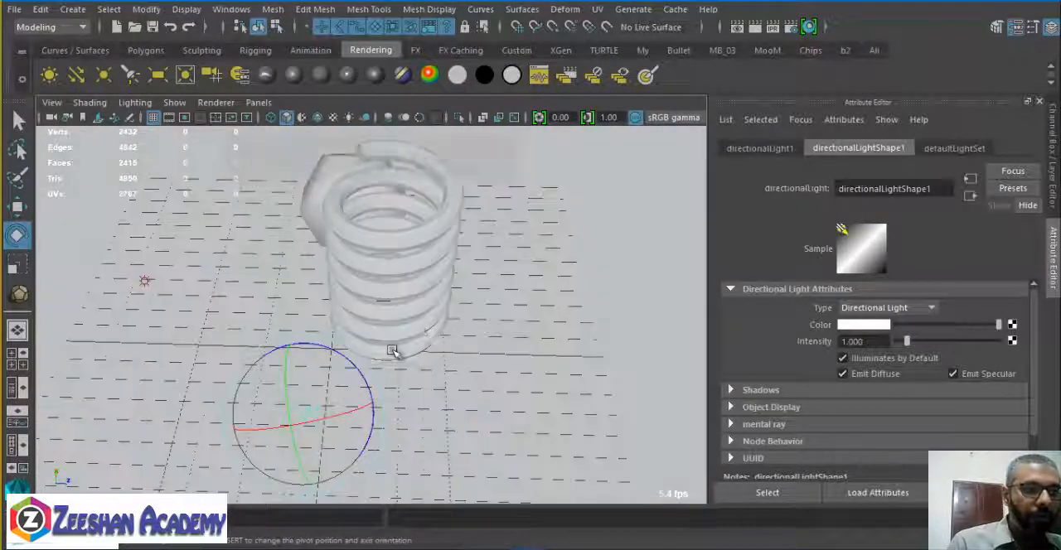
left_click_drag(481, 342, 348, 263, "alt")
left_click_drag(860, 342, 802, 346)
type(".8")
key("Return")
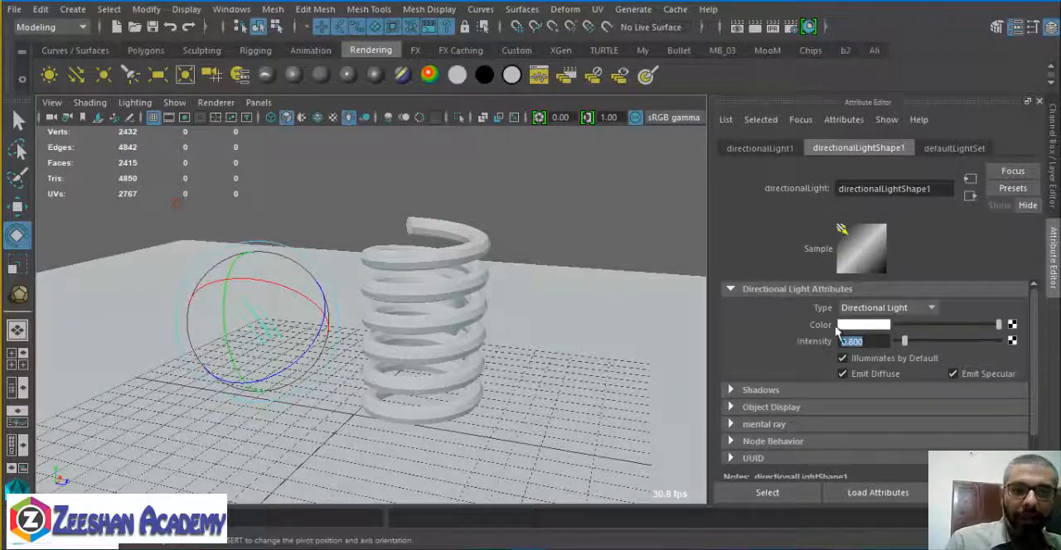
Examine the shadow attributes of the ambient light and the directional light, including their depth map and ray trace shadow options.
left_click_drag(328, 379, 230, 223, "alt")
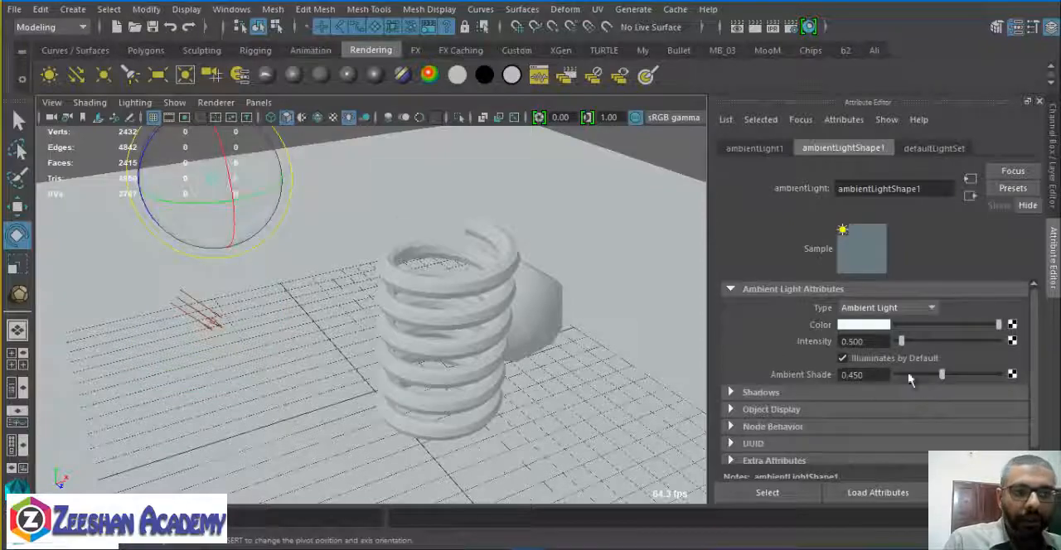
left_click(761, 393)
scroll(876, 366, "down", 2)
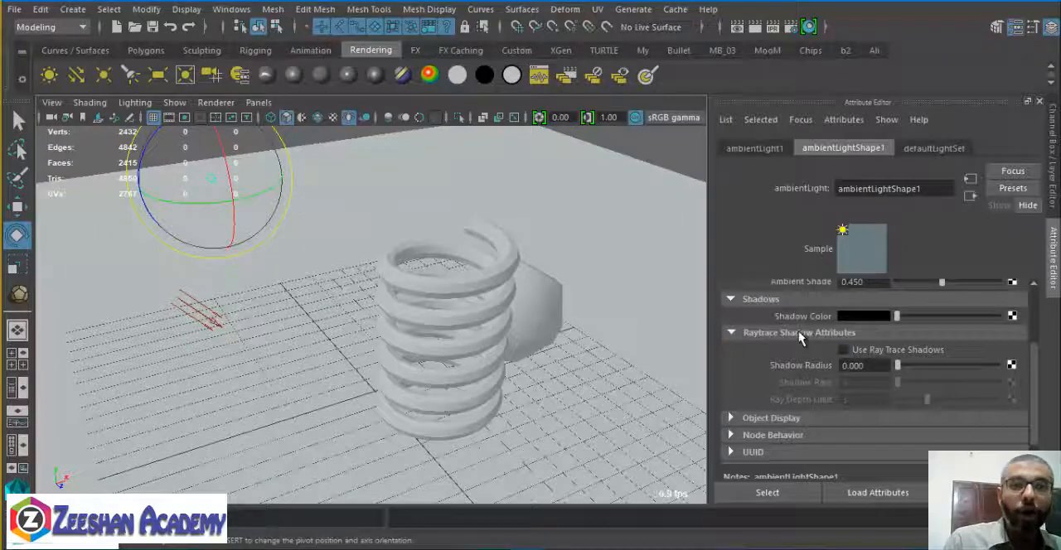
left_click(219, 309)
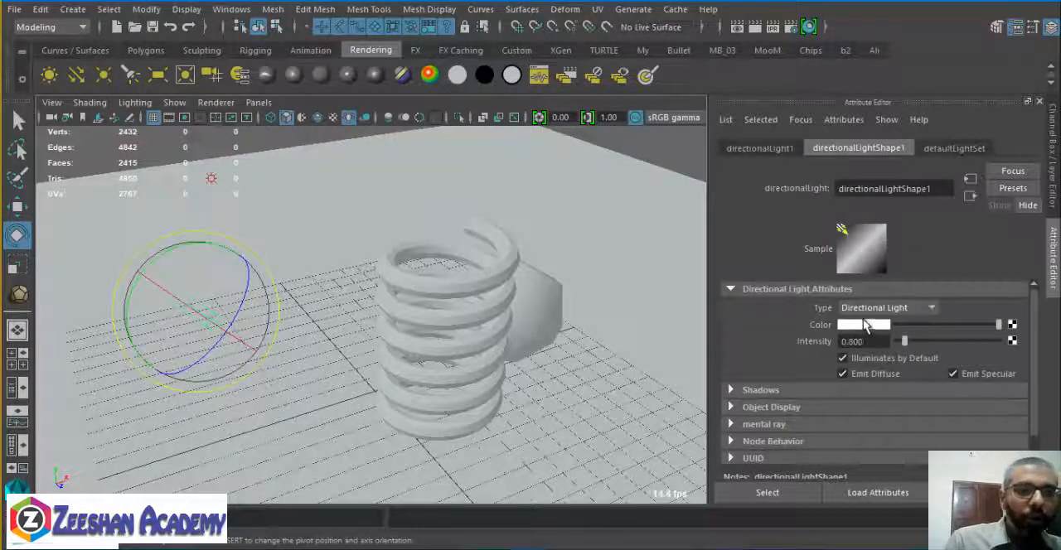
left_click(837, 390)
left_click(877, 441)
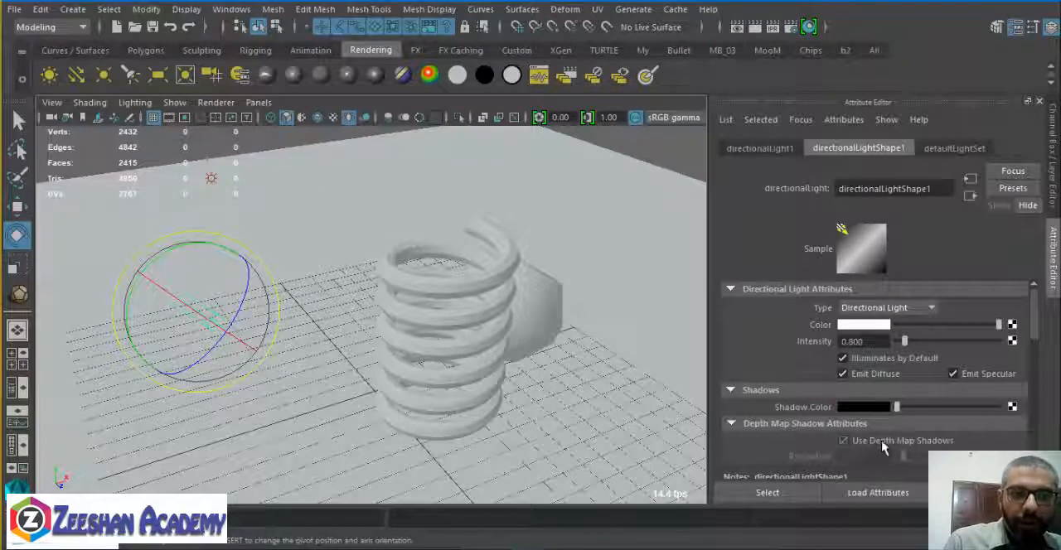
scroll(847, 447, "down", 5)
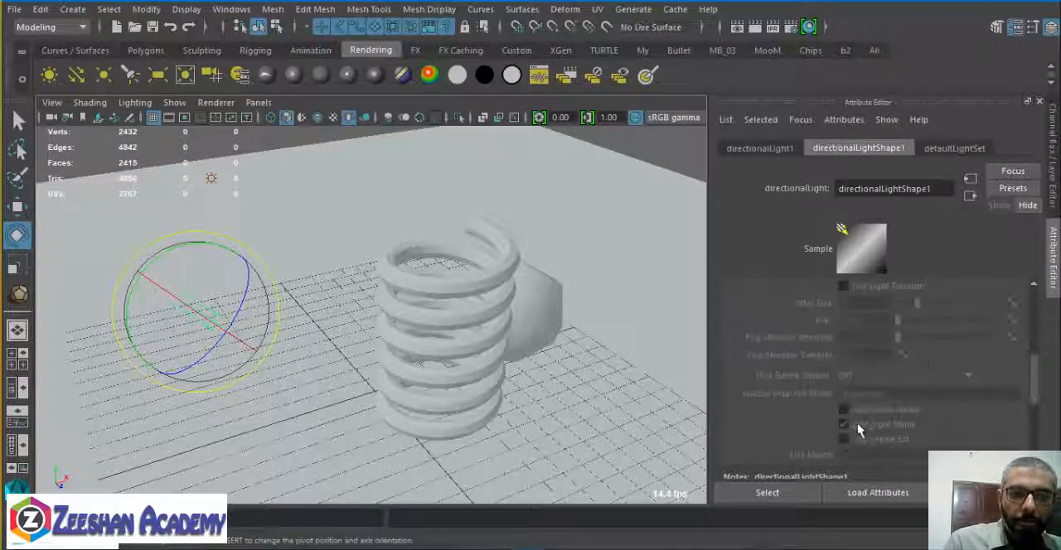
scroll(862, 422, "down", 3)
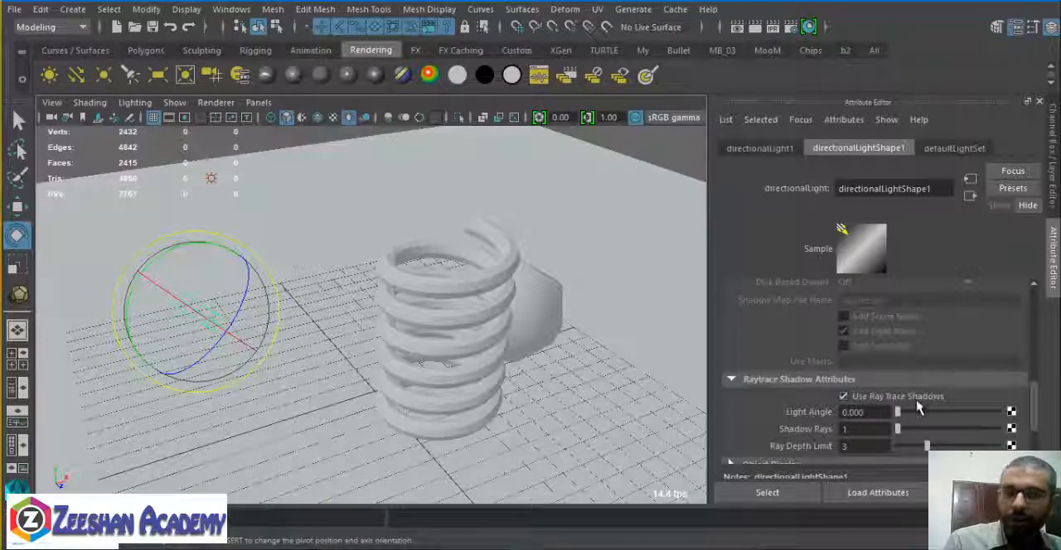
scroll(900, 418, "up", 5)
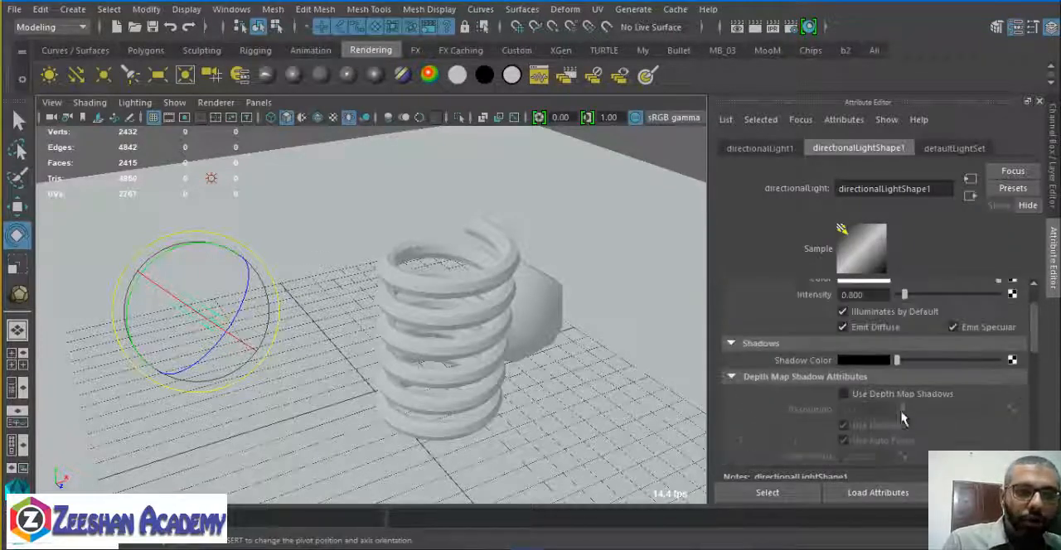
Try out the directional light's shadow color and return it to black.
left_click_drag(403, 339, 270, 313, "alt")
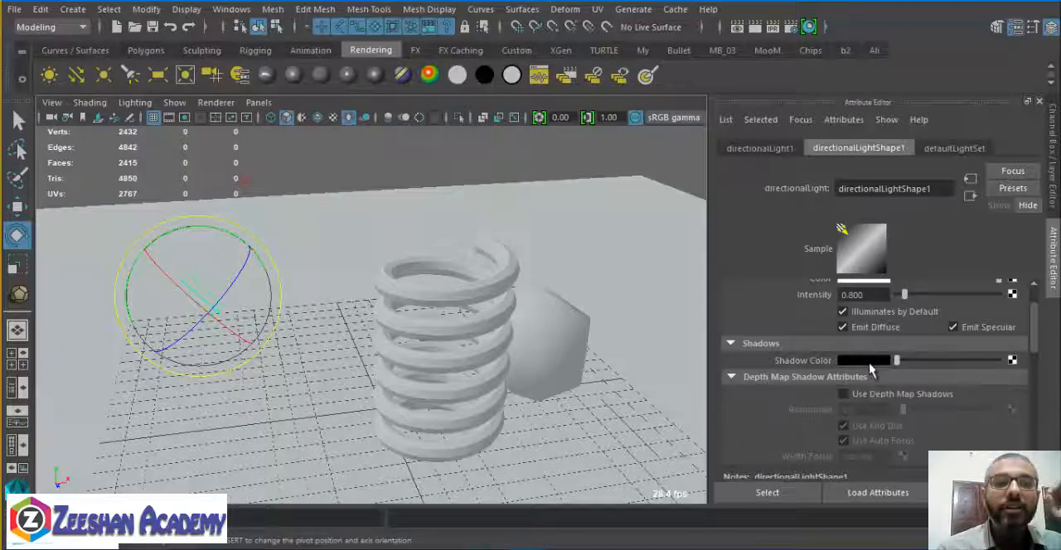
left_click(869, 361)
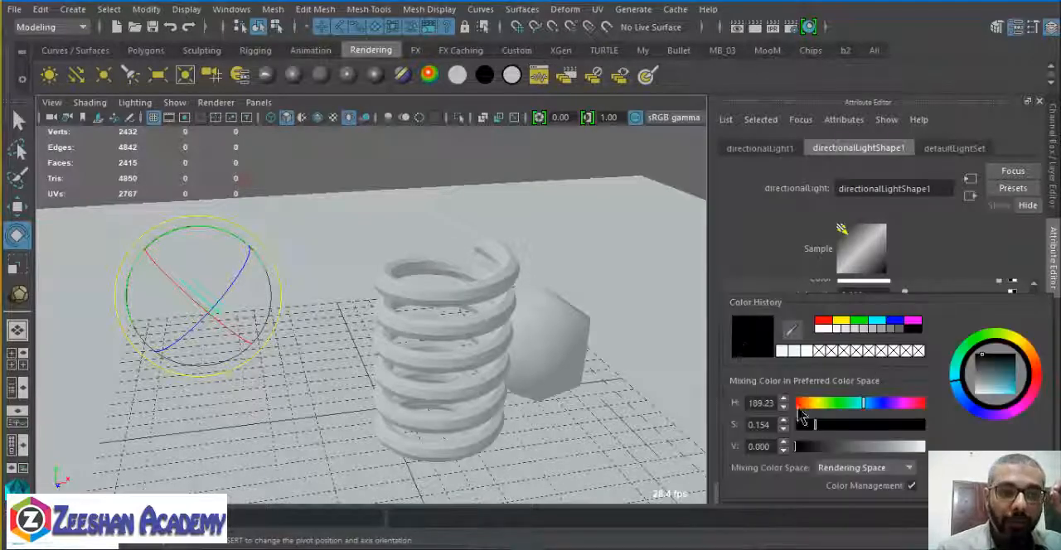
mouse_move(896, 361)
left_mouse_down()
mouse_move(909, 363)
mouse_move(878, 363)
left_mouse_up()
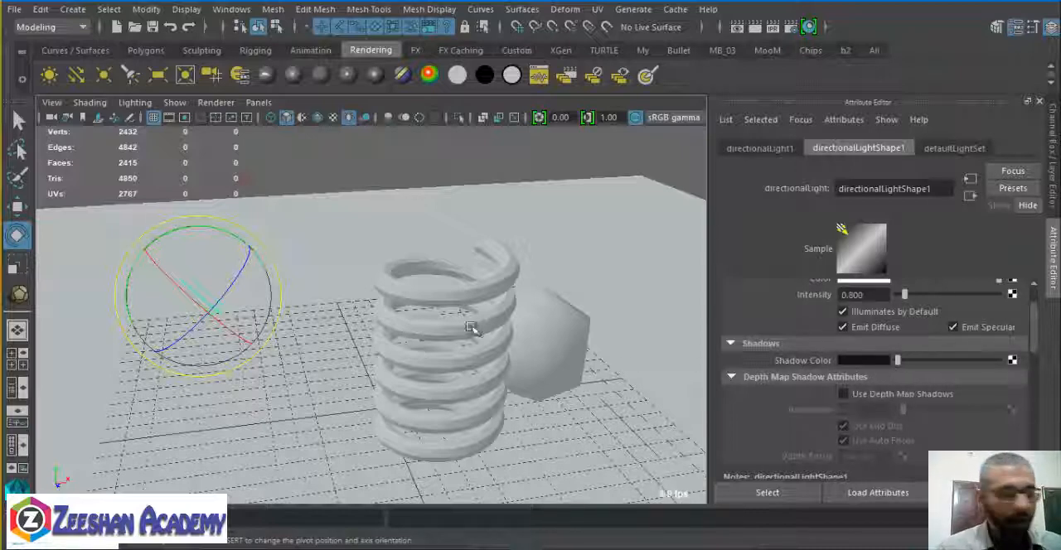
Reframe the spring and ball, render the scene to check the directional light's shadows, and close the render.
left_click_drag(538, 307, 492, 173, "alt")
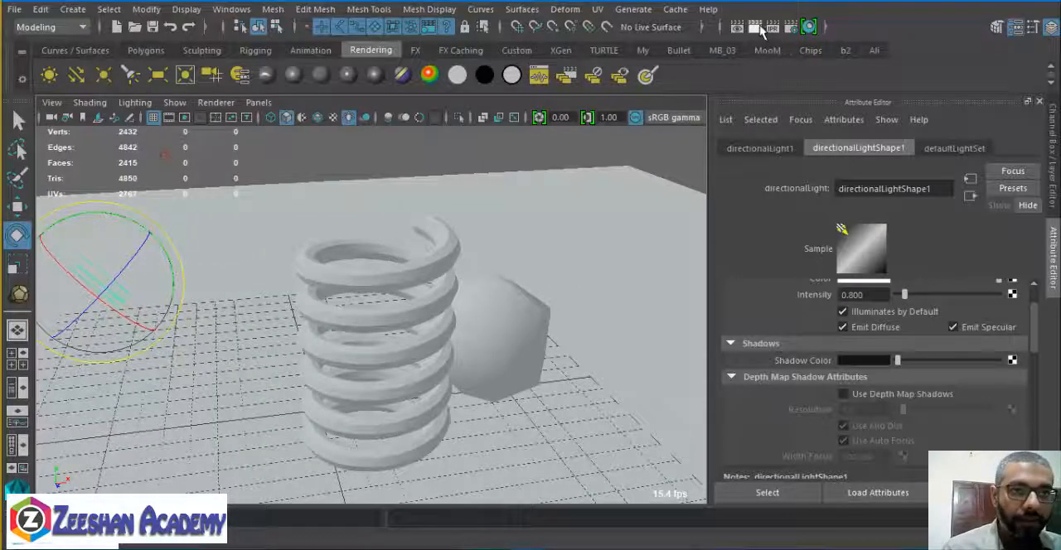
left_click(755, 27)
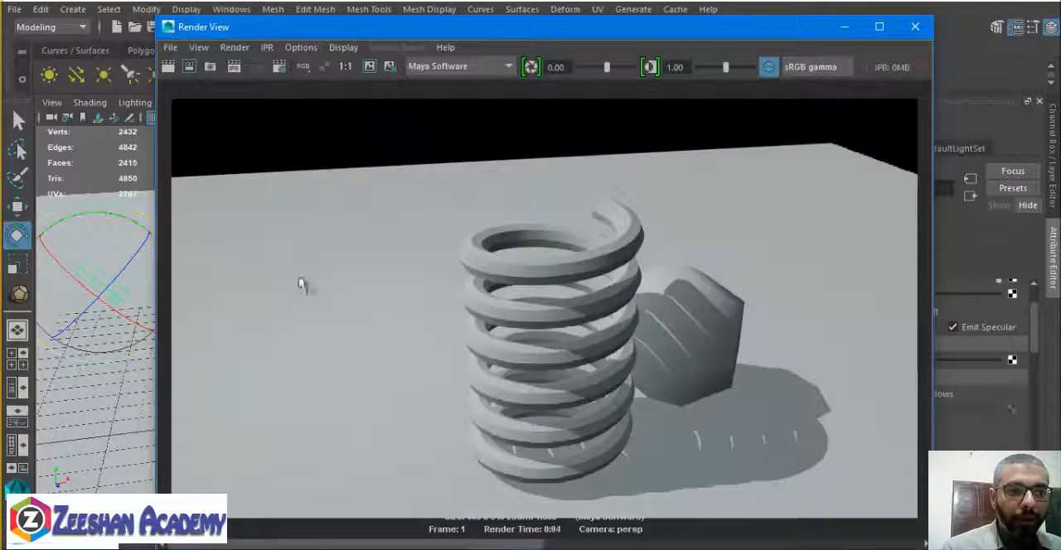
left_click_drag(662, 21, 624, 3)
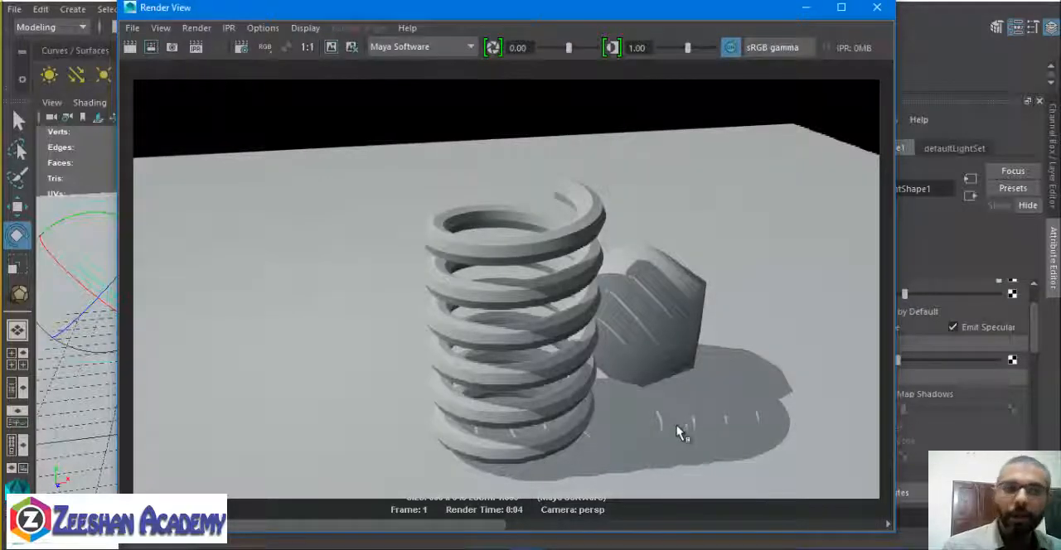
left_click(877, 7)
Open the render settings, try Intermediate quality for anti-aliasing, and set it back to Production quality.
left_click(790, 28)
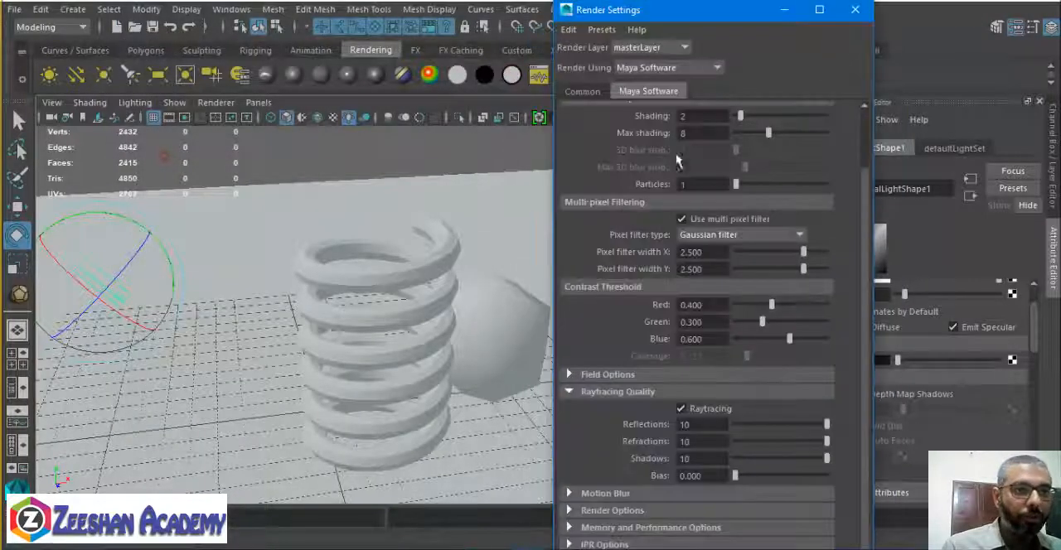
scroll(712, 132, "up", 2)
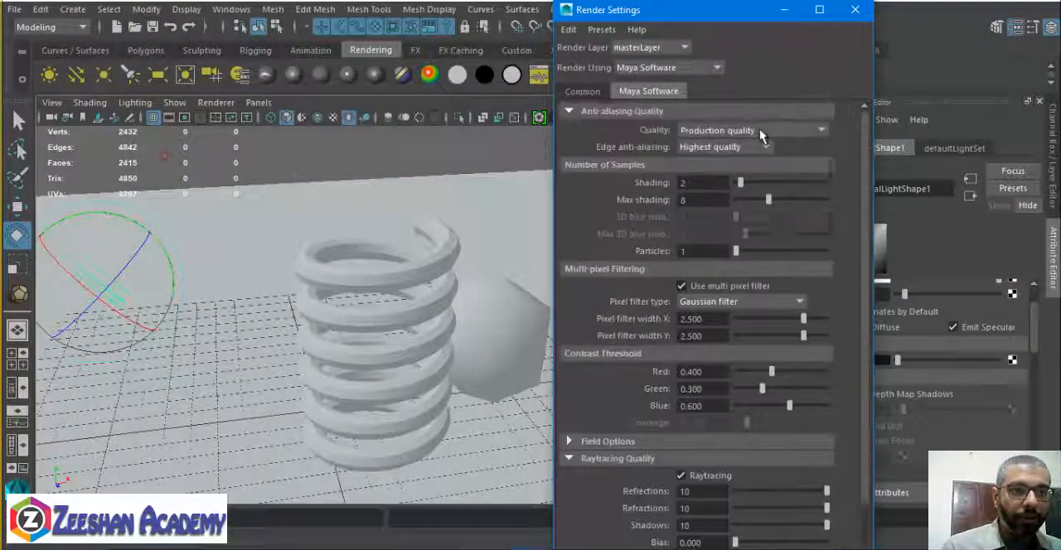
left_click(761, 131)
left_click(758, 178)
left_click(755, 130)
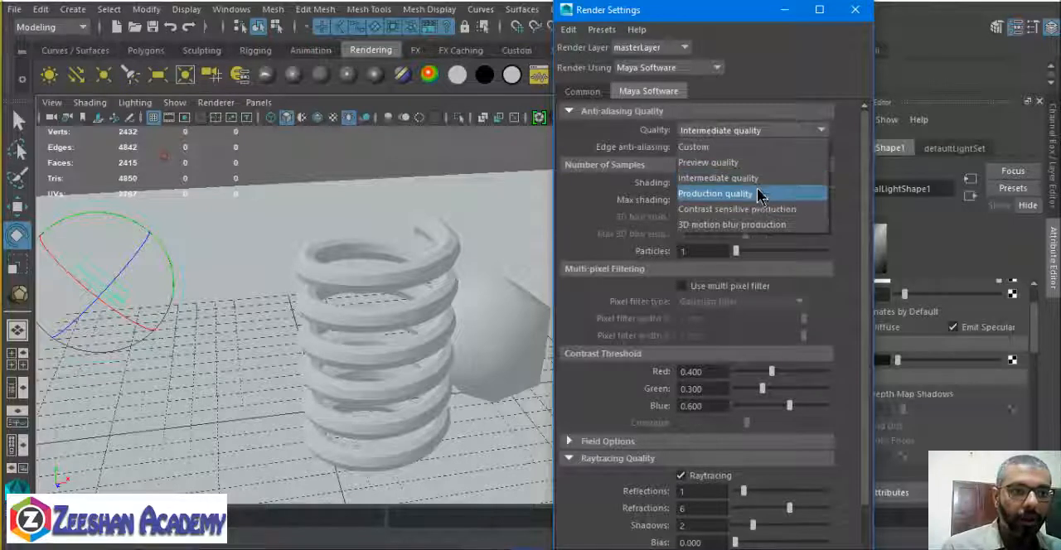
left_click(752, 193)
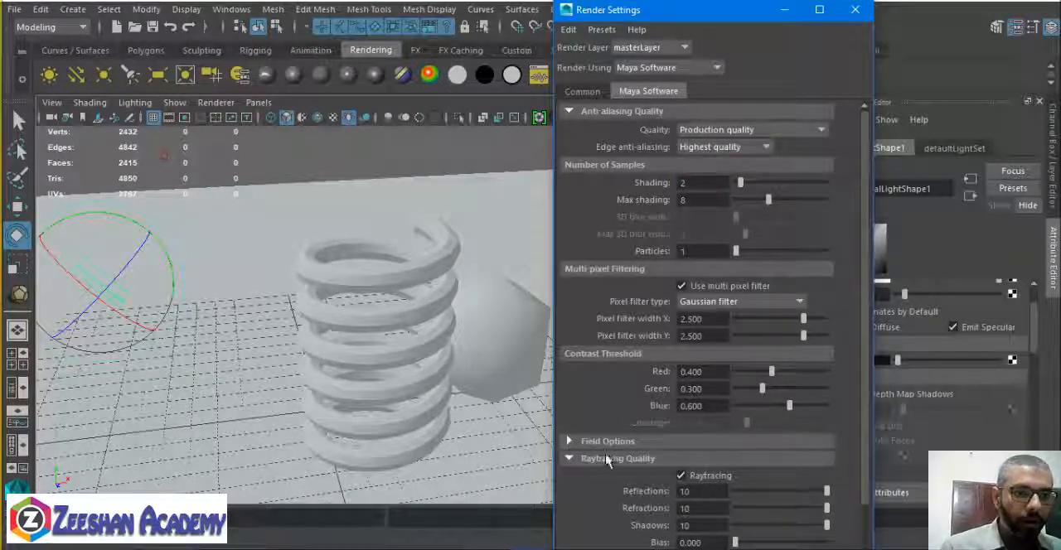
Change the pixel filter type to Triangle filter and set its X and Y widths to 2.2.
left_click(726, 303)
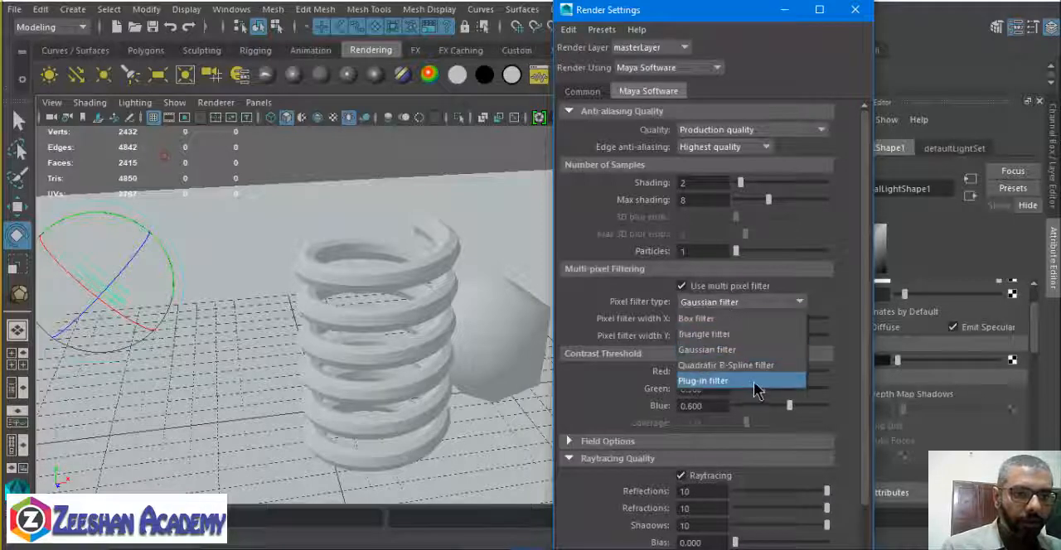
left_click(704, 334)
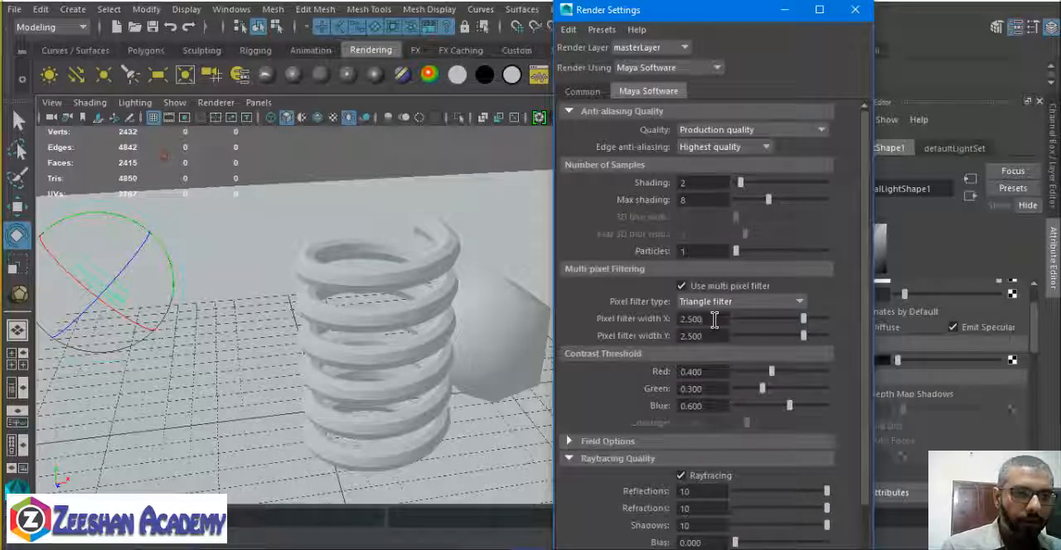
left_click(690, 320)
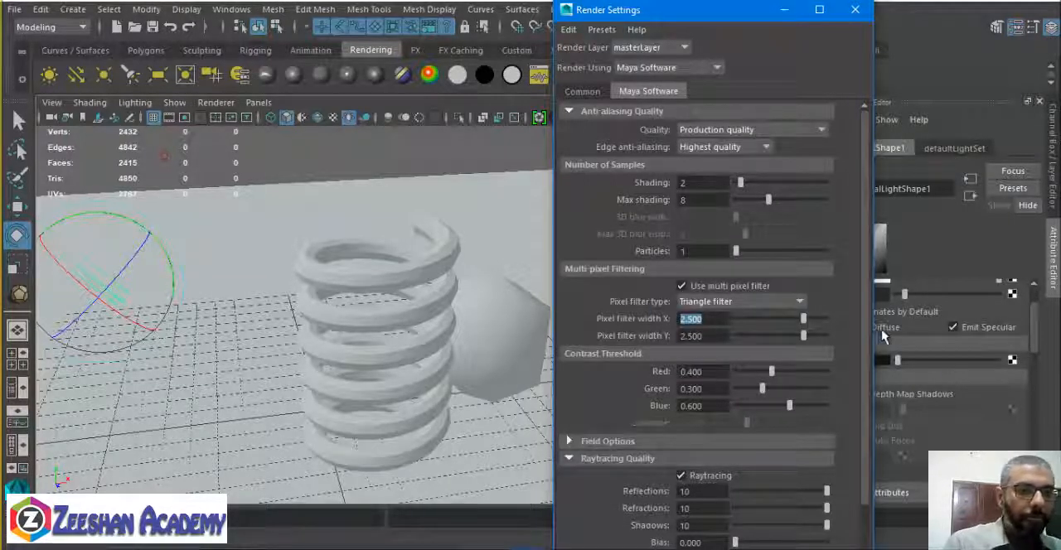
type("2.2")
key("Tab")
type("2.2")
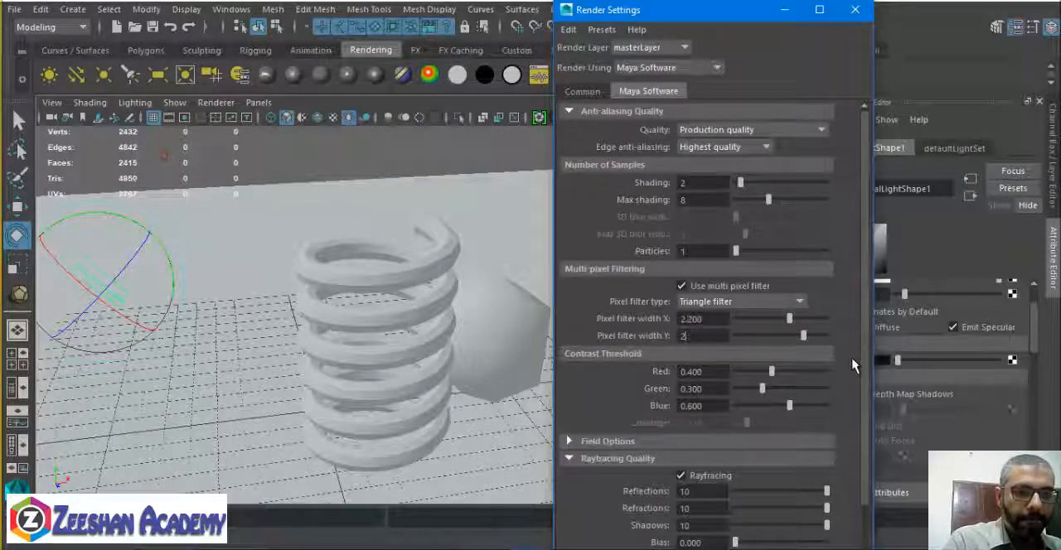
key("Return")
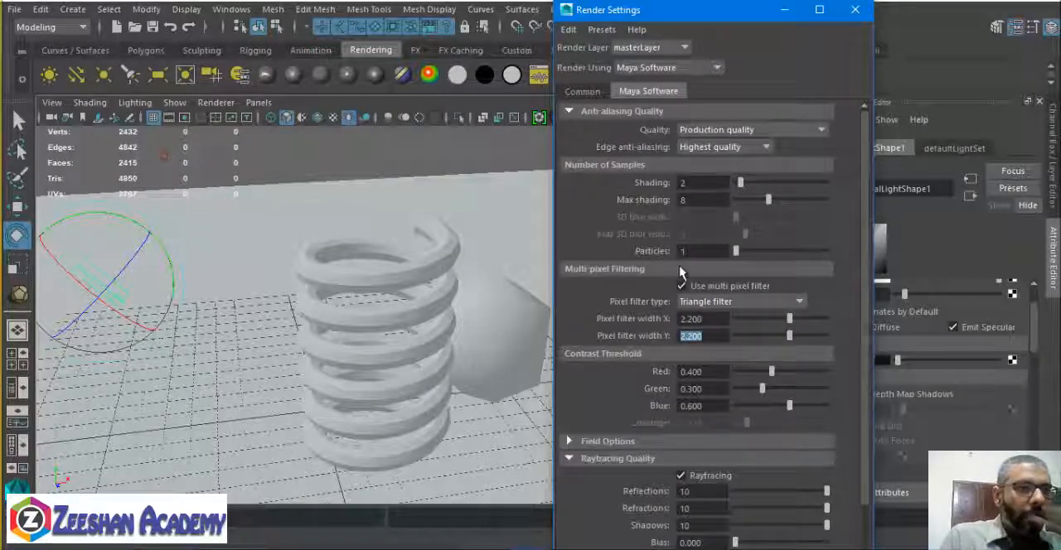
Render the scene with the new filter settings, close the render, and minimize the render settings.
scroll(727, 247, "down", 2)
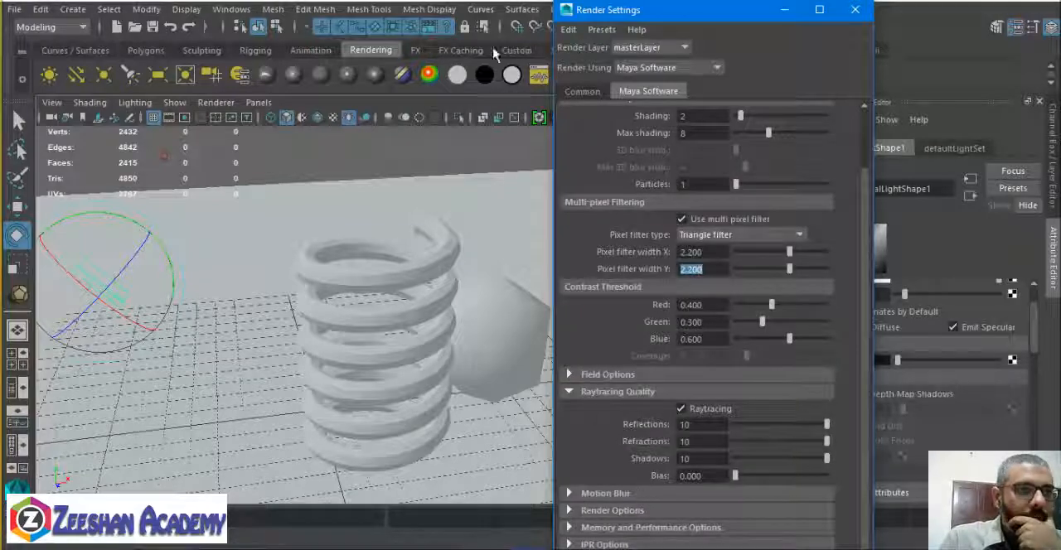
left_click_drag(696, 10, 704, 118)
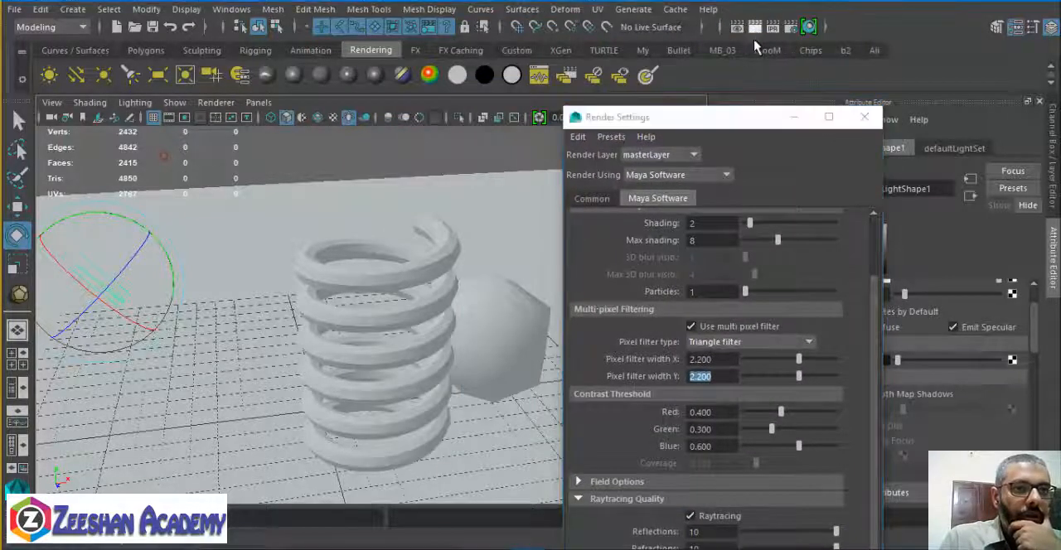
left_click(755, 26)
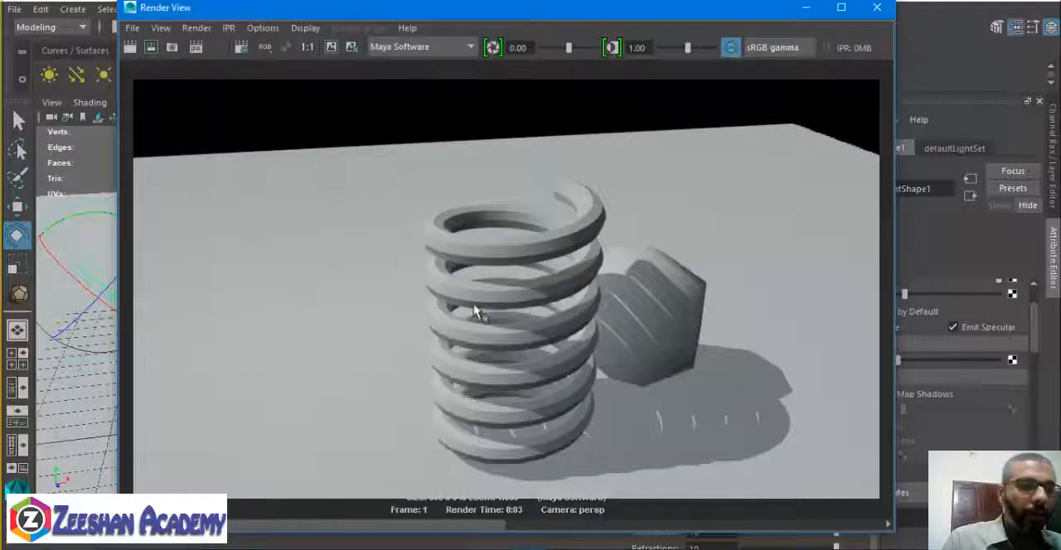
left_click(877, 8)
left_click(793, 117)
Render the spring and ball from the opposite side and minimize the render.
left_click_drag(437, 261, 639, 270, "alt")
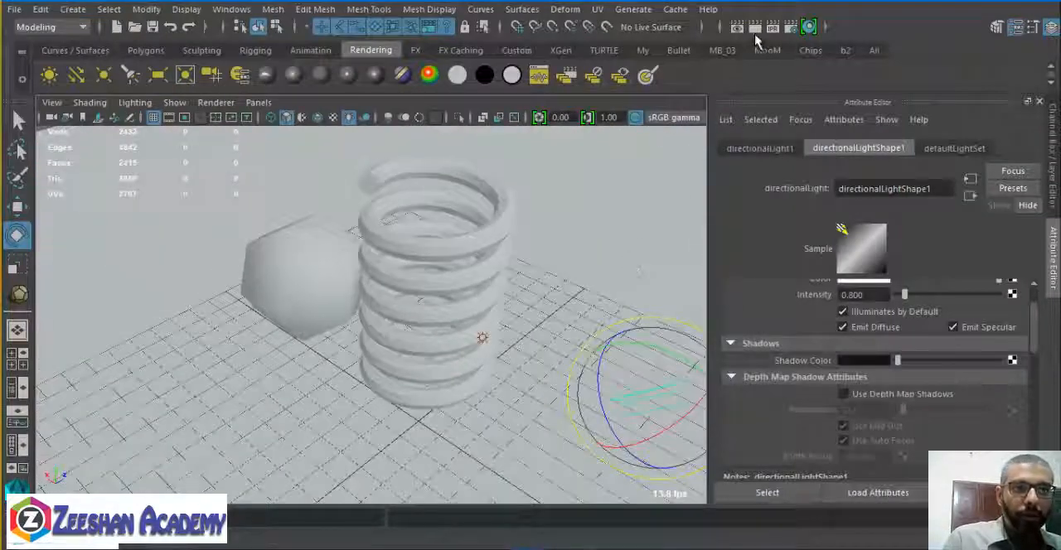
left_click(754, 28)
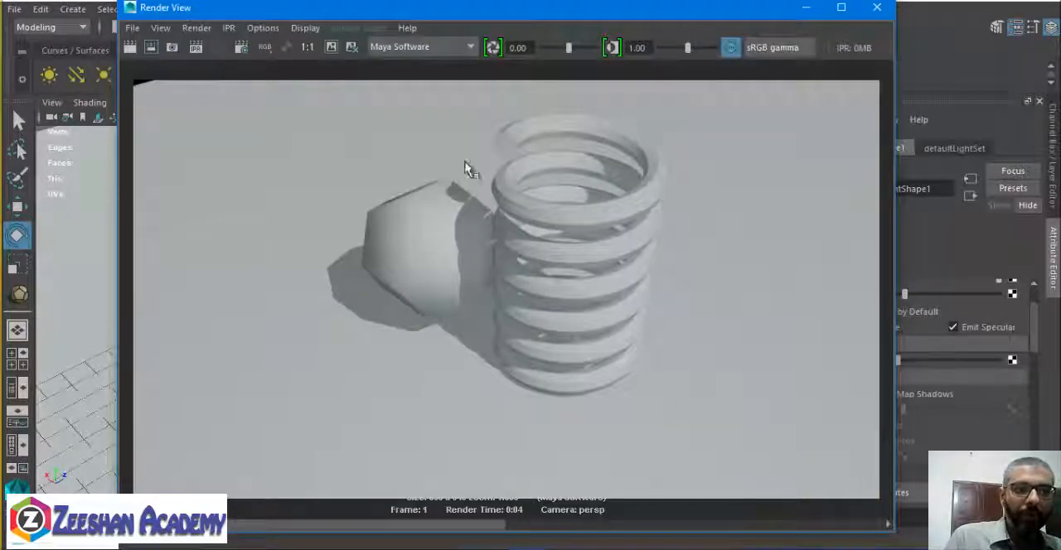
left_click(816, 11)
Select the ambient light and change its color to plain white.
left_click_drag(414, 308, 331, 213, "alt")
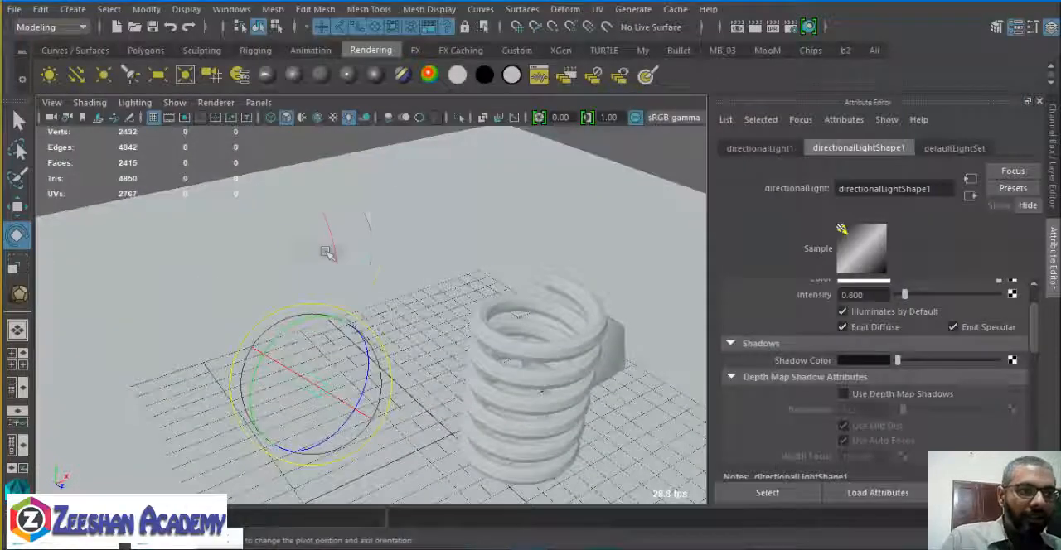
left_click(327, 253)
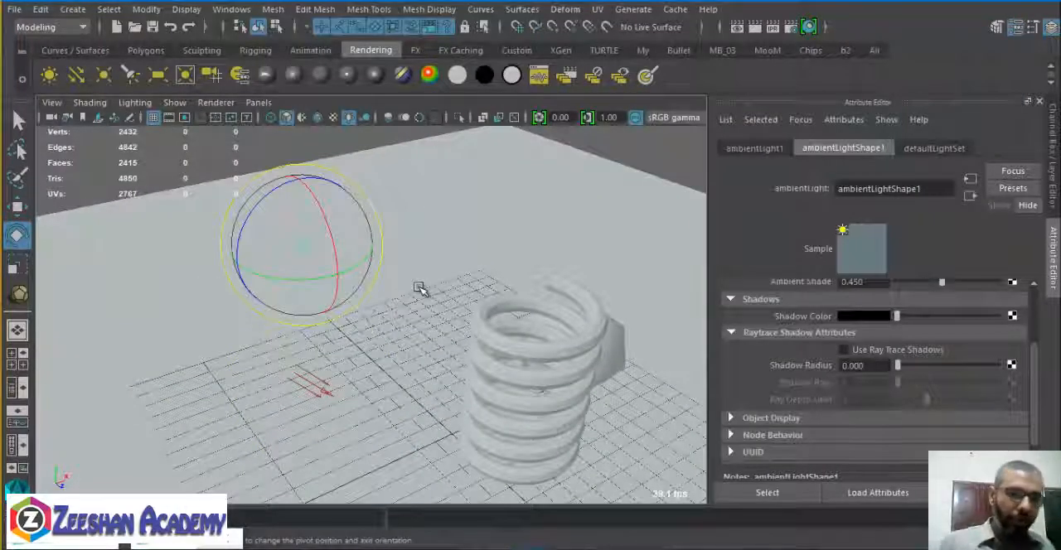
scroll(814, 319, "up", 2)
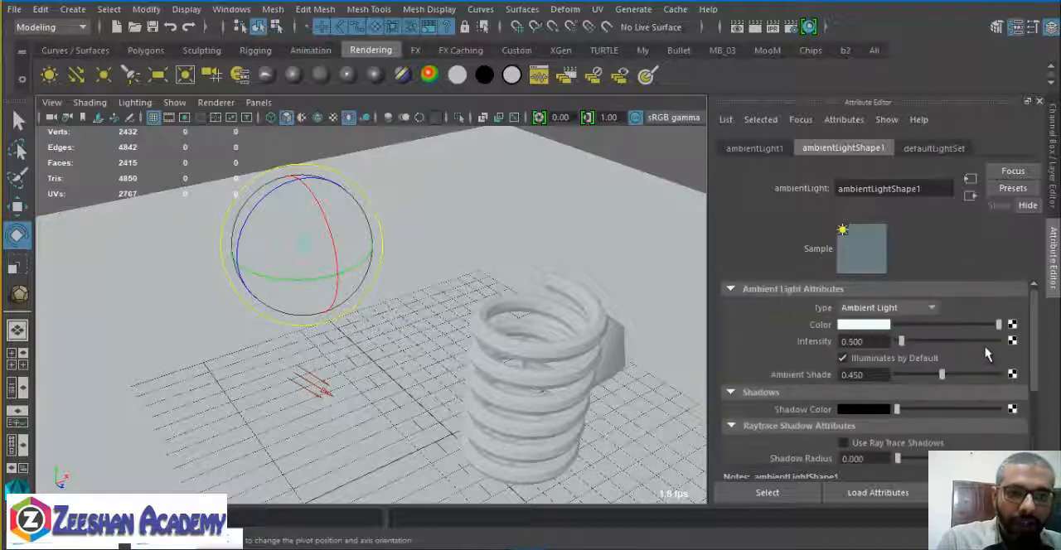
left_click(870, 329)
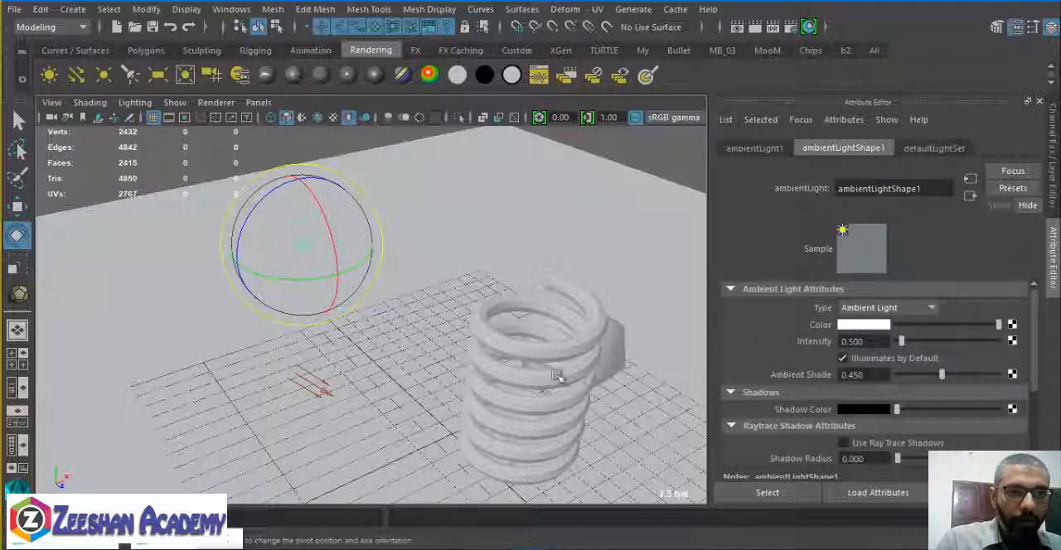
left_click_drag(562, 372, 479, 336, "alt")
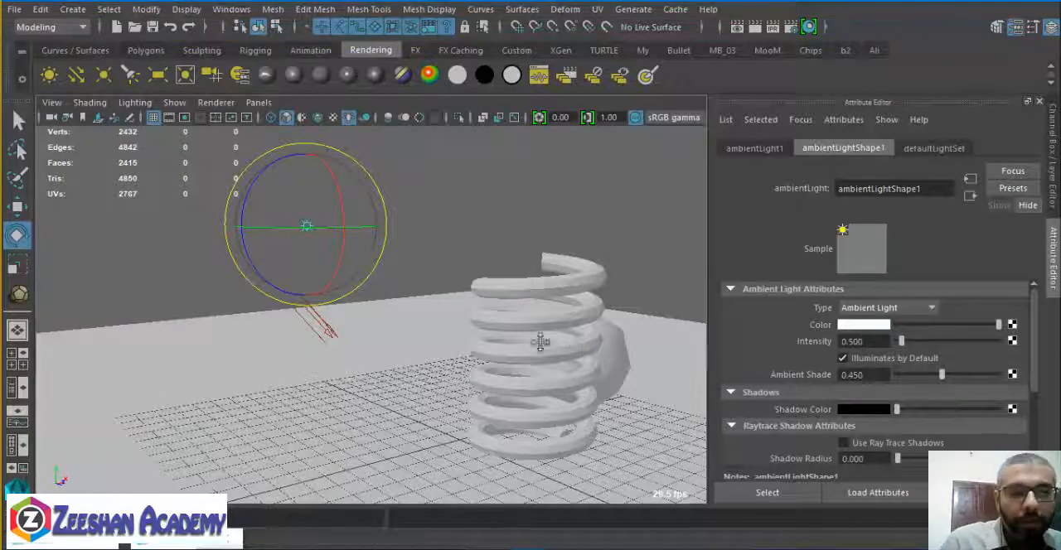
Set the ambient light's intensity to 0.2.
left_click_drag(539, 338, 487, 390, "alt")
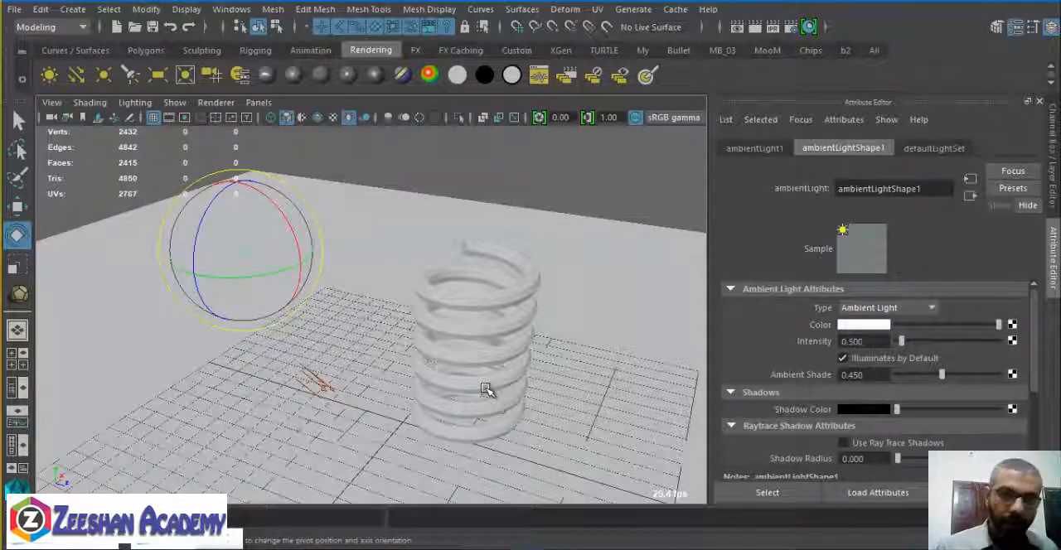
left_click_drag(393, 368, 445, 353, "alt")
scroll(445, 353, "up", 5)
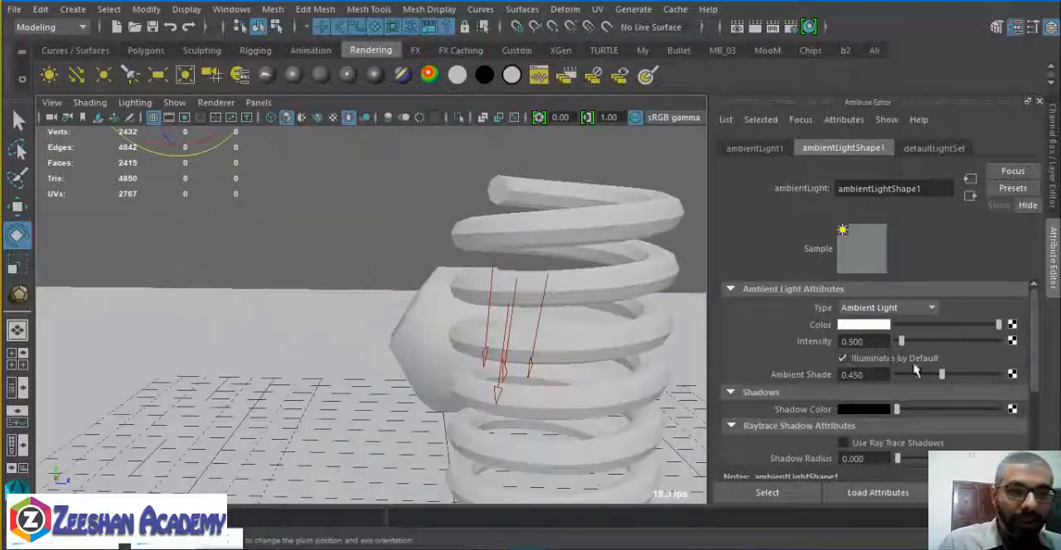
left_click(866, 341)
type(".2")
key("Return")
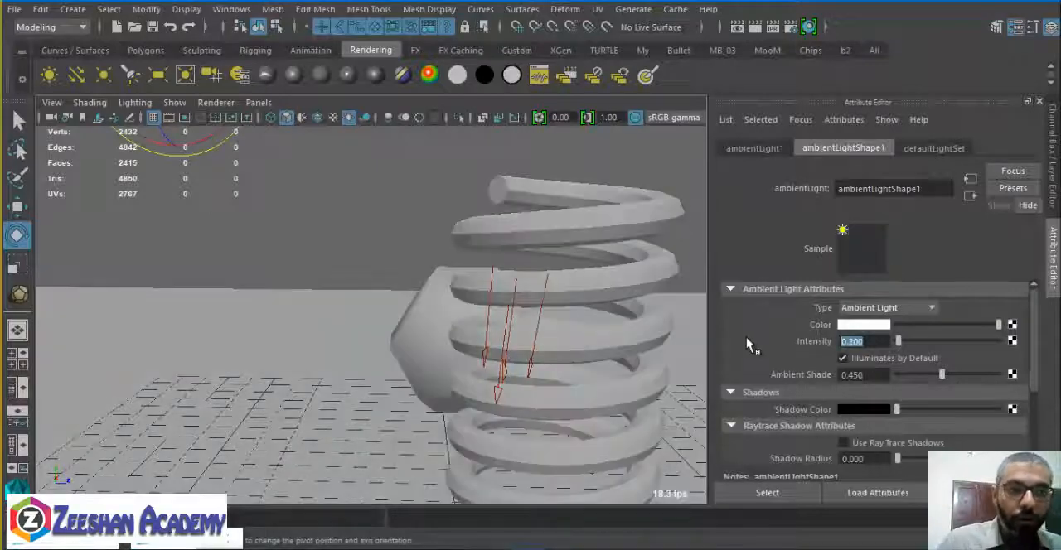
Render the spring and ball from a raised angle, keep the image for comparison, and minimize the render.
left_click_drag(569, 340, 613, 265, "alt")
middle_click_drag(589, 246, 373, 199, "alt")
right_click_drag(373, 199, 254, 264, "alt")
left_click_drag(253, 263, 215, 323, "alt")
left_click(736, 26)
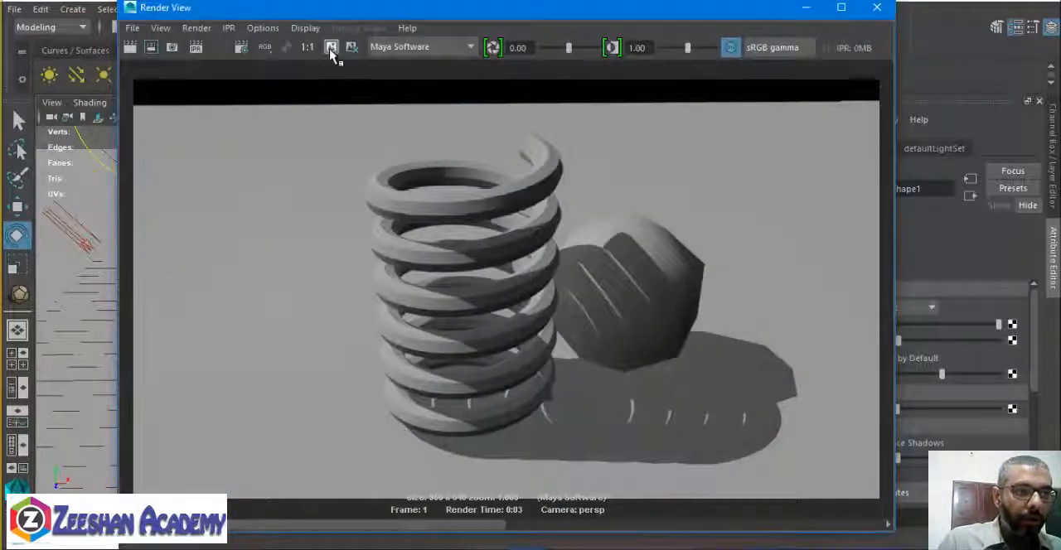
left_click(331, 47)
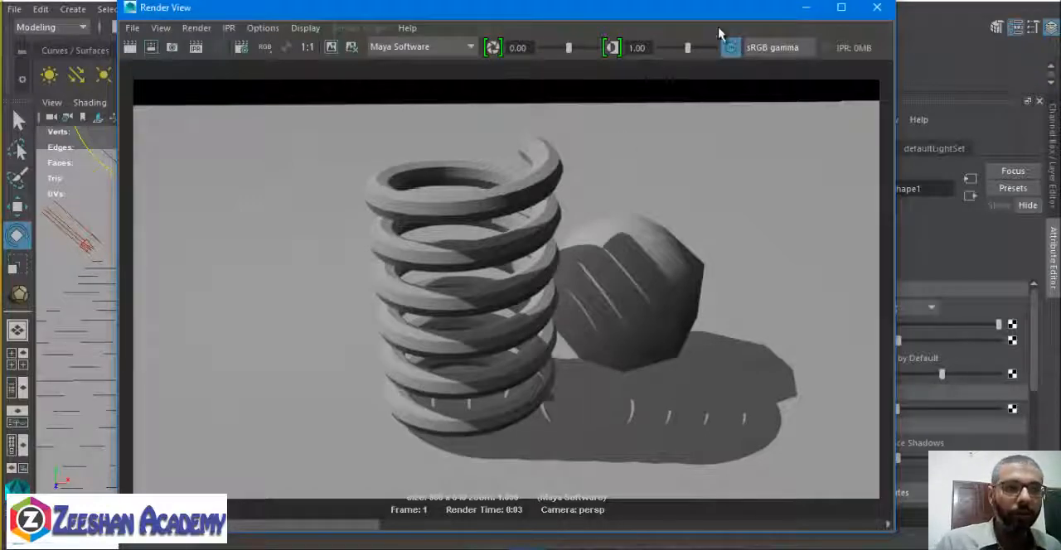
left_click(805, 8)
Raise the ambient light's intensity to 1.5, render the scene, and close the render.
left_click(852, 342)
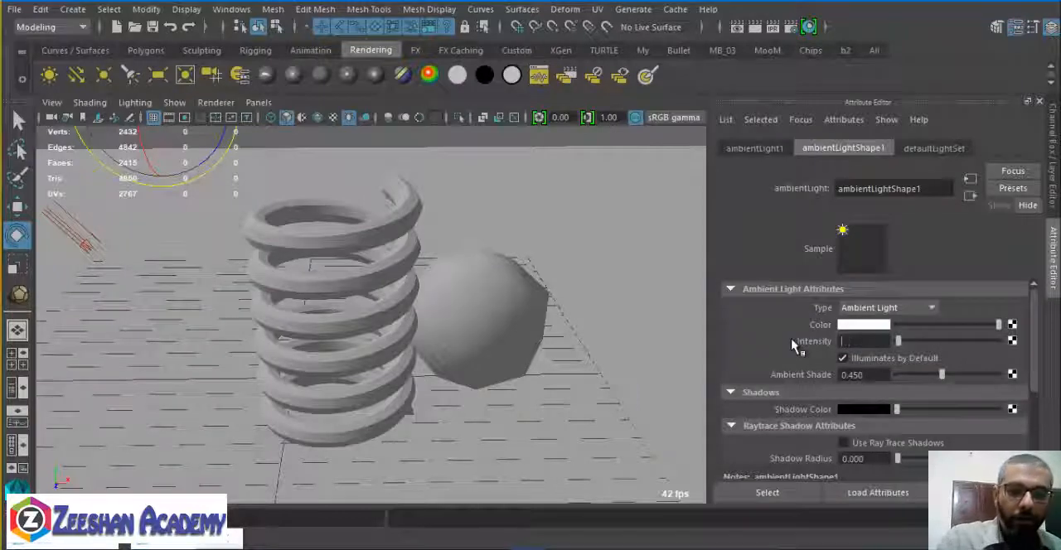
type("1.5")
key("Return")
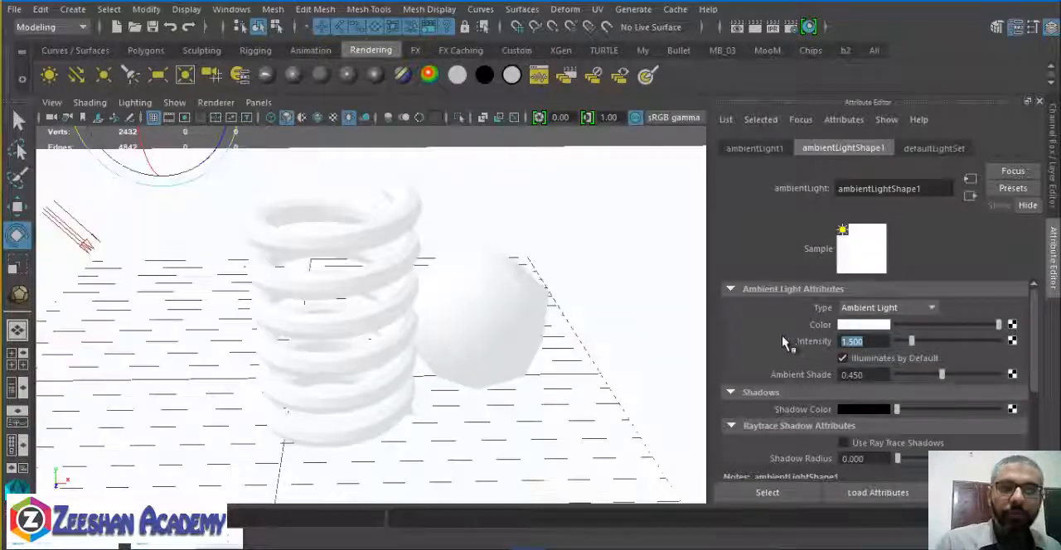
left_click(755, 26)
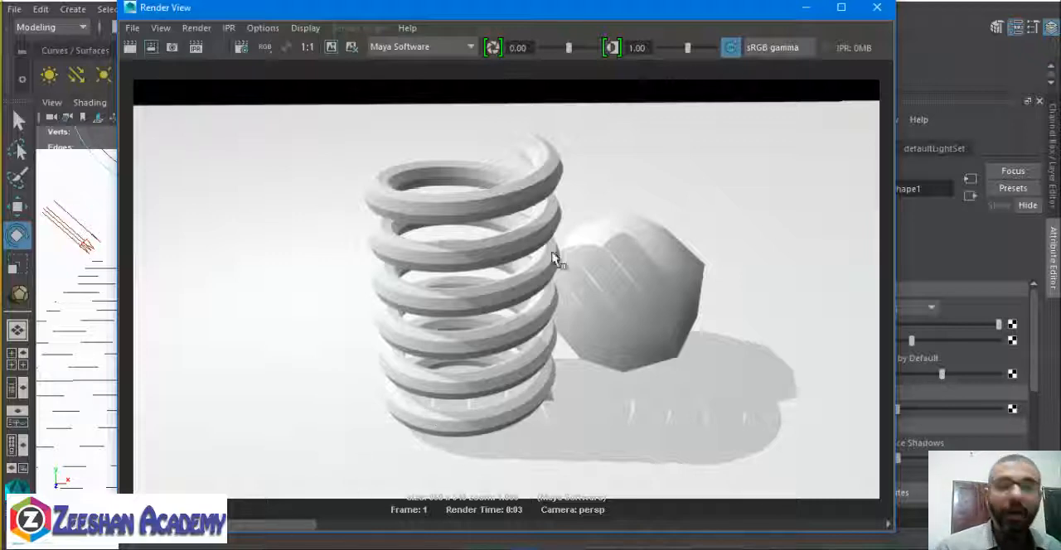
left_click(872, 8)
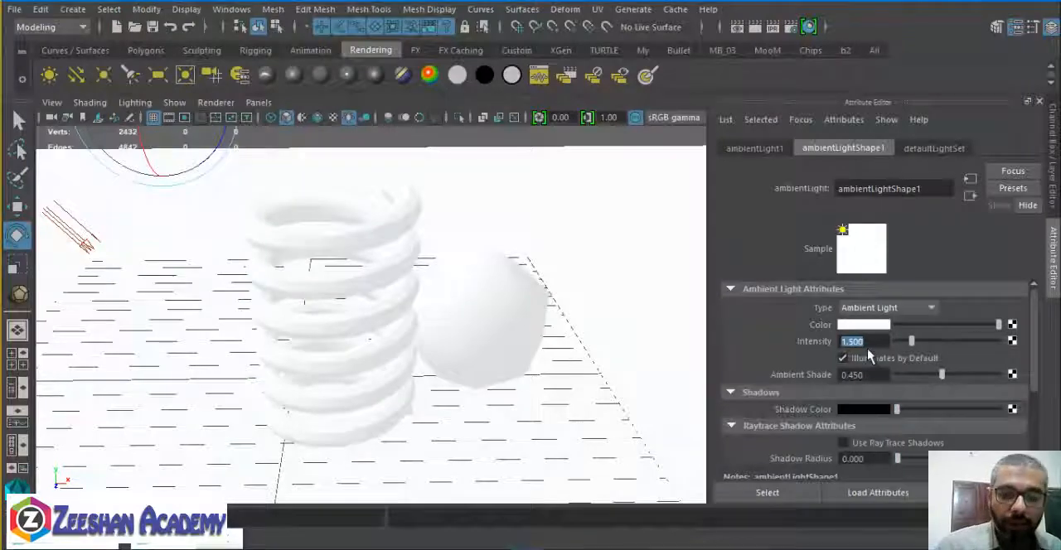
Reduce the ambient light's intensity to 0.6, render the scene, and close the render.
type("0.6")
key("Return")
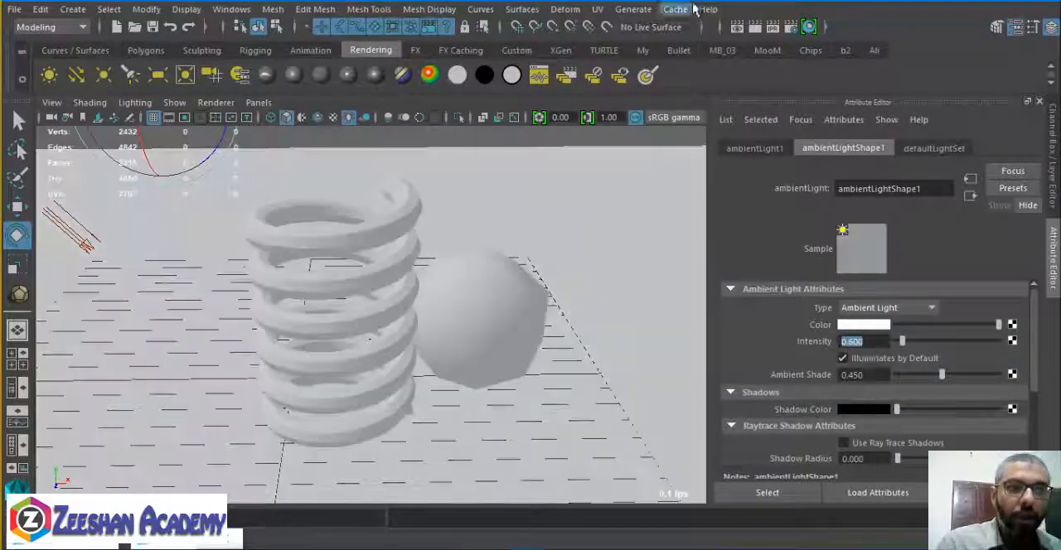
left_click(752, 28)
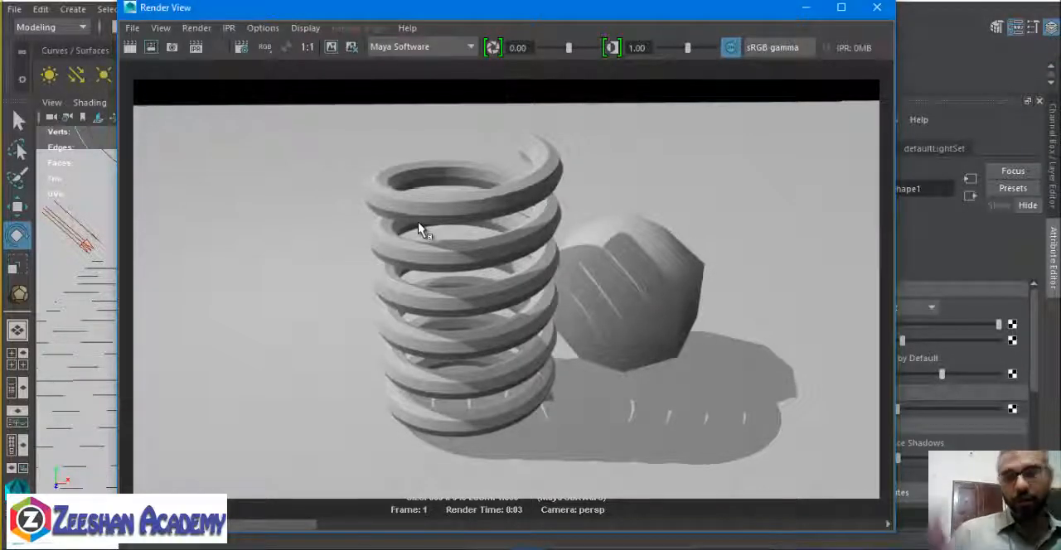
left_click(871, 7)
Set the ambient light's intensity to 0.8 and render the scene again.
type("0.8")
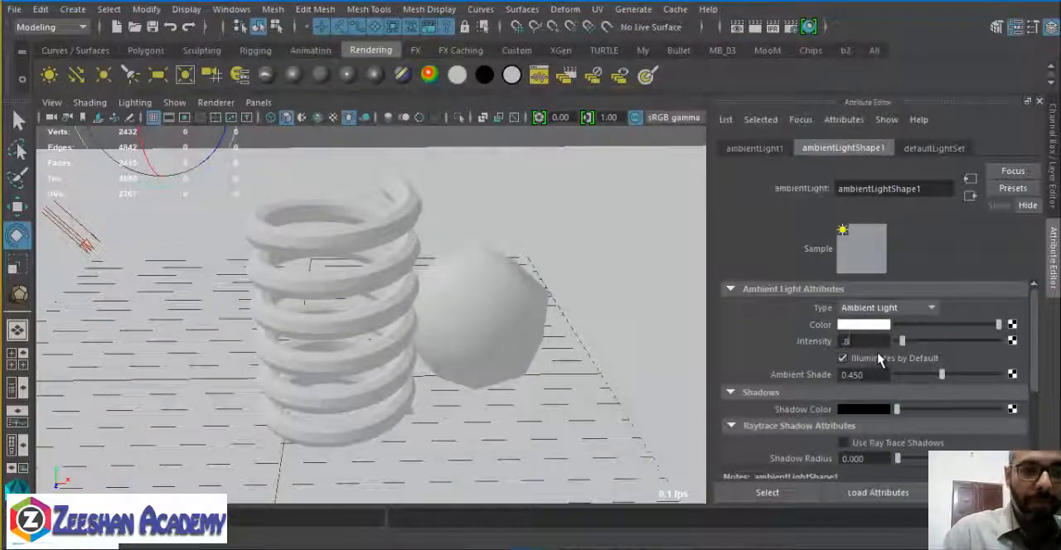
key("Return")
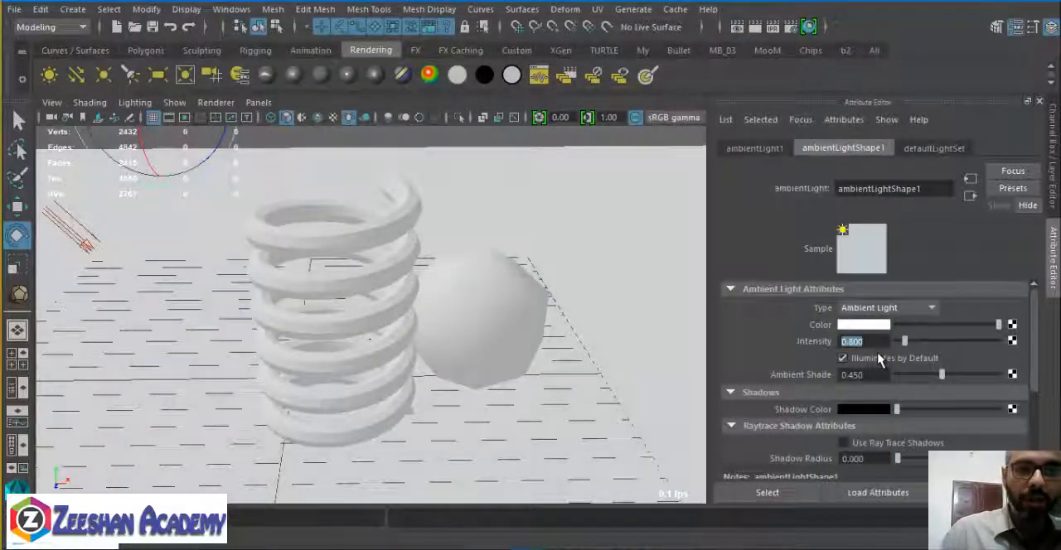
left_click(742, 29)
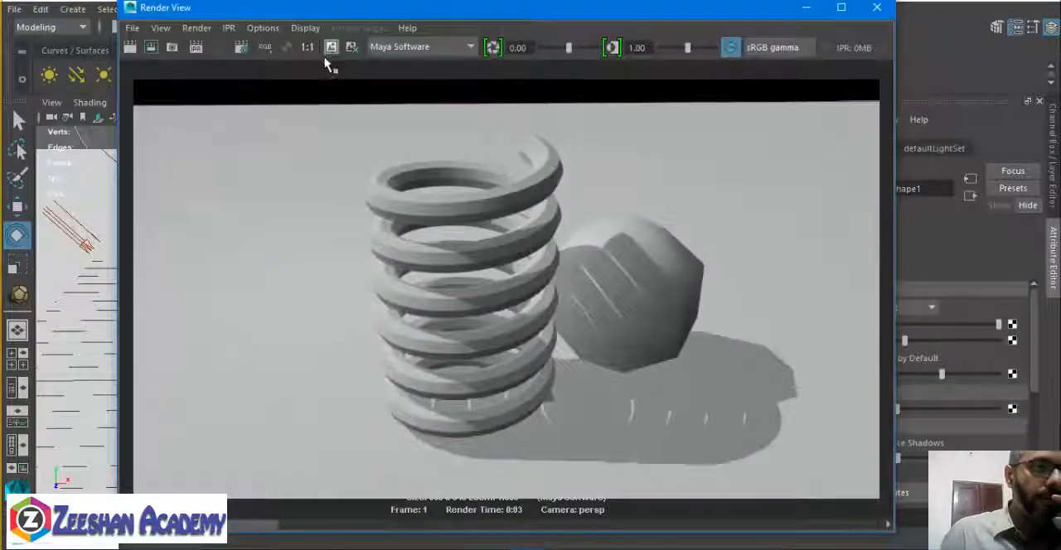
left_click(140, 47)
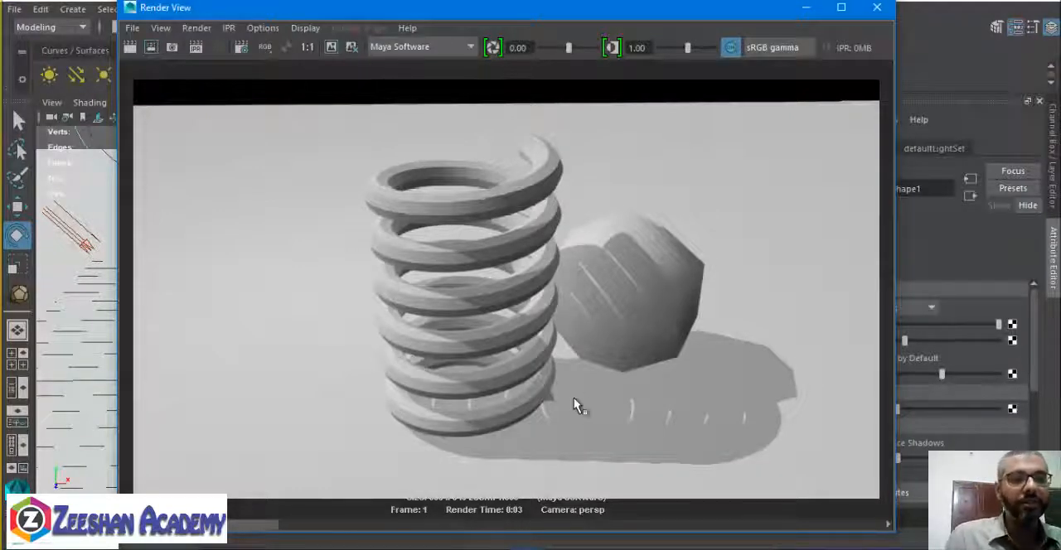
Compare the stored renders made with different ambient light intensities, then close the render.
left_click(308, 525)
left_click(247, 526)
left_click(402, 525)
left_click(222, 525)
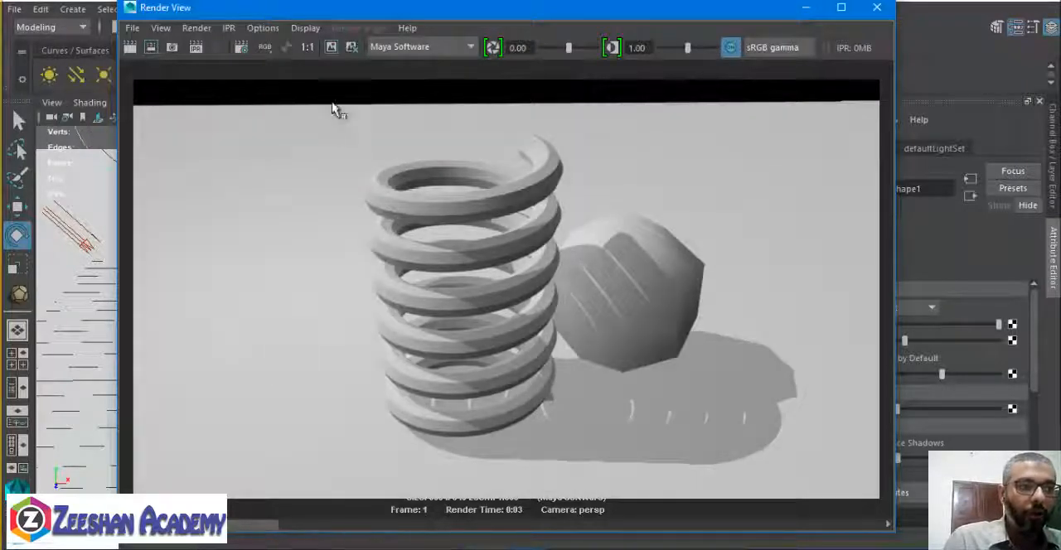
left_click_drag(242, 524, 561, 514)
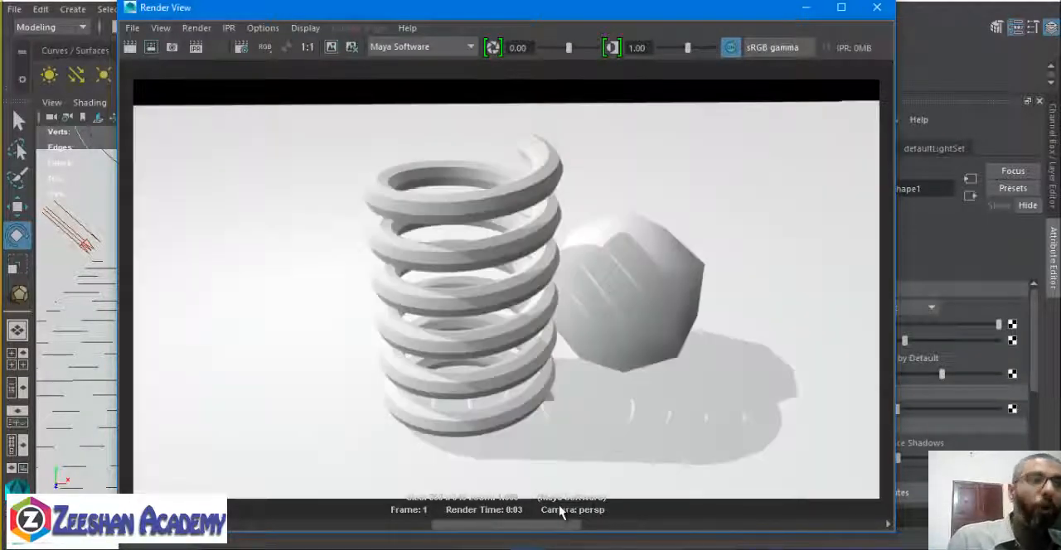
left_click_drag(495, 517, 229, 533)
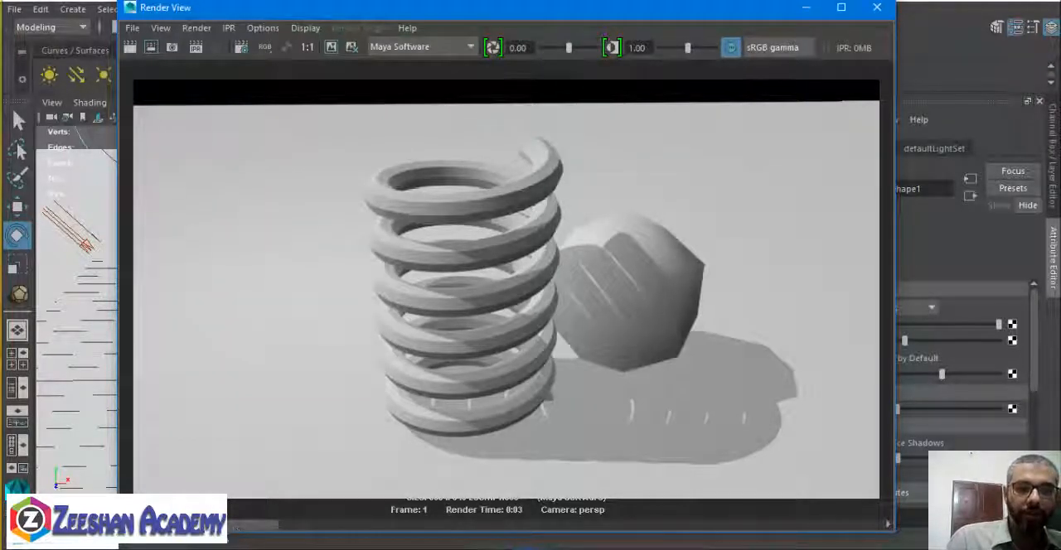
left_click(877, 8)
Check the directional light's intensity, then reselect the ambient light and set its intensity to 0.6.
left_click_drag(171, 287, 302, 290, "alt")
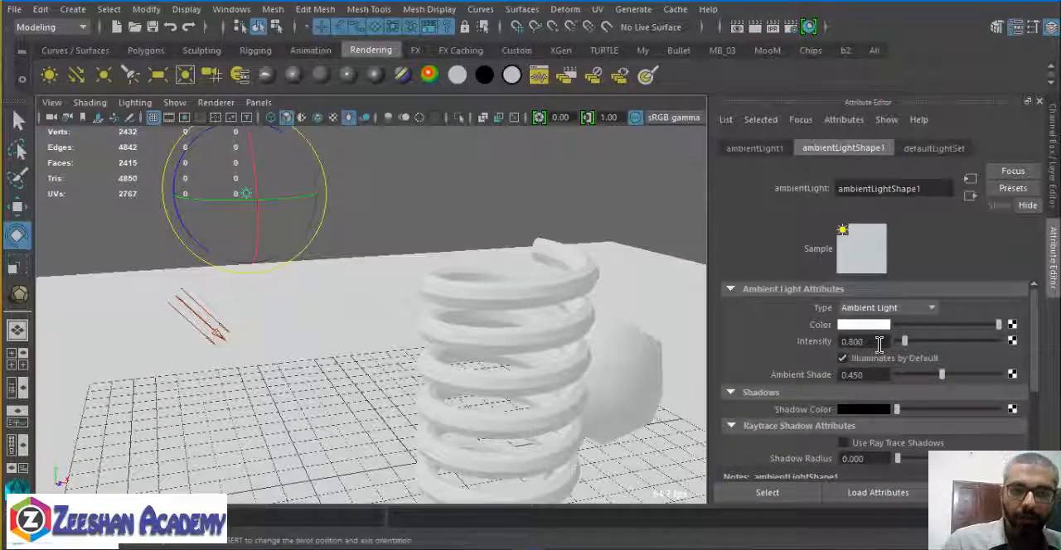
left_click(258, 337)
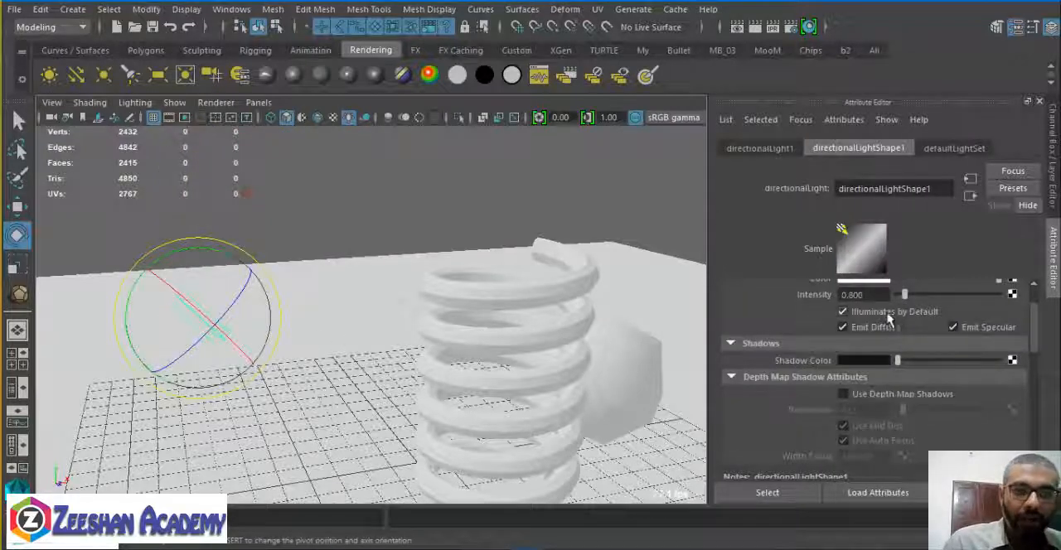
scroll(899, 343, "up", 2)
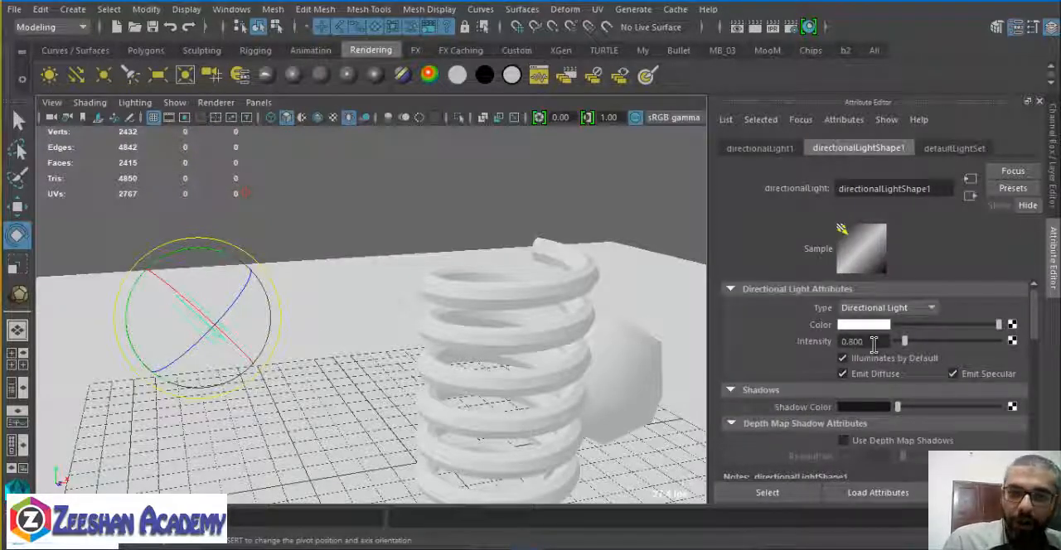
left_click_drag(260, 227, 292, 223, "alt")
left_click(286, 201)
double_click(854, 342)
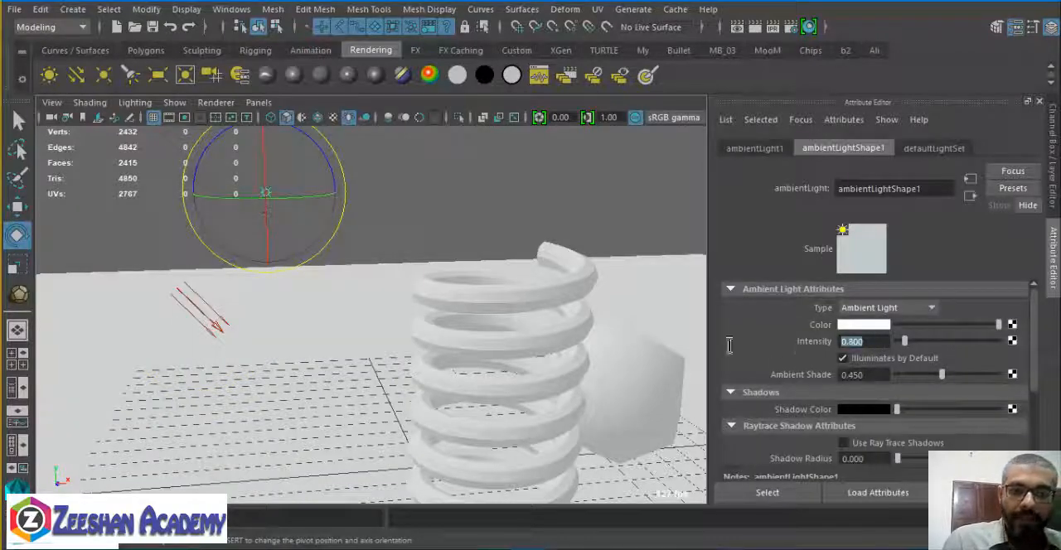
type(".6")
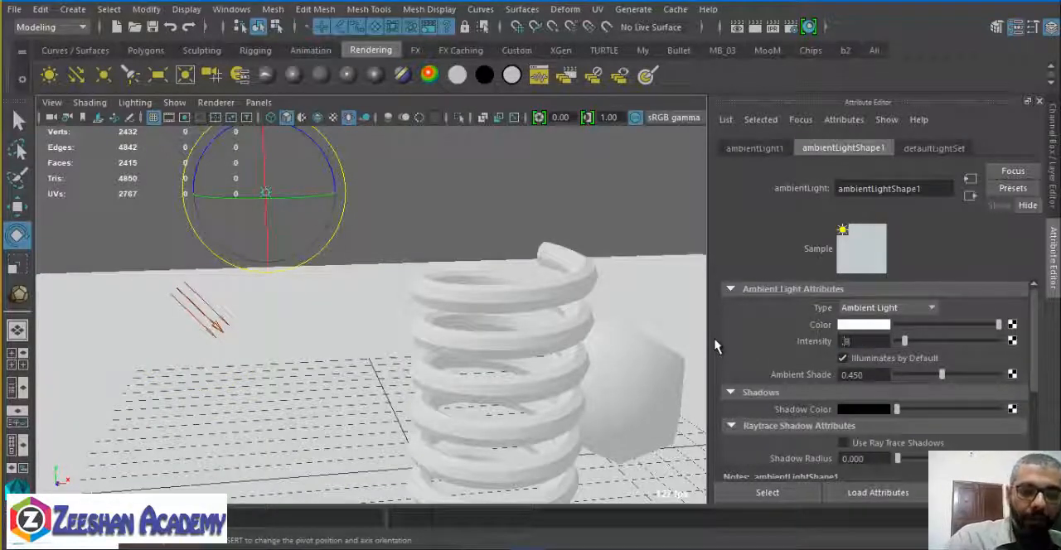
key("Return")
Select the directional light and set its intensity to 1.
left_click(198, 311)
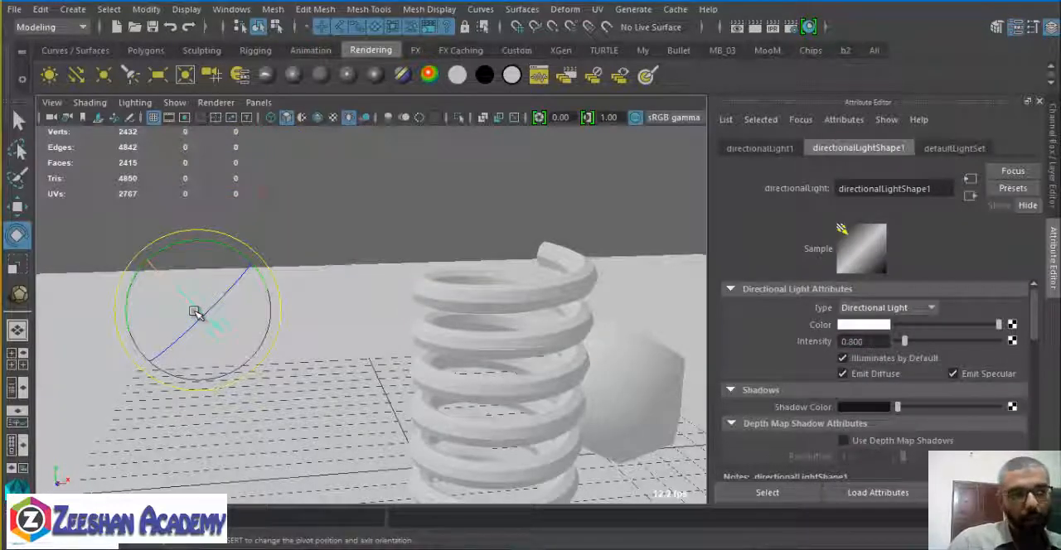
left_click(270, 195)
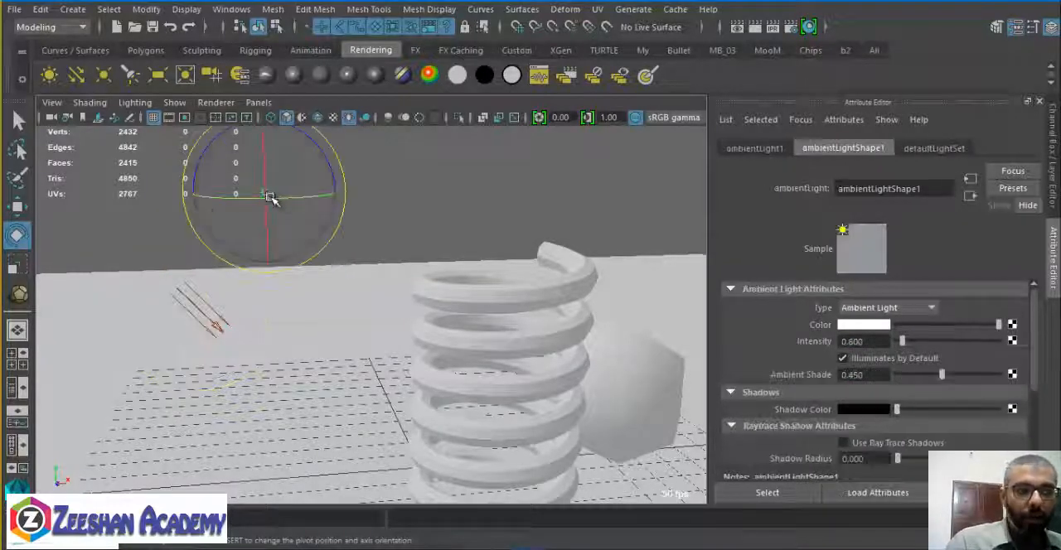
left_click(201, 295)
left_click(193, 305)
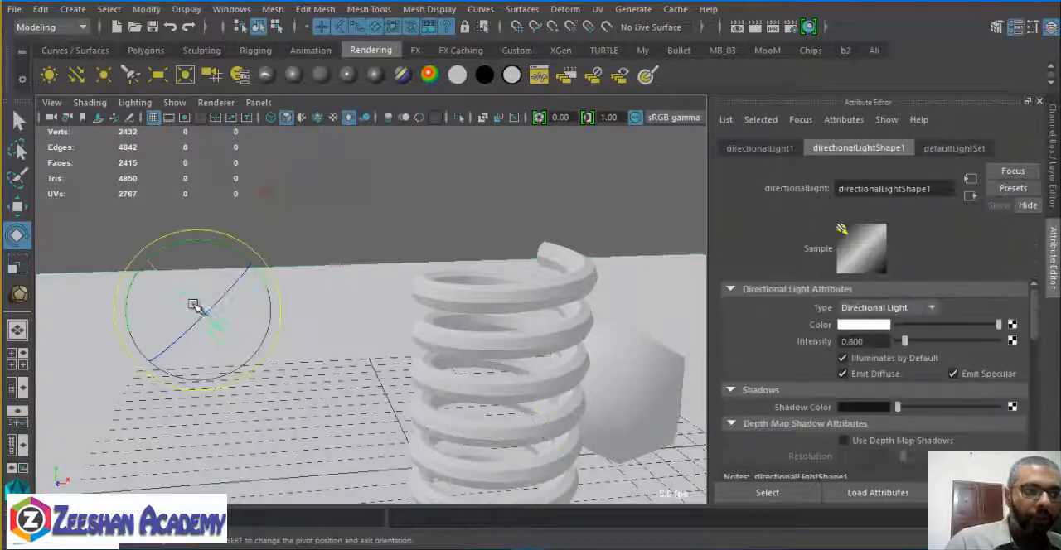
left_click_drag(426, 351, 549, 368, "alt")
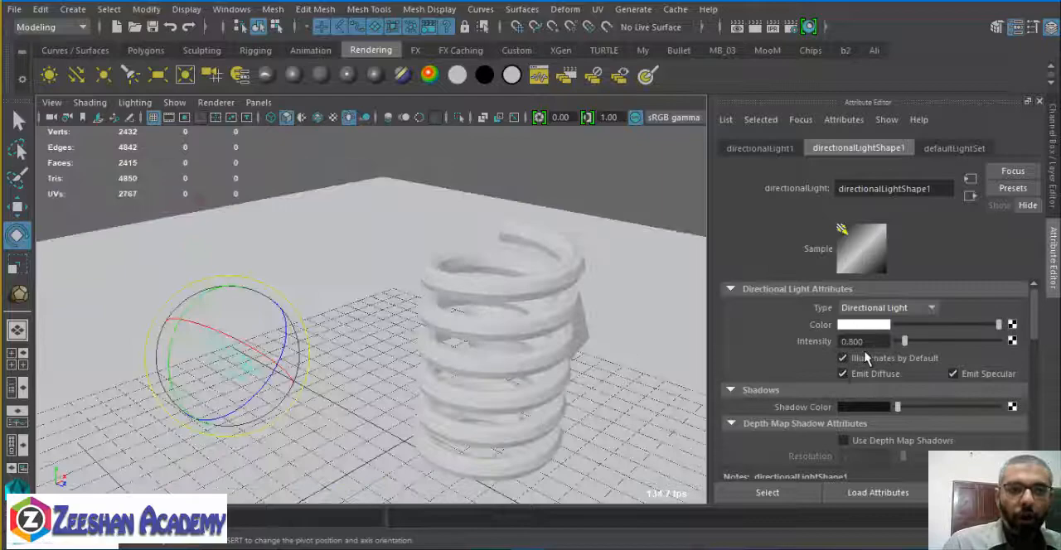
left_click_drag(870, 343, 751, 339, "ctrl")
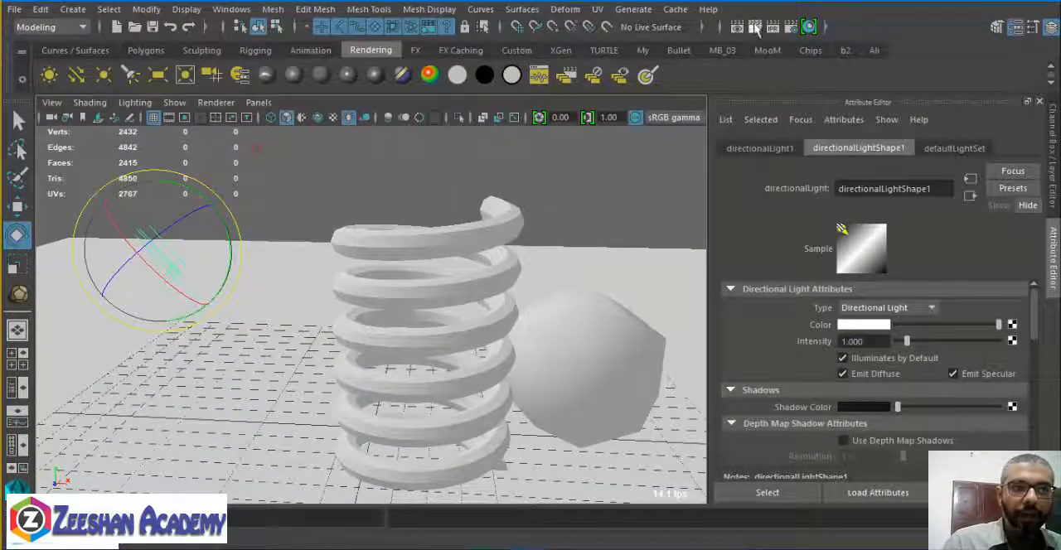
Render the scene with the new directional light intensity, check the rendered image, and close the render.
left_click(737, 27)
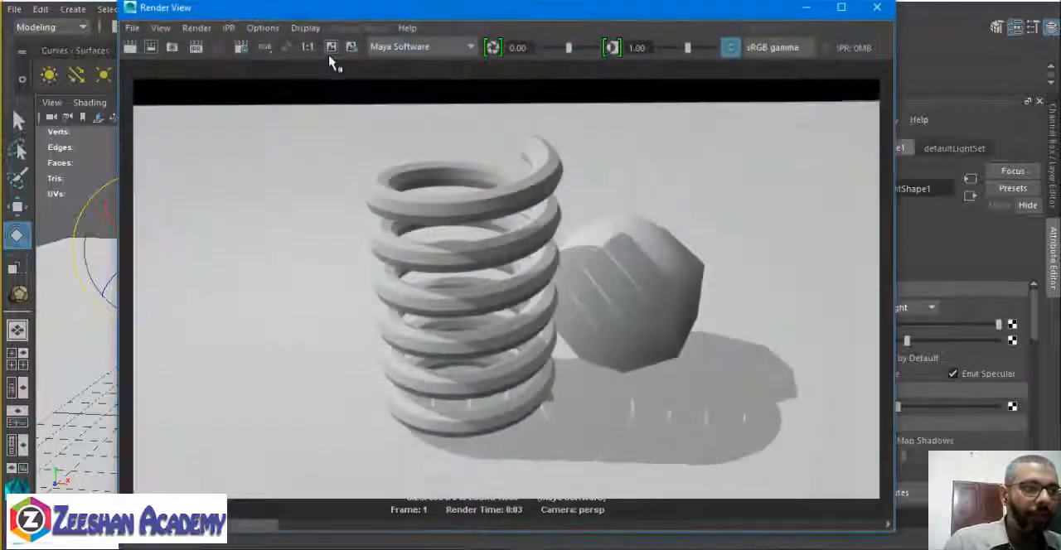
left_click(131, 48)
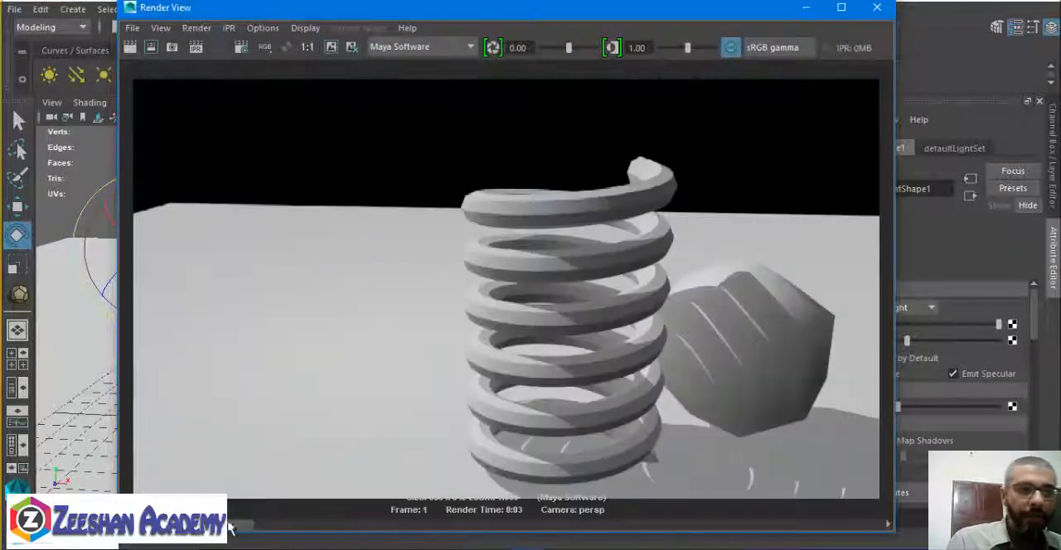
mouse_move(231, 527)
left_mouse_down()
mouse_move(320, 543)
mouse_move(250, 541)
mouse_move(319, 543)
mouse_move(248, 525)
left_mouse_up()
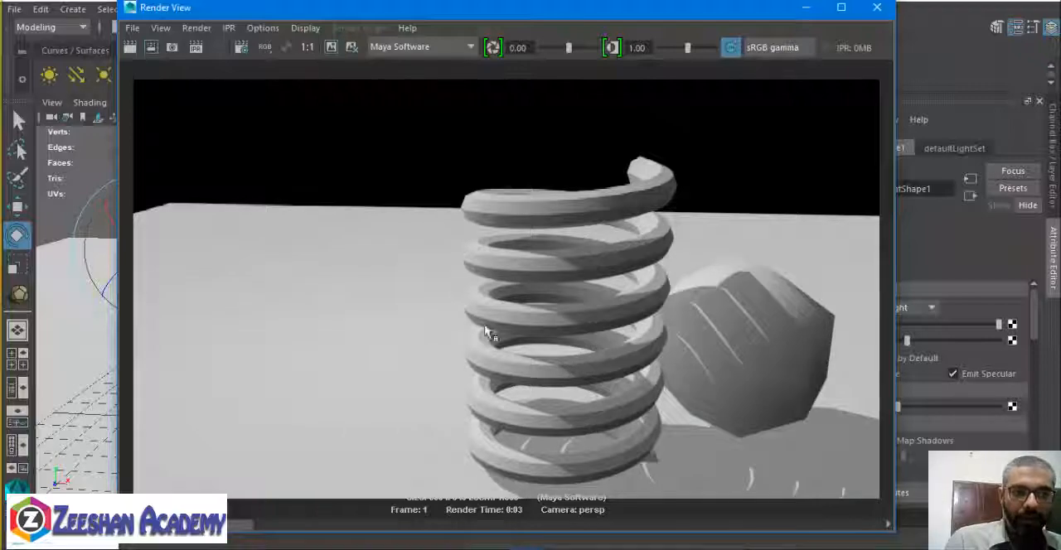
left_click(876, 8)
Delete the ambient light above the spring from the scene.
left_click_drag(466, 394, 443, 402, "alt")
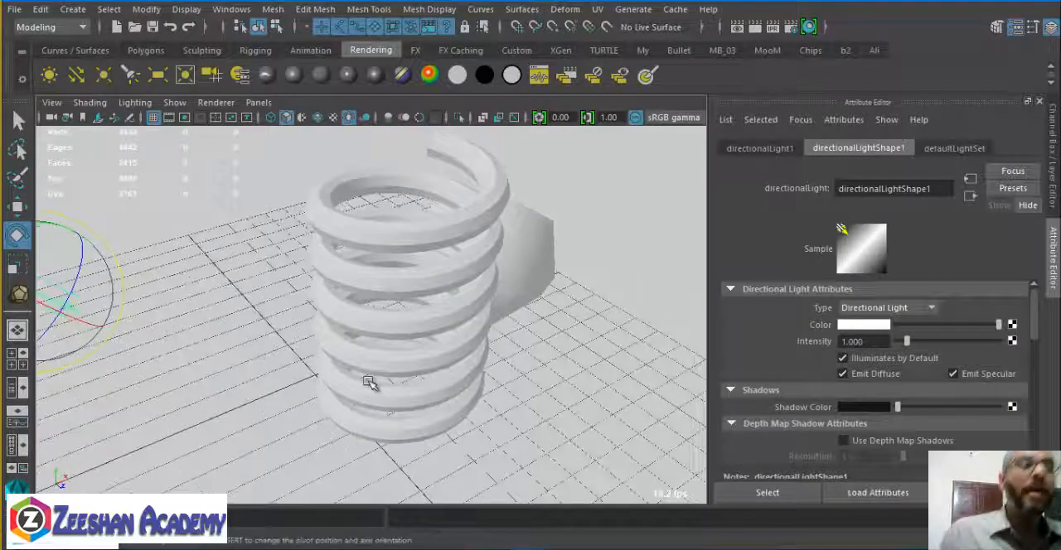
left_click_drag(369, 382, 278, 189, "alt")
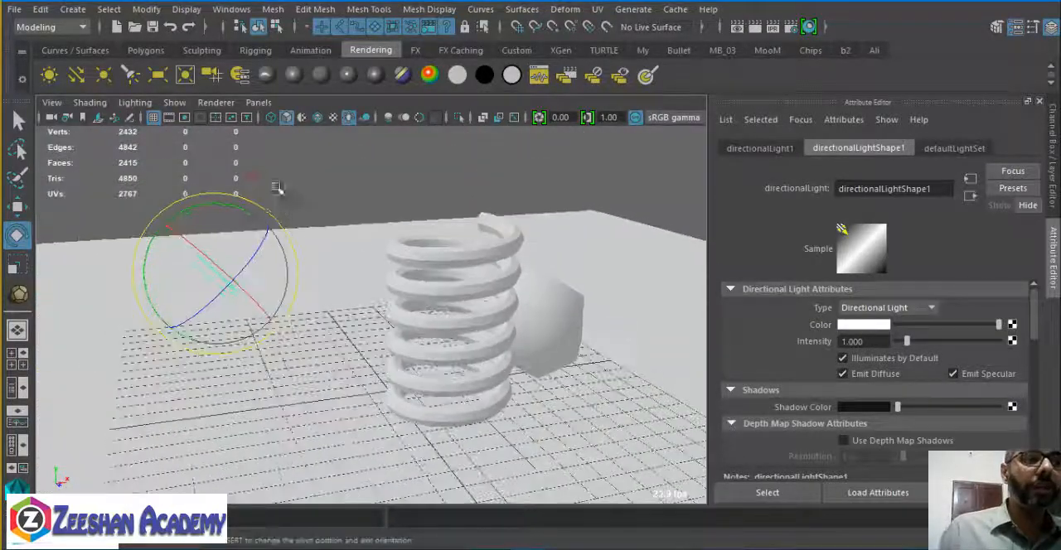
left_click(251, 175)
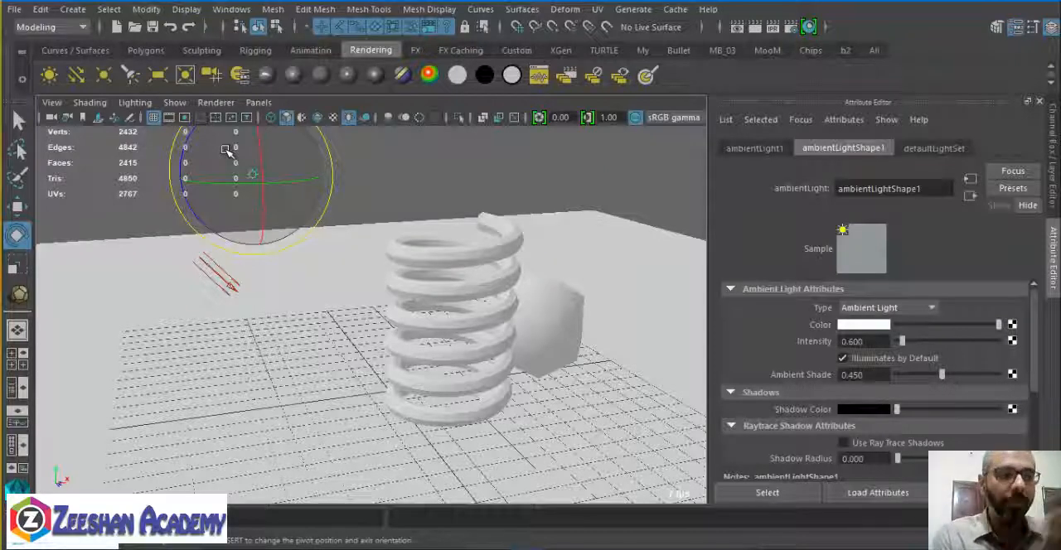
key("Delete")
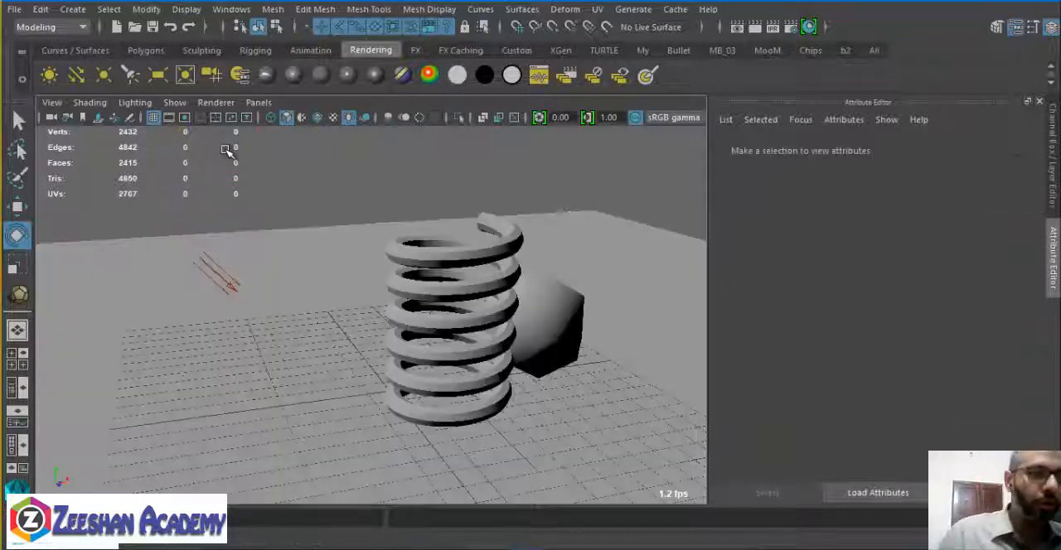
Add a second directional light, move it away from the grid centre and rotate it towards the spring.
left_click(77, 75)
left_click_drag(466, 384, 433, 372, "alt")
key("w")
left_click_drag(460, 340, 705, 218)
middle_click_drag(618, 290, 427, 296, "alt")
key("e")
left_click_drag(426, 296, 367, 403, "alt")
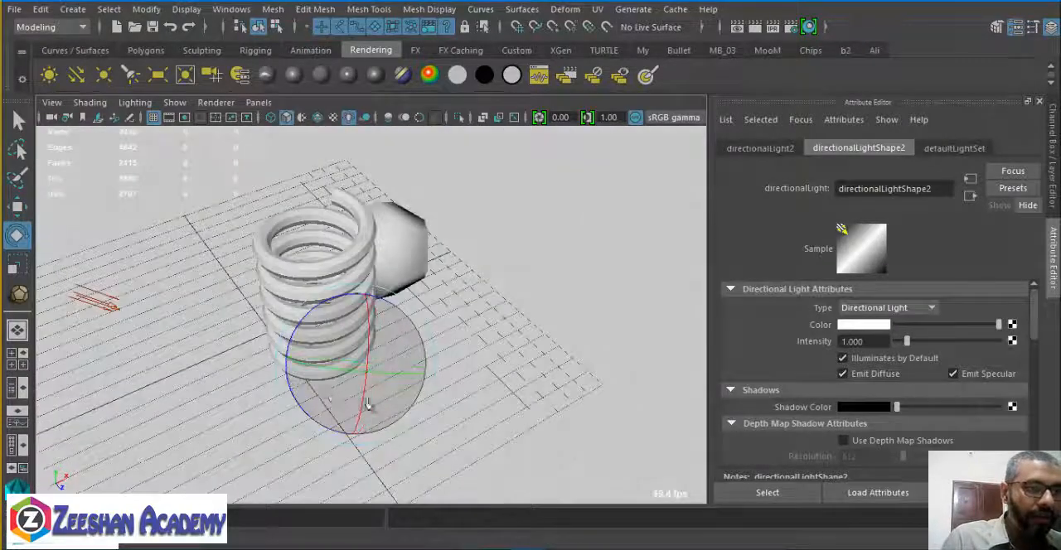
Move the second directional light farther out from the spring and adjust its rotation so it points at the objects.
key("w")
left_click_drag(391, 367, 587, 439)
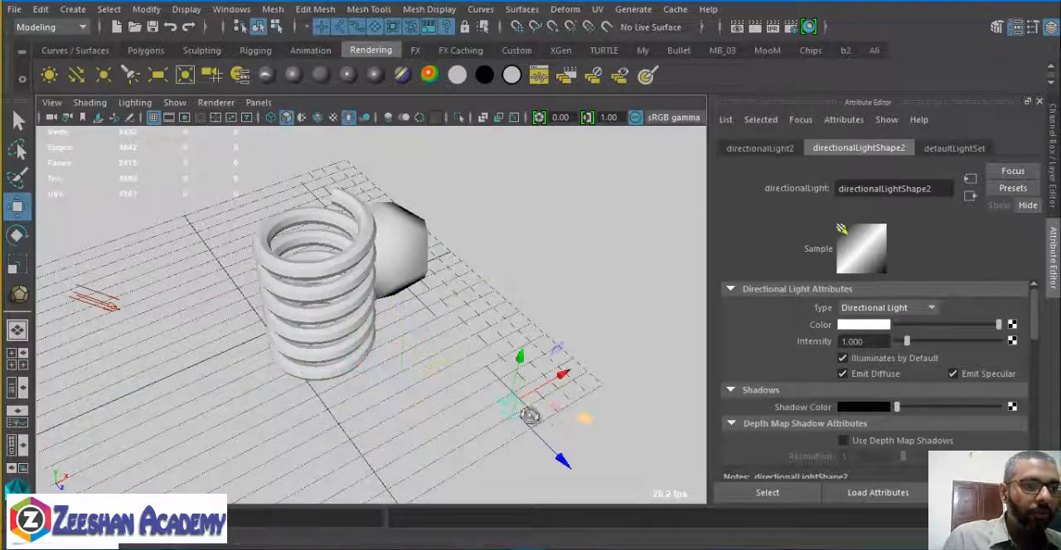
mouse_move(531, 417)
left_mouse_down("alt")
mouse_move(367, 386)
mouse_move(324, 413)
left_mouse_up("alt")
key("e")
left_click_drag(419, 319, 354, 310, "alt")
Add a third directional light, move it out to the side beyond the ball and rotate it towards the objects.
key("w")
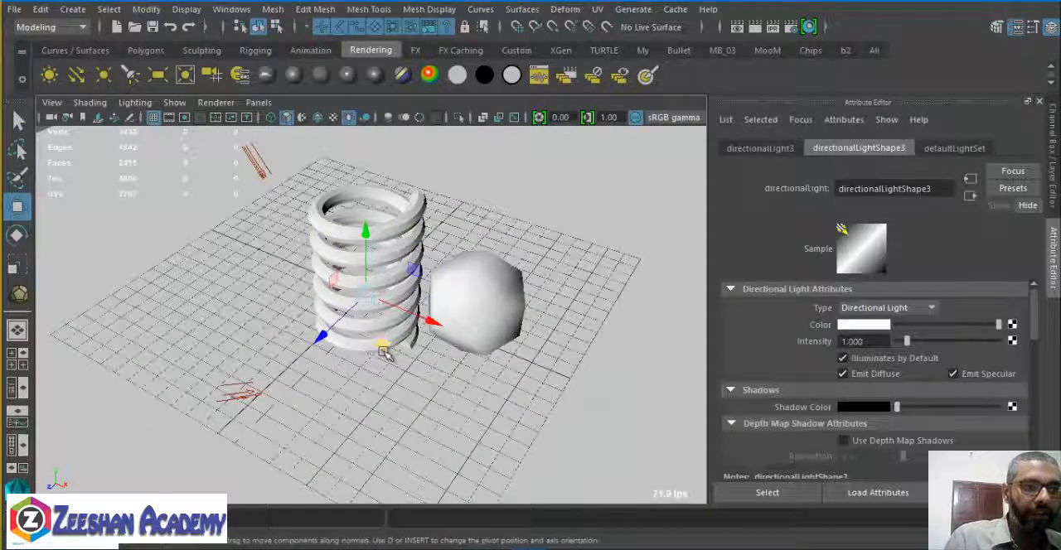
left_click_drag(387, 353, 691, 387)
middle_click_drag(439, 304, 390, 299, "alt")
left_click_drag(390, 299, 322, 272, "alt")
key("e")
left_click_drag(469, 376, 527, 340)
key("r")
key("e")
key("w")
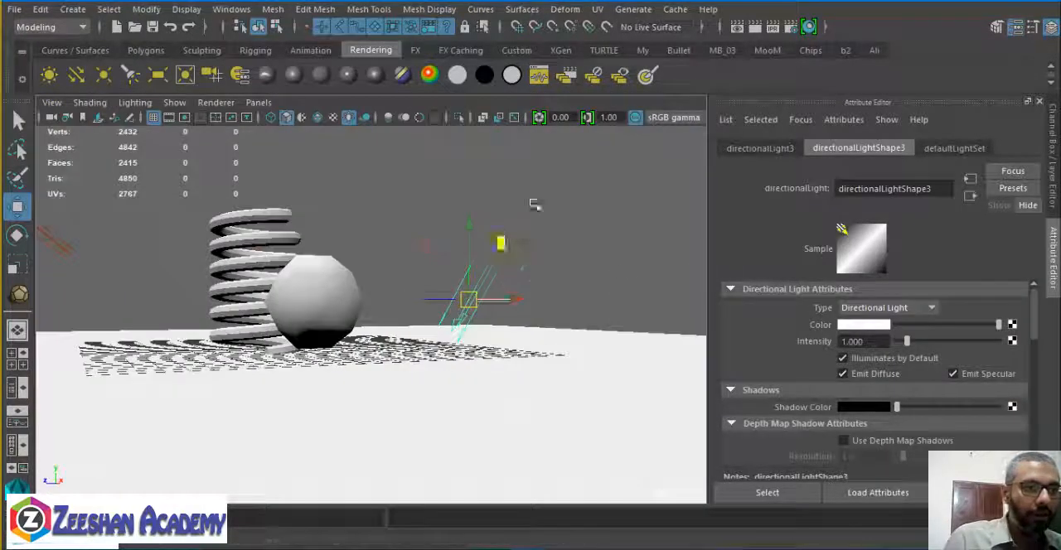
Raise the third directional light beside the ball and adjust its rotation.
left_click_drag(497, 241, 587, 157)
key("e")
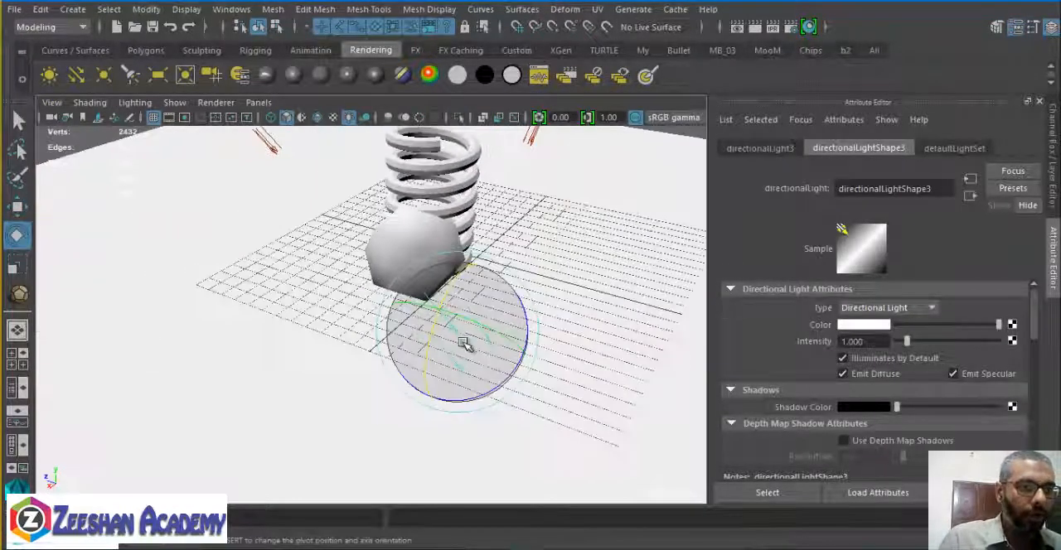
mouse_move(466, 343)
left_mouse_down()
mouse_move(490, 363)
mouse_move(472, 370)
left_mouse_up()
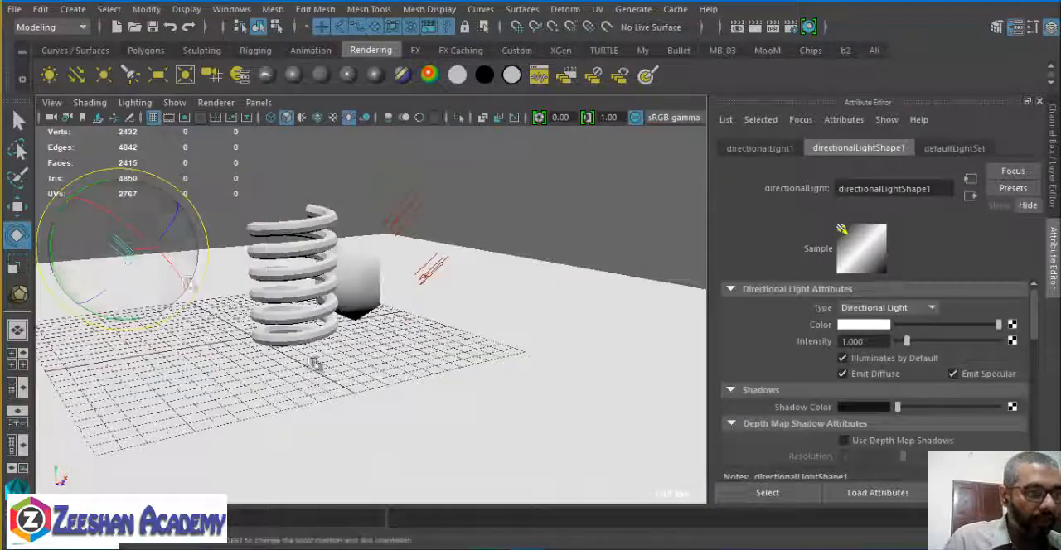
Scale up the directional light icons around the spring and ball so they are easier to see.
key("r")
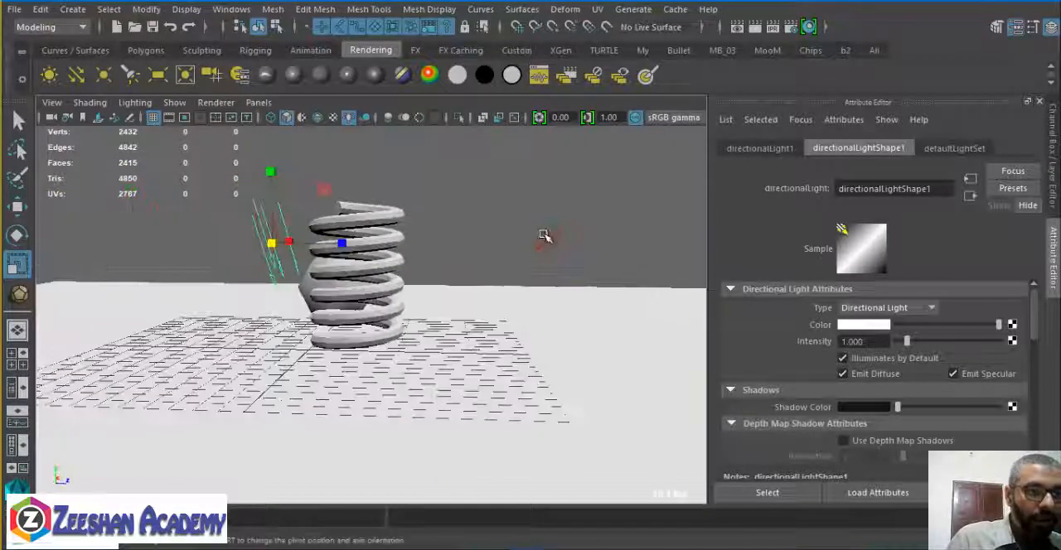
left_click(544, 236)
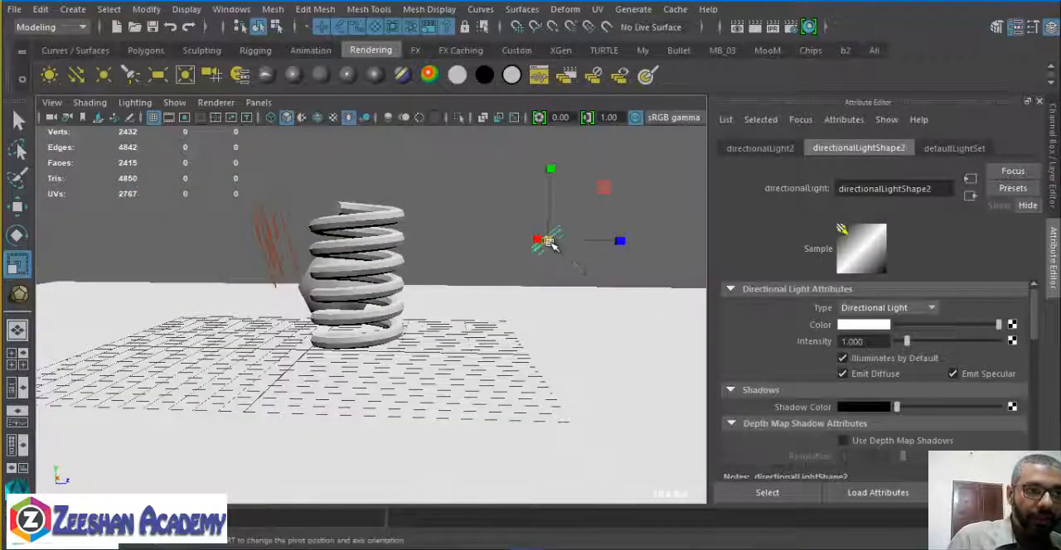
left_click_drag(619, 237, 686, 229)
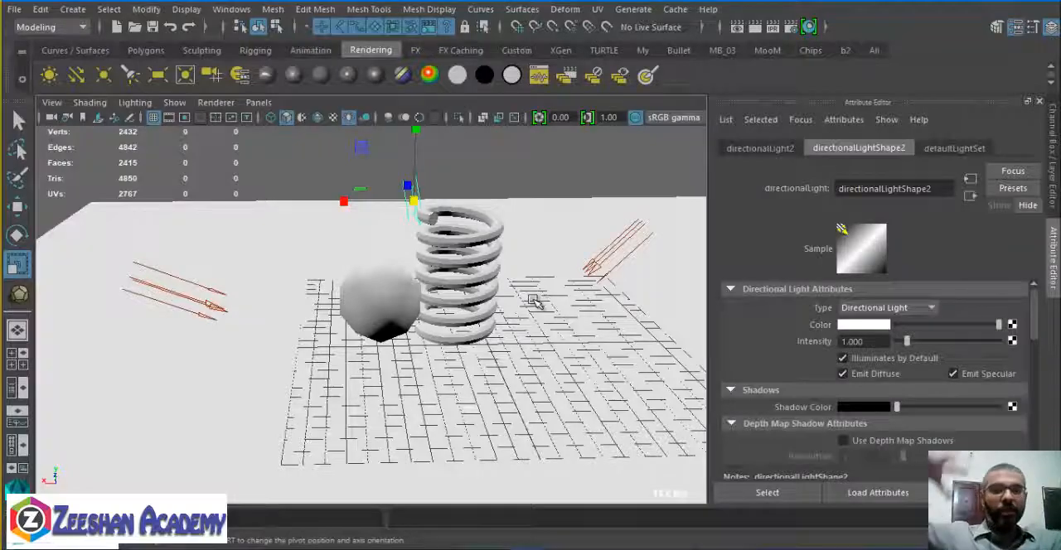
Display the viewport with all lights, render the spring and ball lit by the three directional lights, and close the render.
left_click_drag(456, 315, 186, 303, "alt")
key("7")
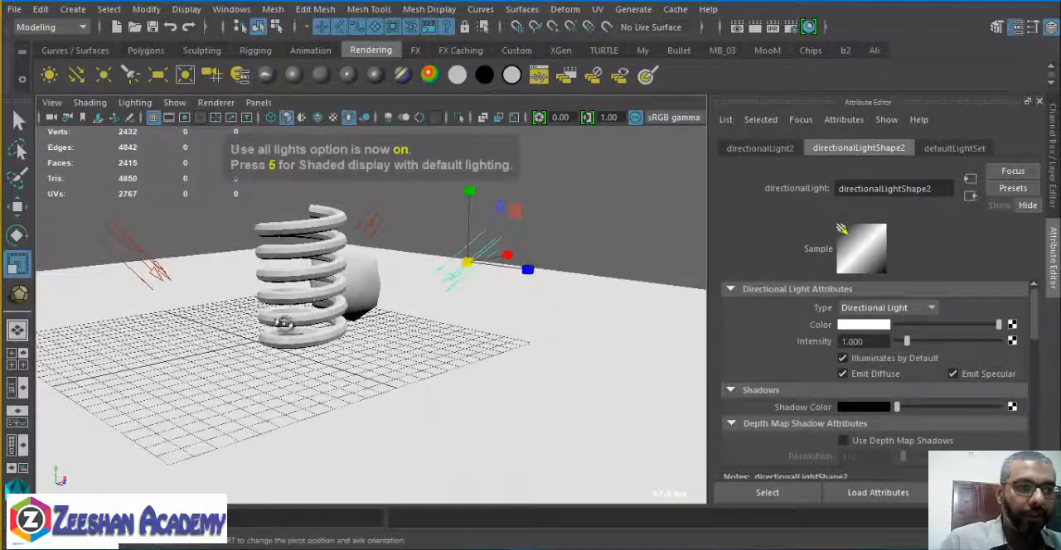
mouse_move(286, 323)
left_mouse_down("alt")
mouse_move(561, 303)
mouse_move(473, 308)
mouse_move(522, 317)
mouse_move(502, 336)
left_mouse_up("alt")
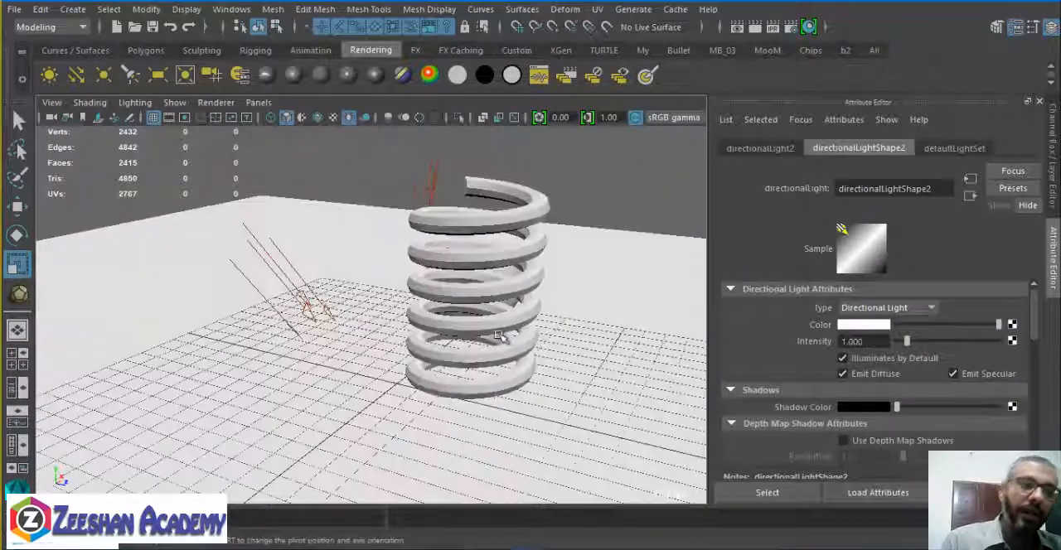
left_click_drag(496, 292, 442, 238, "alt")
left_click(759, 27)
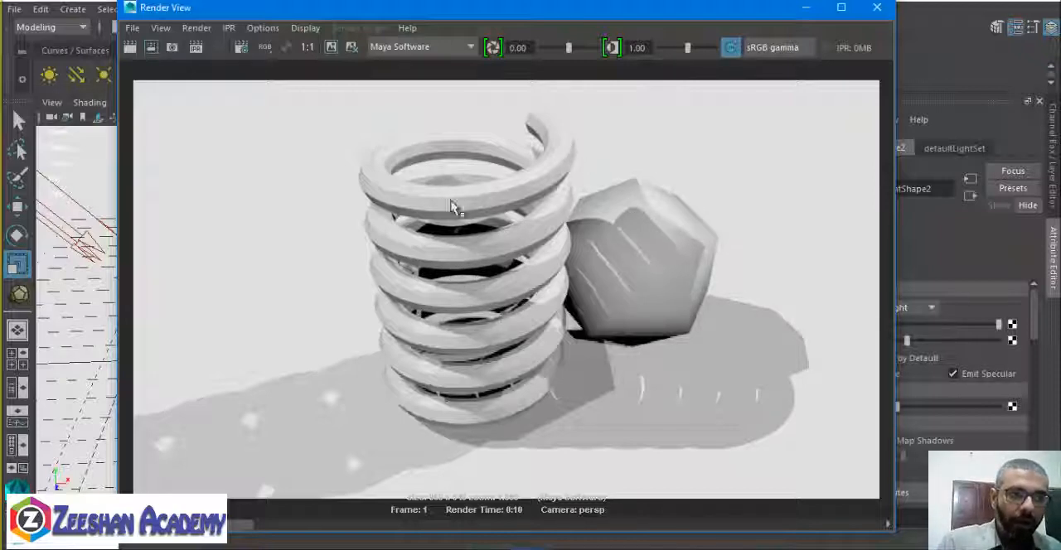
left_click(876, 6)
Turn off Use Ray Trace Shadows for the second and third directional lights.
right_click_drag(351, 373, 307, 308, "alt")
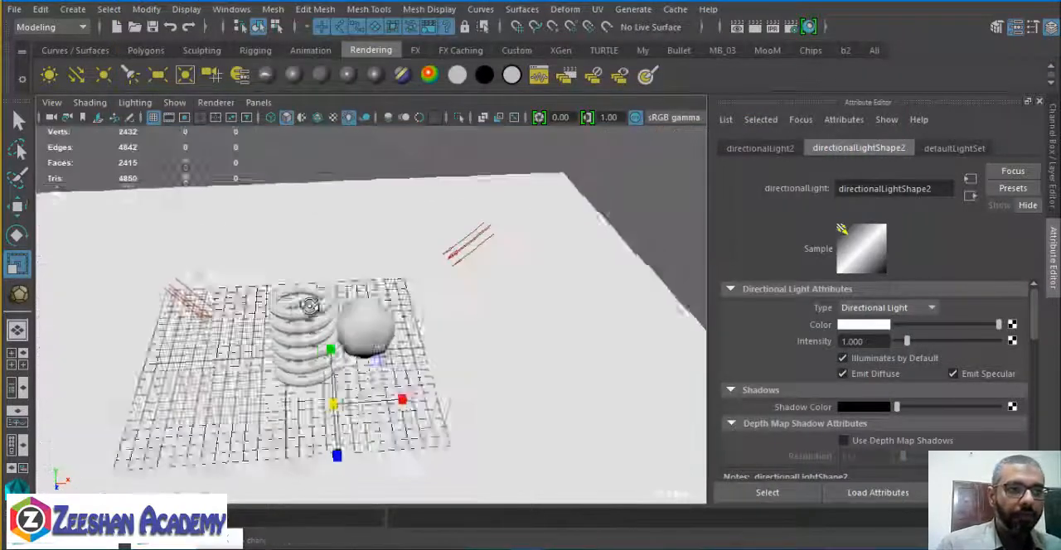
left_click_drag(307, 307, 358, 282, "alt")
scroll(871, 397, "down", 6)
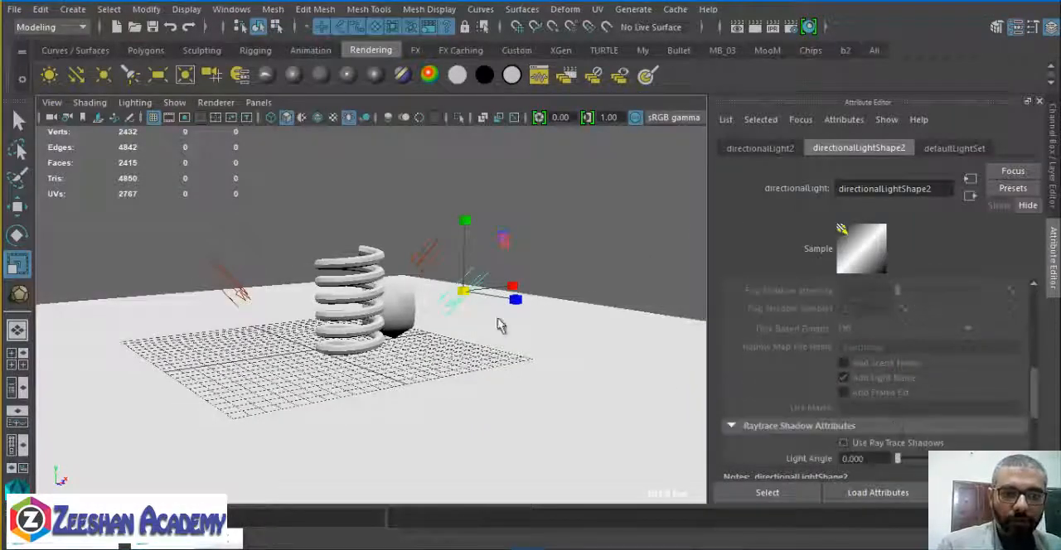
left_click_drag(498, 320, 329, 306, "alt")
left_click(493, 255)
scroll(871, 394, "down", 1)
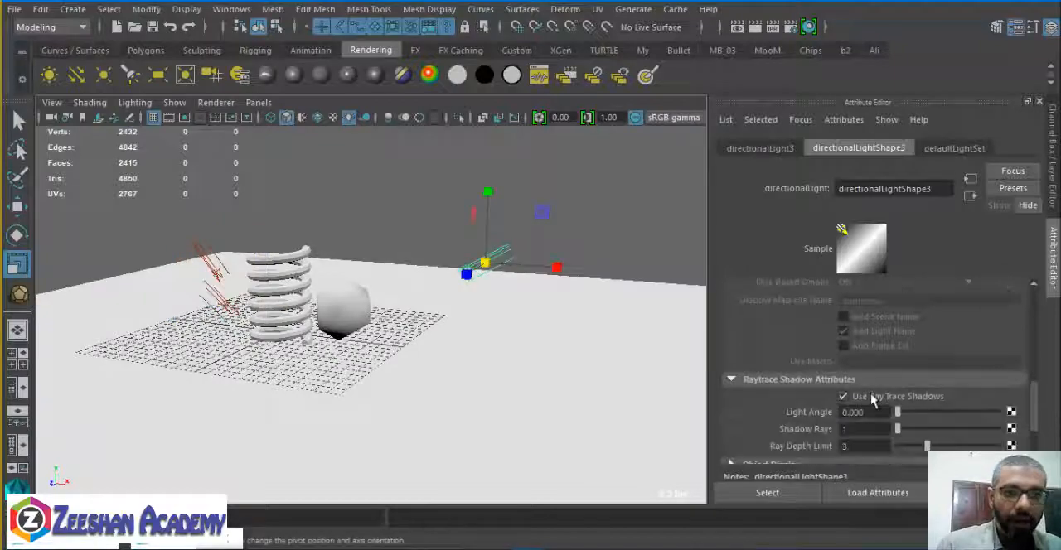
left_click(854, 398)
mouse_move(539, 391)
left_mouse_down("alt")
mouse_move(356, 299)
mouse_move(348, 272)
left_mouse_up("alt")
Check the ray trace shadow setting of the first directional light, then select the third one and examine its light attributes.
left_click(282, 276)
right_click_drag(272, 355, 344, 367, "alt")
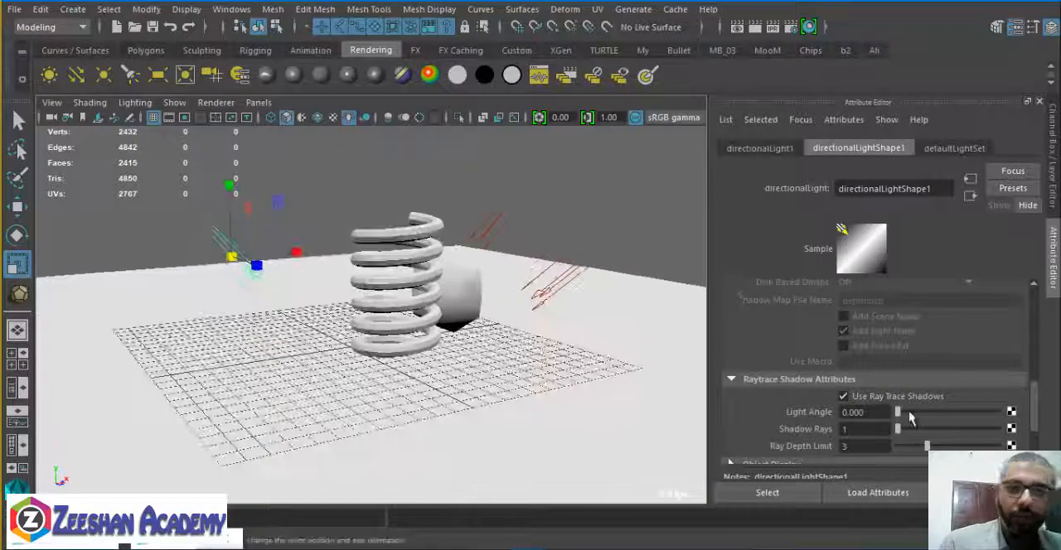
left_click(489, 220)
left_click_drag(532, 249, 446, 262, "alt")
key("e")
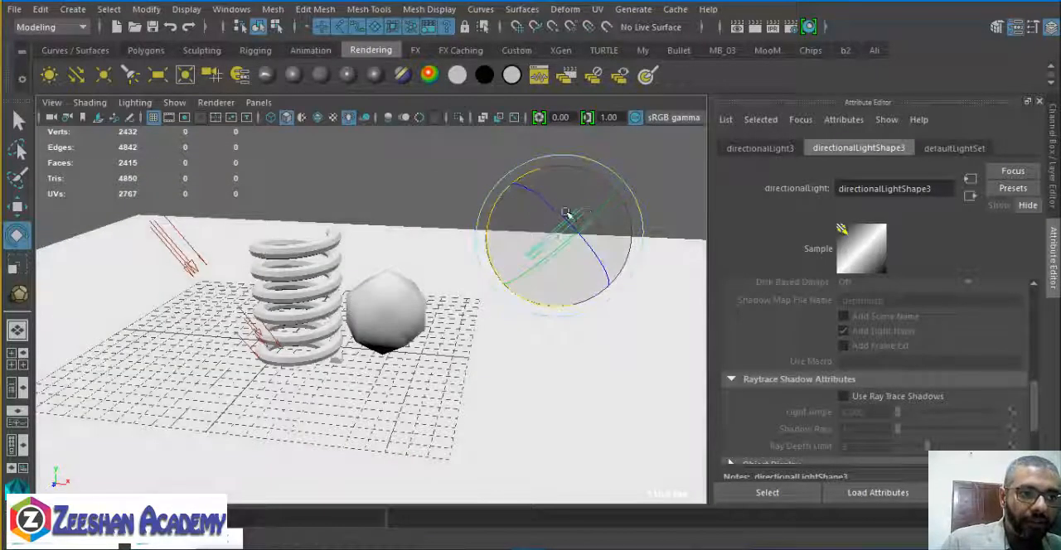
key("w")
left_click_drag(561, 210, 571, 268, "alt")
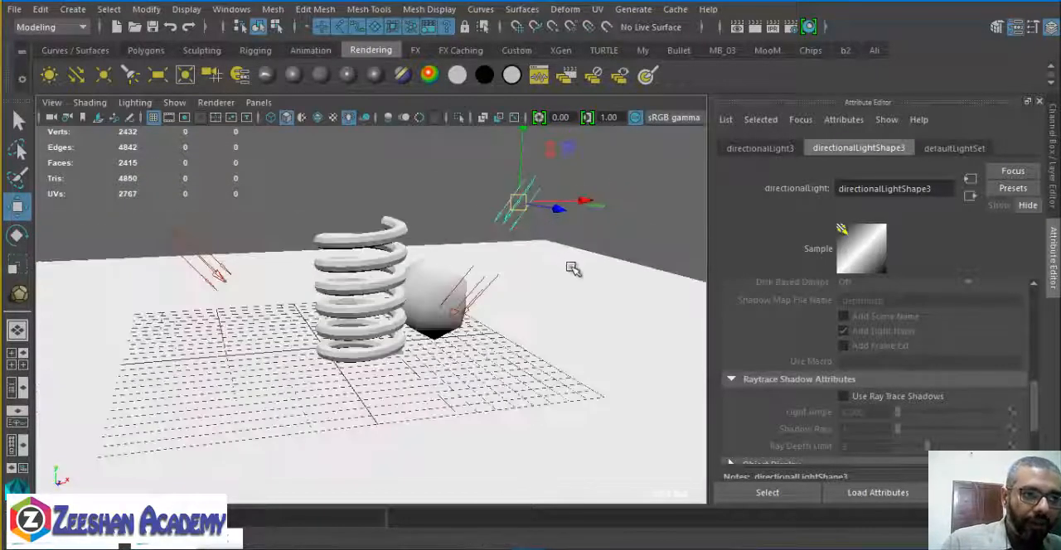
key("r")
scroll(884, 299, "up", 5)
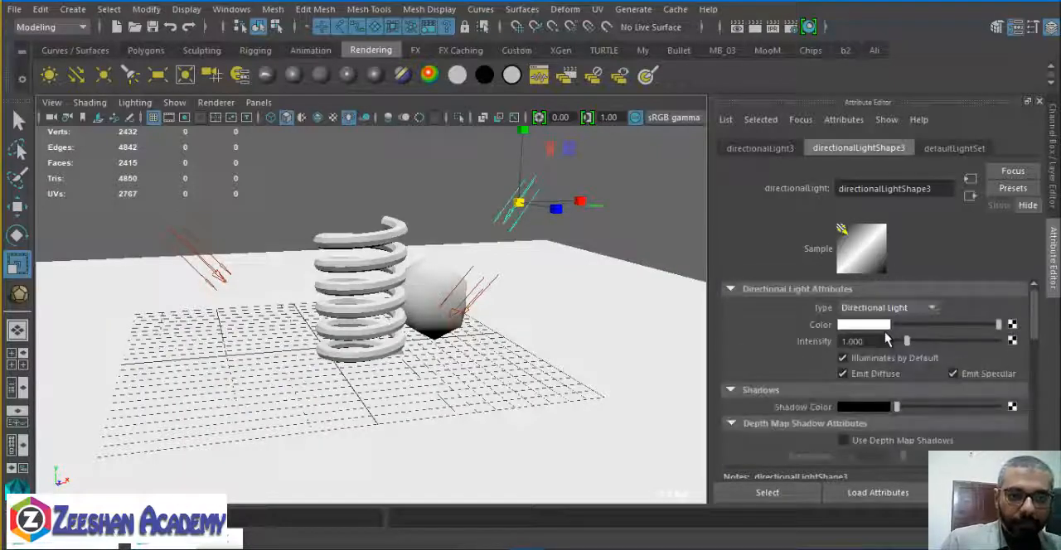
Reselect the third directional light, try moving it, and undo the move.
left_click_drag(427, 344, 500, 325, "alt")
left_click(423, 345)
key("e")
left_click(568, 208)
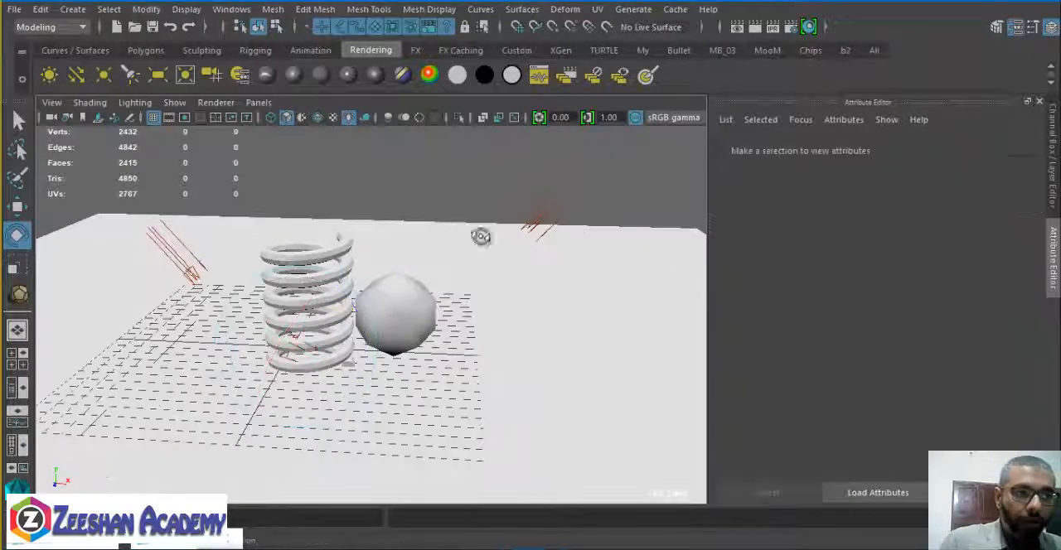
left_click_drag(481, 237, 291, 295, "alt")
left_click(296, 309)
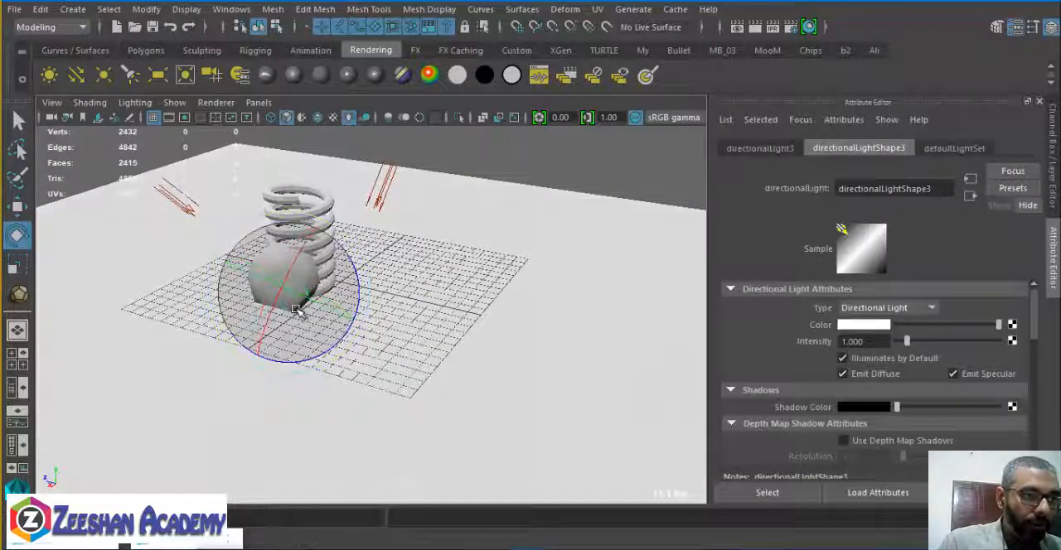
key("w")
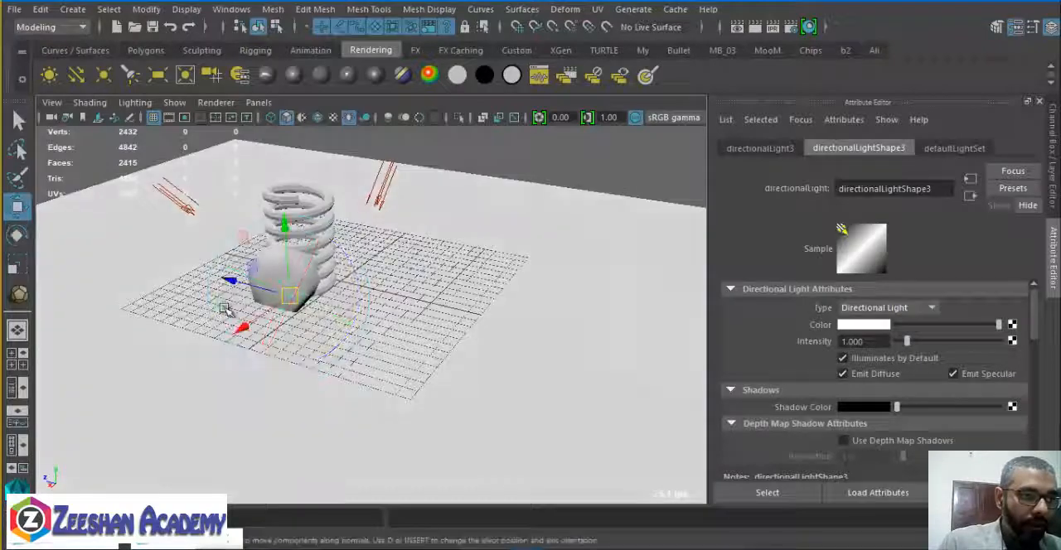
left_click_drag(220, 306, 252, 306)
key("ctrl+z")
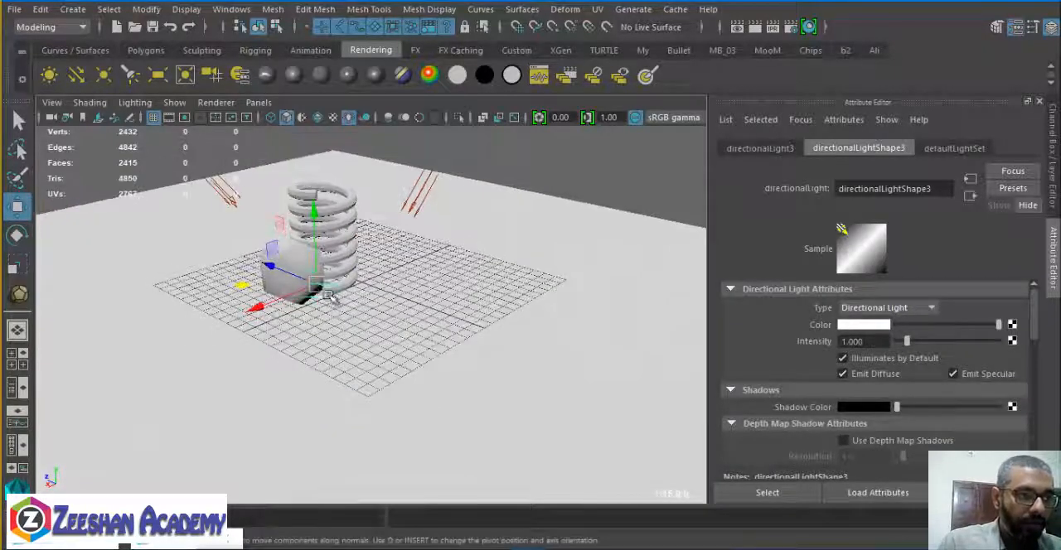
Set the third directional light's intensity to 0.5.
key("e")
left_click_drag(489, 310, 447, 274, "alt")
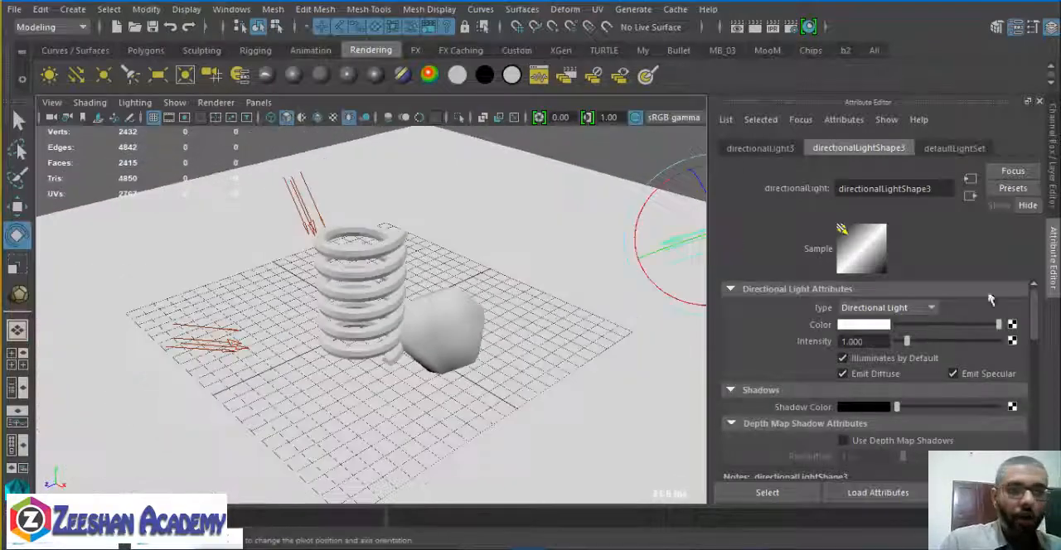
double_click(862, 344)
type("0.5")
key("Return")
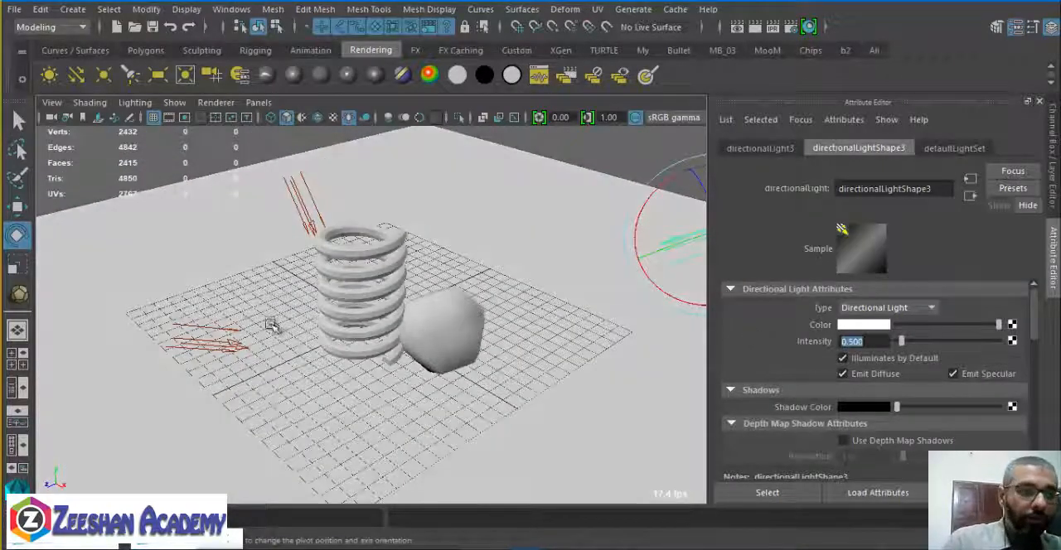
Set the second directional light's intensity to 0.5, then select the first directional light and check its intensity.
left_click(207, 344)
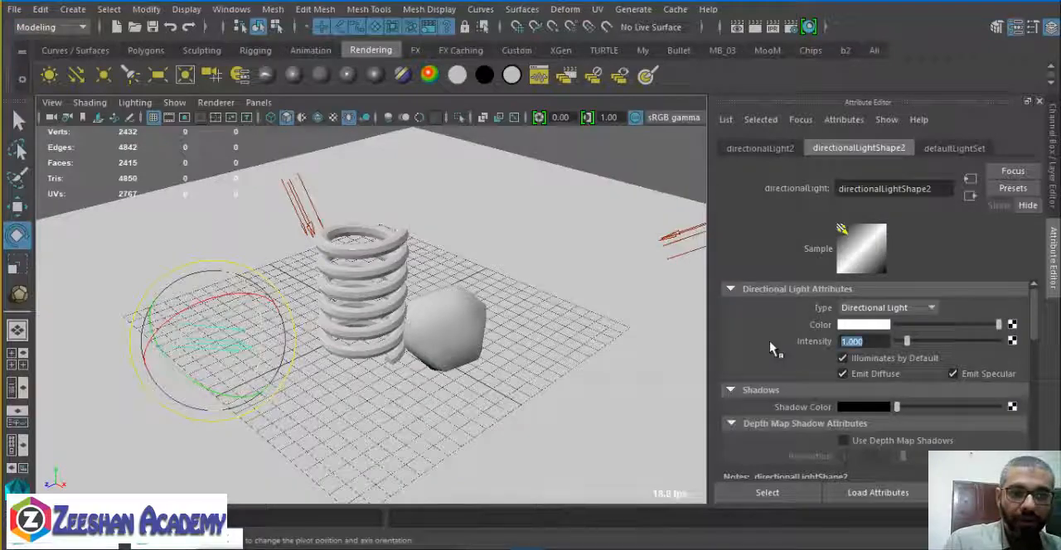
type(".5")
key("Return")
left_click_drag(412, 438, 298, 249, "alt")
left_click(262, 247)
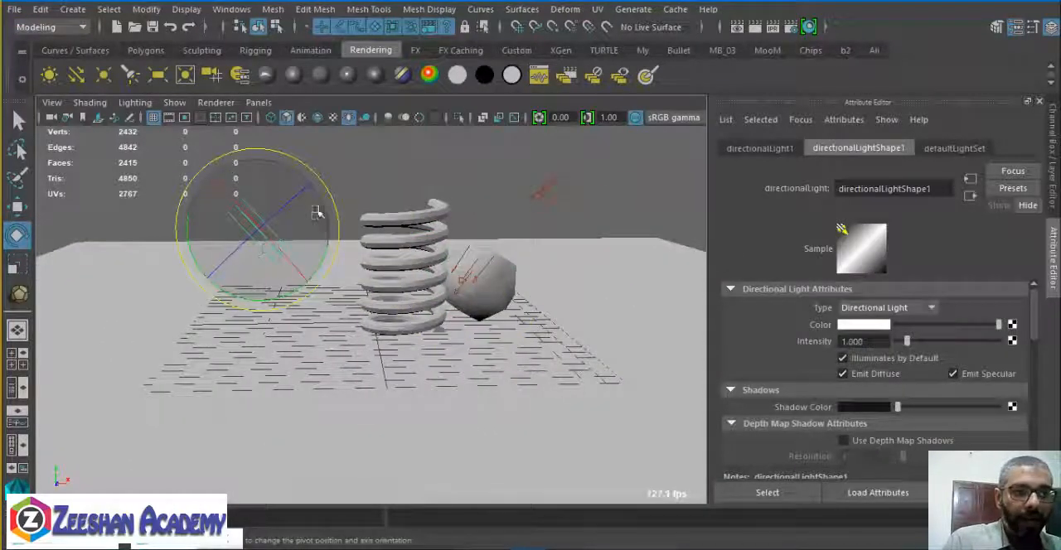
left_click_drag(303, 196, 308, 274, "alt")
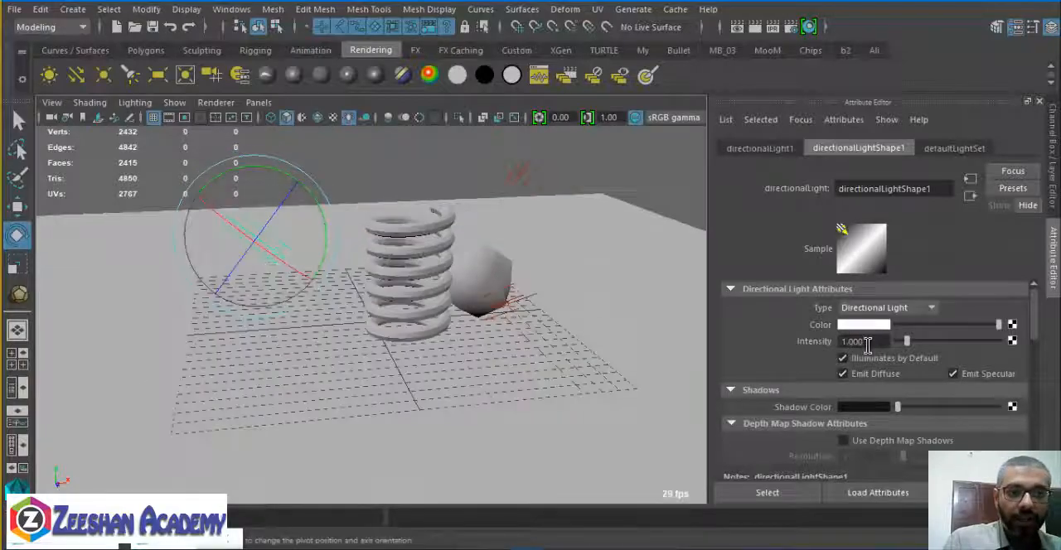
Render a close view of the spring and ball, compare it with the previously stored render, and close the render.
left_click_drag(468, 355, 552, 265, "alt")
right_click_drag(440, 324, 590, 343, "alt")
middle_click_drag(590, 343, 480, 376, "alt")
right_click_drag(481, 376, 453, 387, "alt")
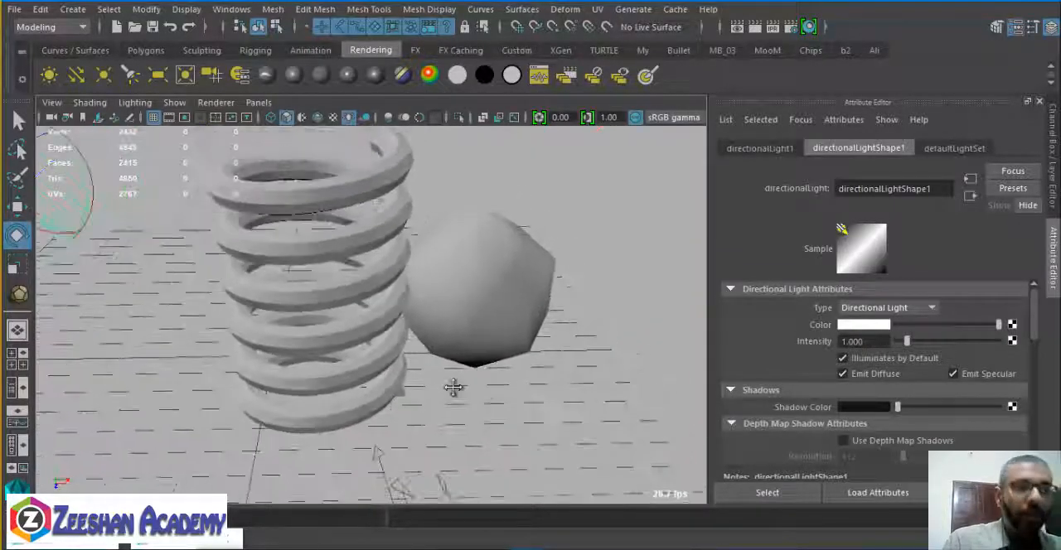
left_click_drag(454, 387, 514, 364, "alt")
left_click(755, 26)
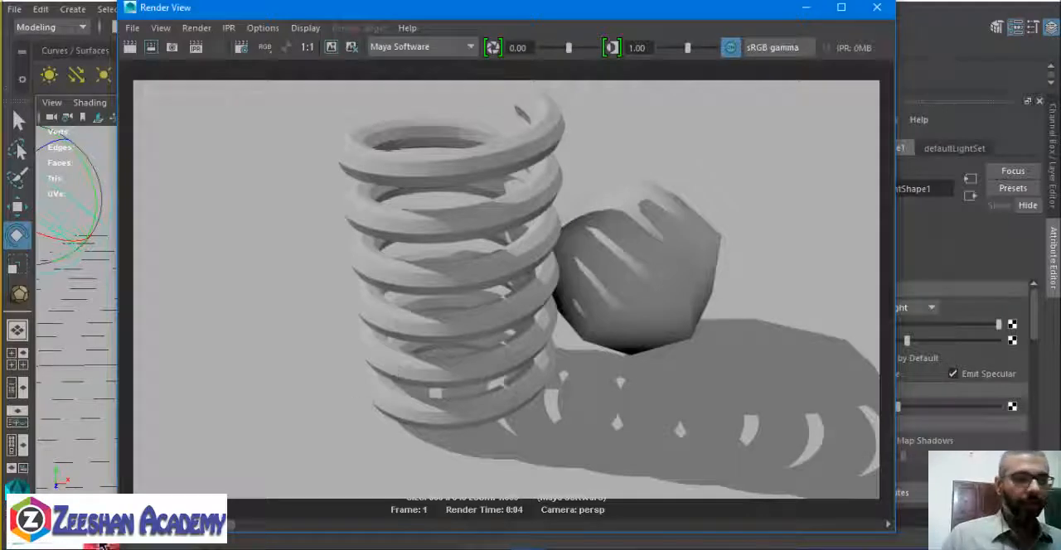
left_click(290, 527)
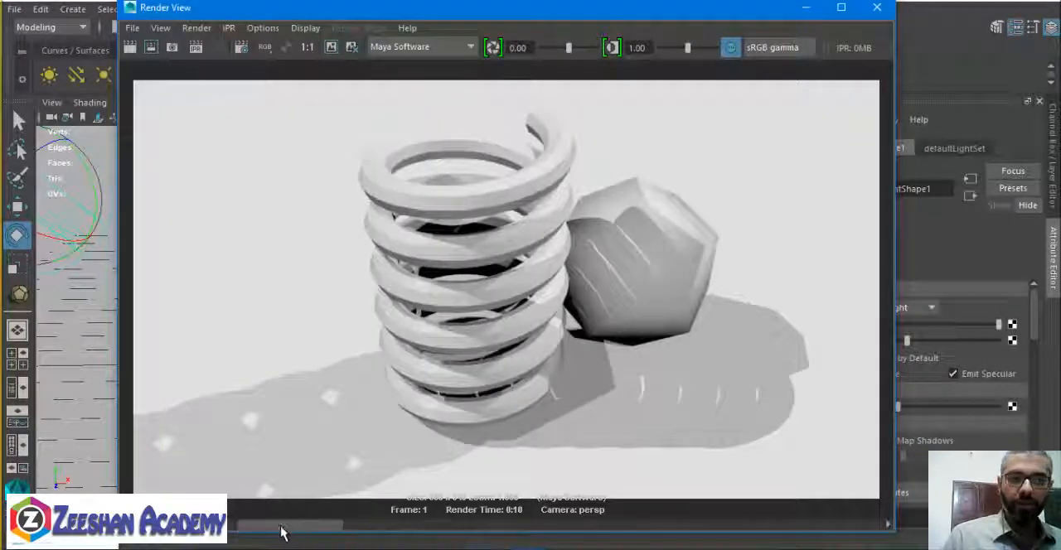
left_click(213, 527)
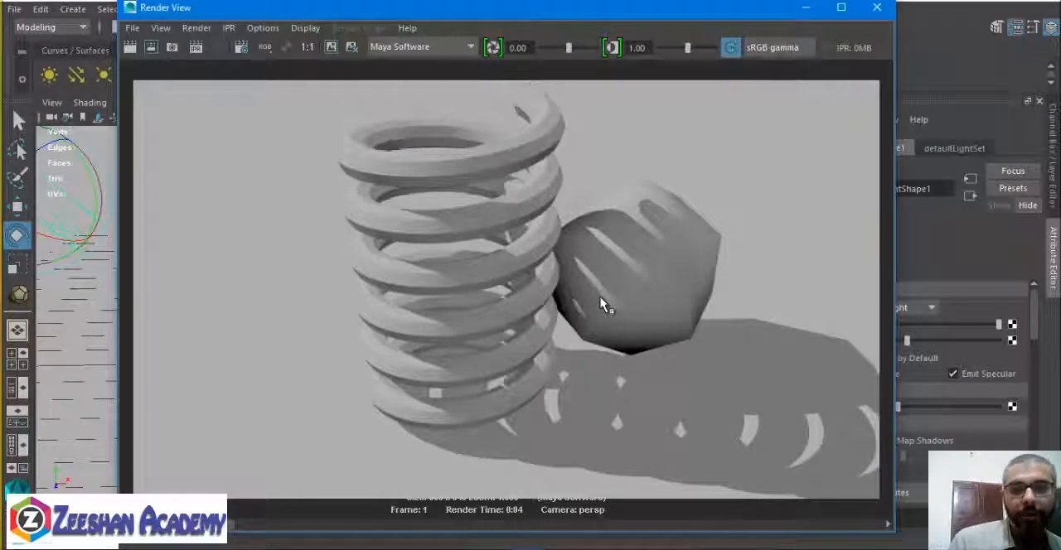
left_click(877, 6)
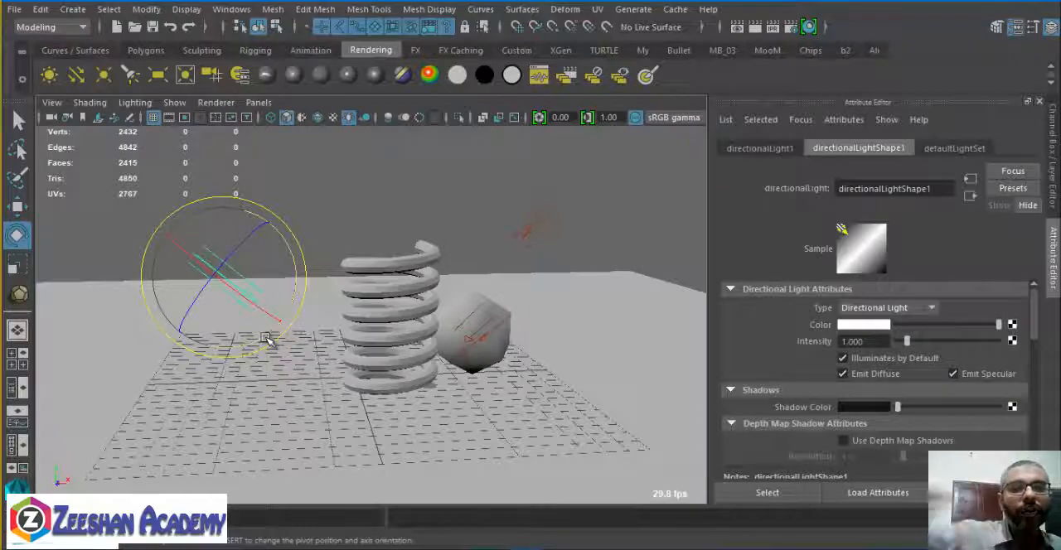
Add a fourth directional light, move it beside the ball, and start rotating it towards the objects.
left_click_drag(363, 333, 416, 347, "alt")
right_click_drag(416, 346, 535, 317, "alt")
left_click_drag(536, 318, 490, 369, "alt")
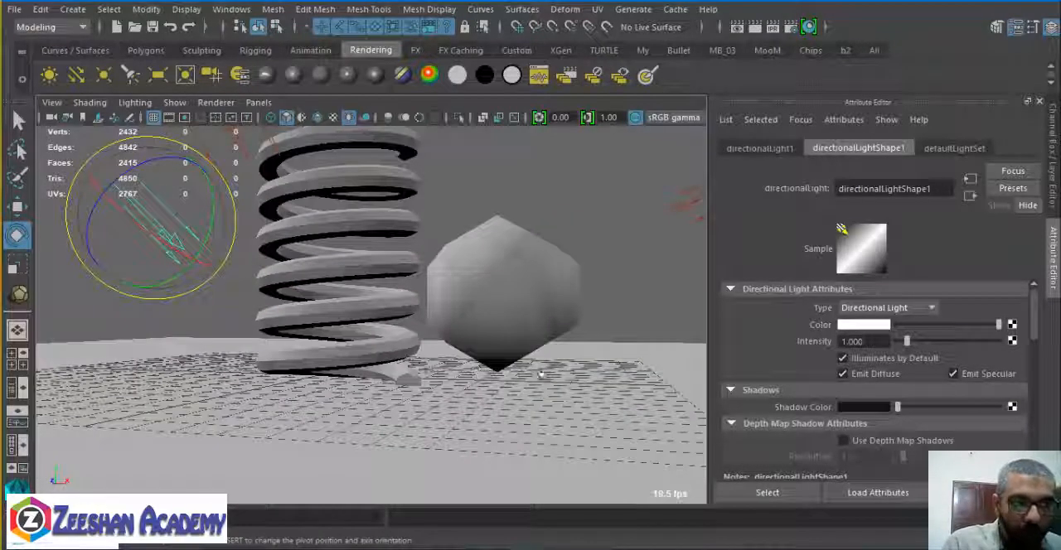
left_click(77, 76)
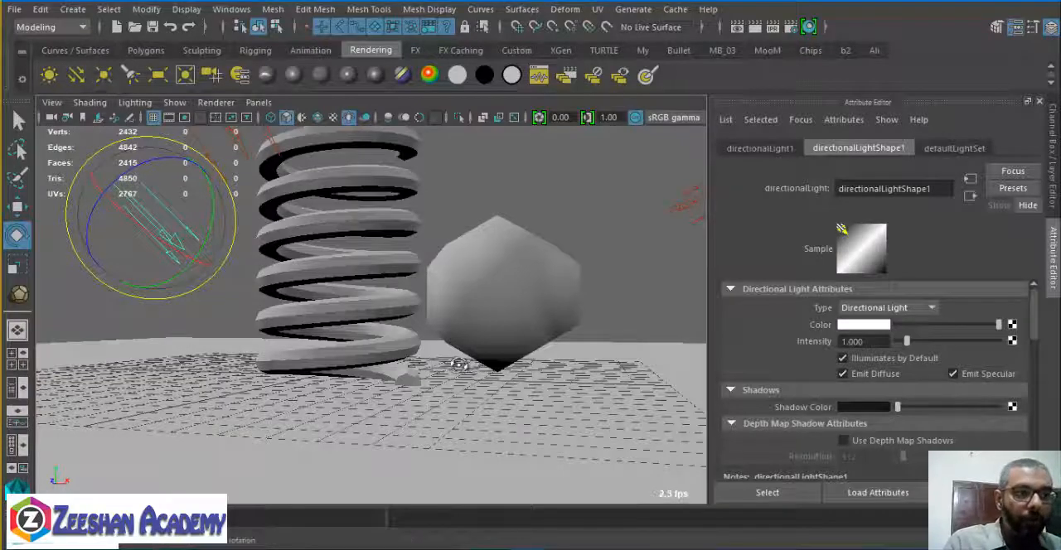
left_click_drag(461, 364, 445, 385, "alt")
key("w")
left_click_drag(342, 381, 603, 403)
key("e")
mouse_move(639, 372)
left_mouse_down()
mouse_move(633, 307)
mouse_move(608, 289)
left_mouse_up()
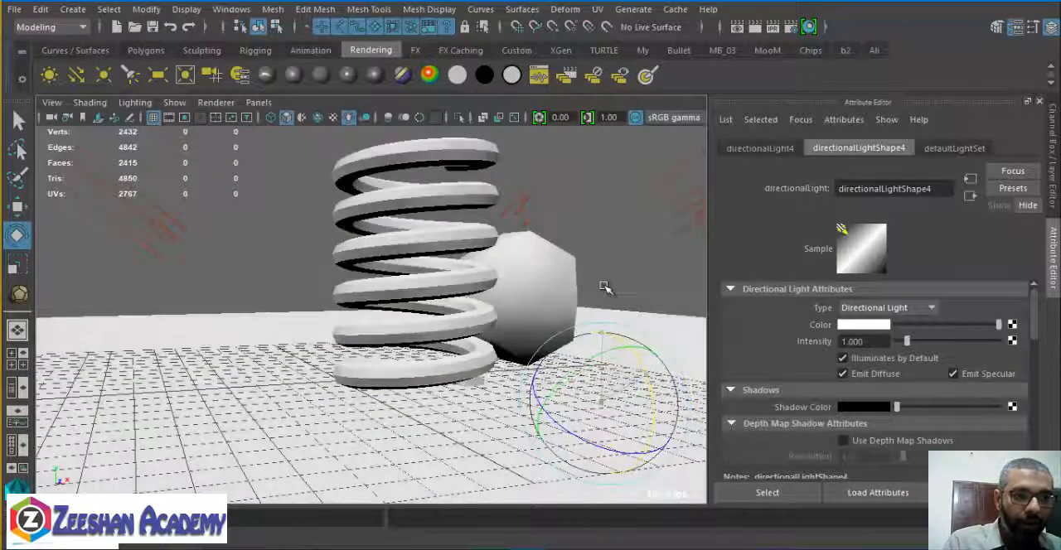
Reposition the fourth directional light beside the ball and rotate it to aim upward at the undersides of the objects.
key("w")
mouse_move(615, 387)
left_mouse_down()
mouse_move(623, 313)
mouse_move(632, 454)
left_mouse_up()
key("e")
left_click_drag(627, 304, 632, 396)
left_click_drag(585, 285, 592, 268)
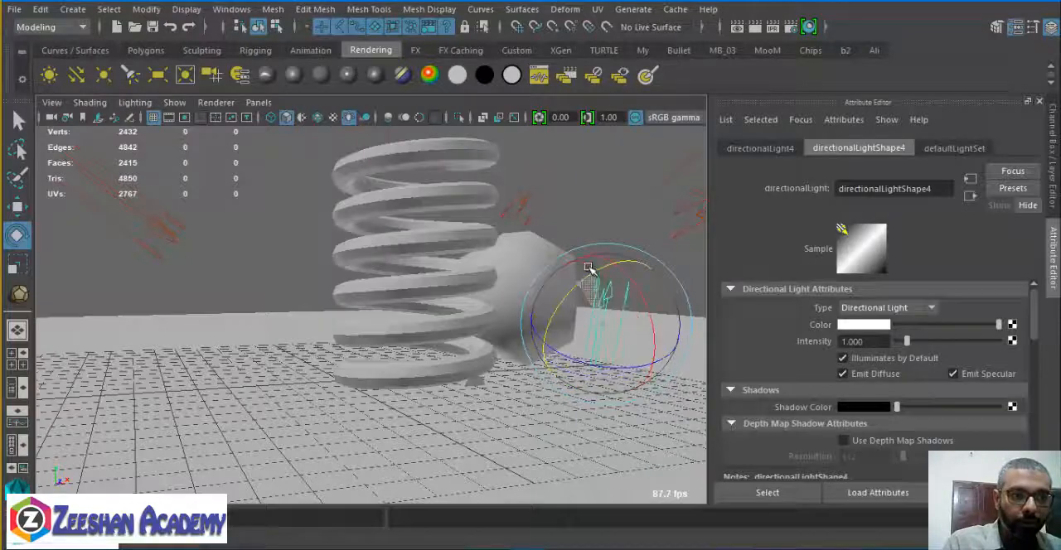
mouse_move(571, 315)
left_mouse_down("alt")
mouse_move(526, 291)
mouse_move(620, 308)
left_mouse_up("alt")
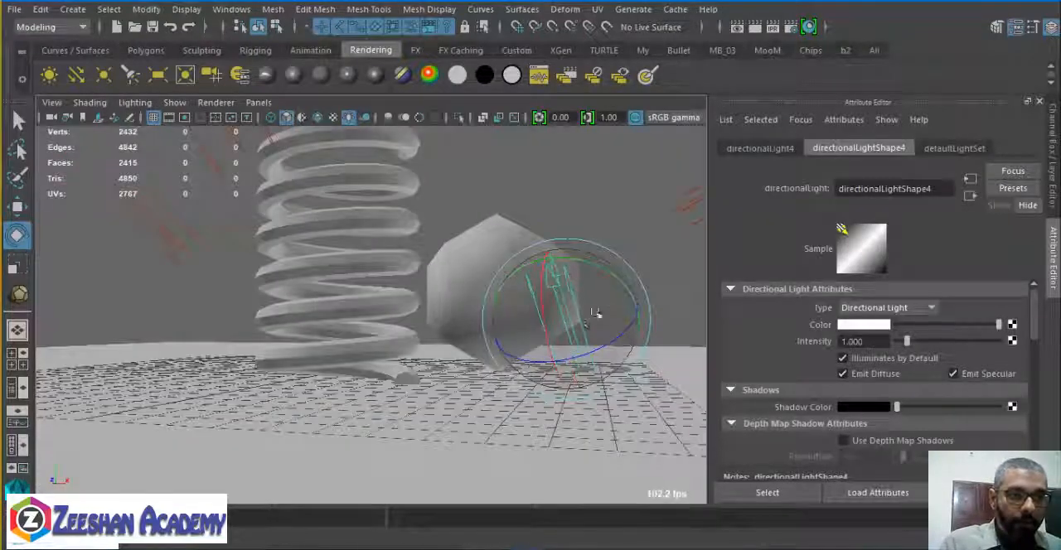
Fine-tune the fourth directional light's rotation and height so it shines up from near the floor.
key("w")
key("e")
mouse_move(610, 260)
left_mouse_down()
mouse_move(524, 339)
mouse_move(422, 361)
mouse_move(297, 350)
left_mouse_up()
key("w")
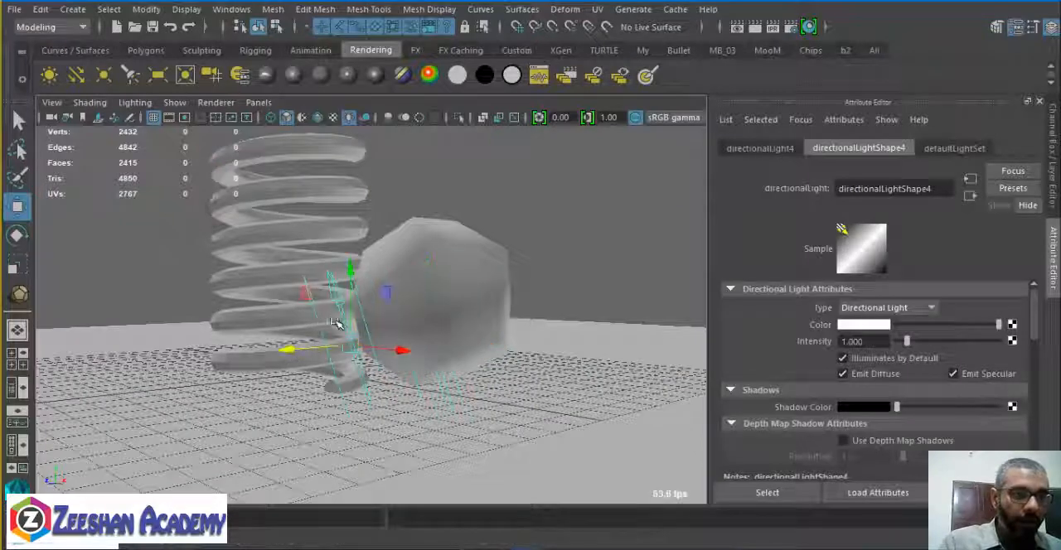
left_click_drag(353, 280, 452, 379)
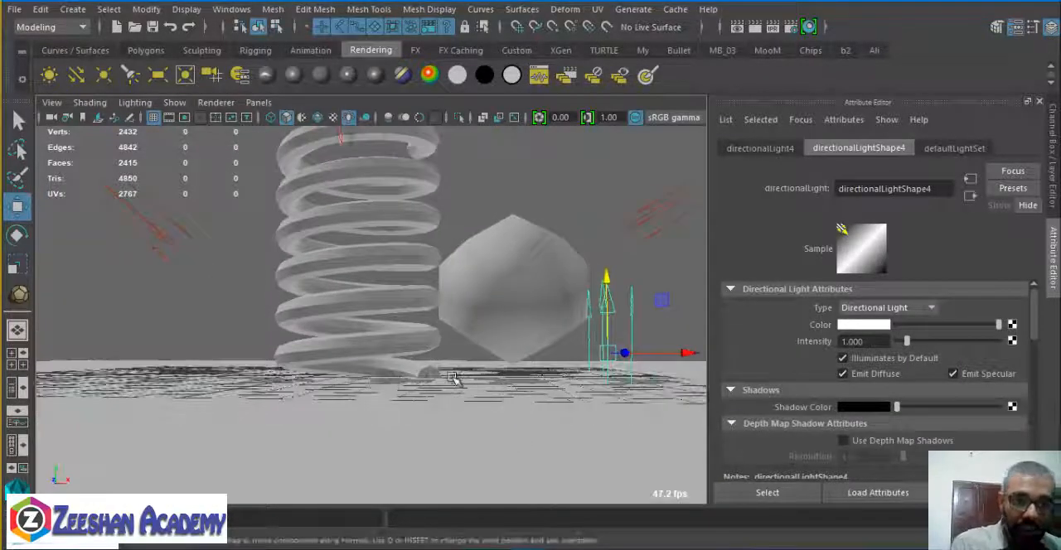
left_click_drag(501, 257, 572, 315, "alt")
Set the fourth directional light's intensity to 0.3.
left_click_drag(870, 342, 800, 348)
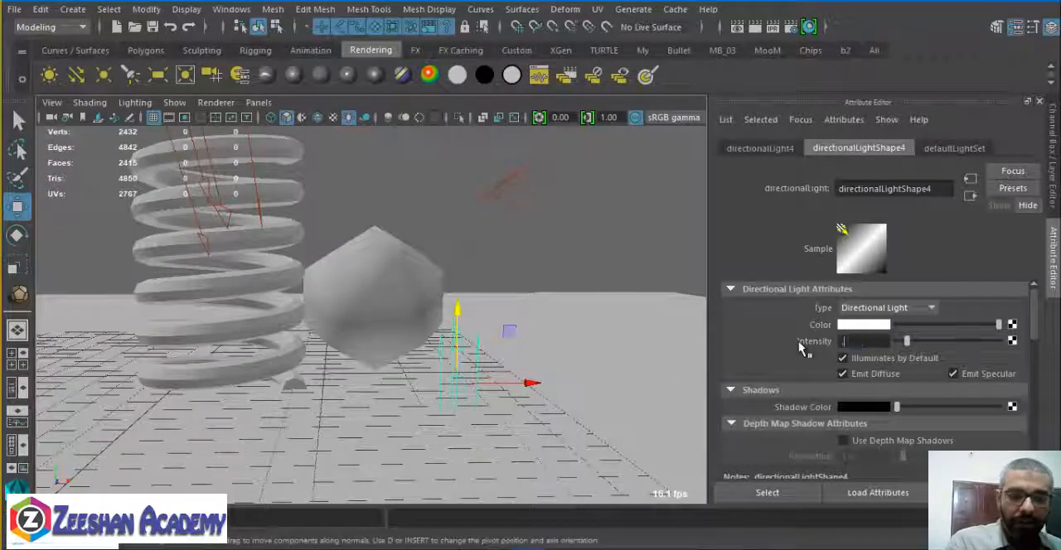
key("Return")
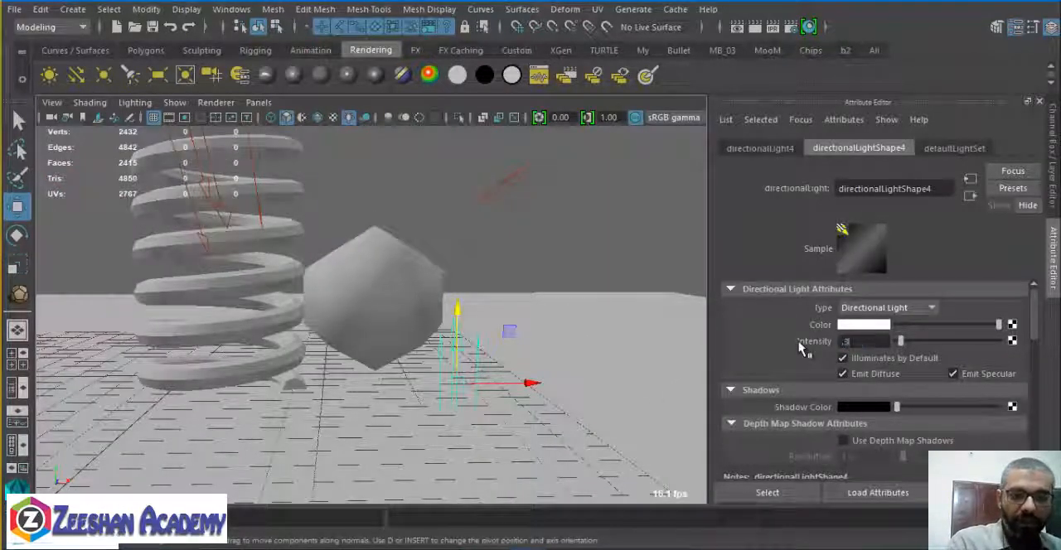
key("Return")
Render the spring and ball from a raised front view with the fourth light on, and close the render.
left_click_drag(454, 310, 426, 326, "alt")
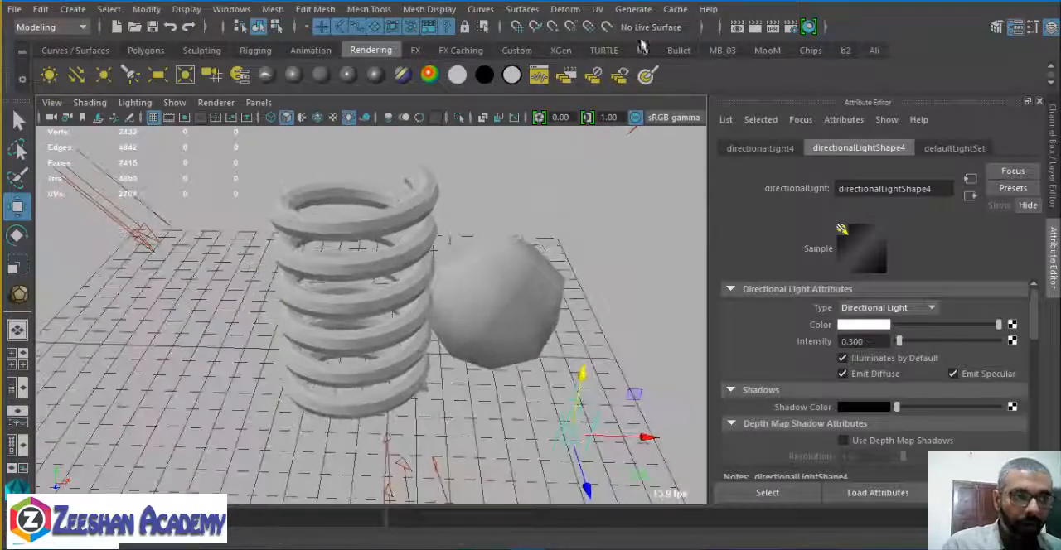
left_click(736, 27)
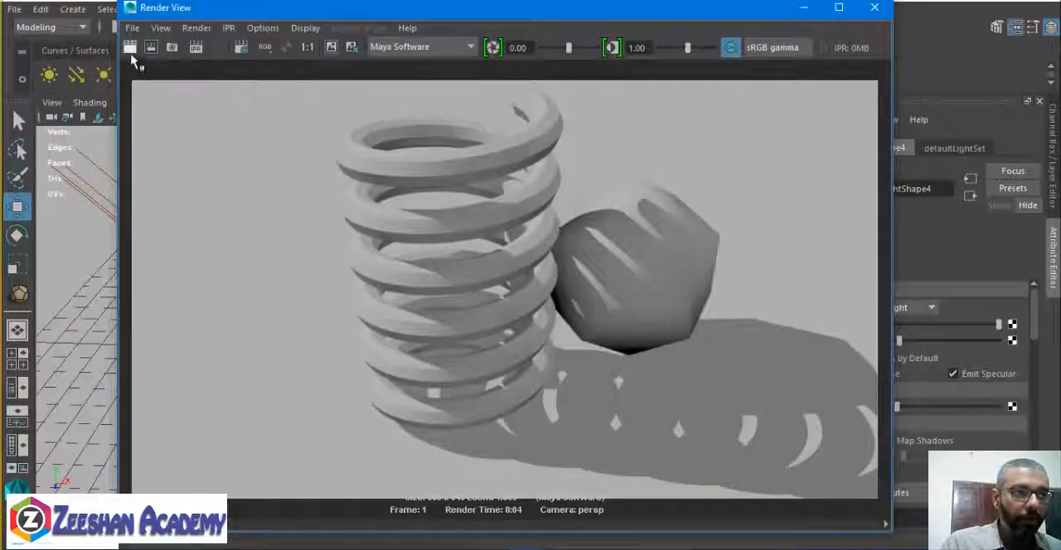
left_click(128, 48)
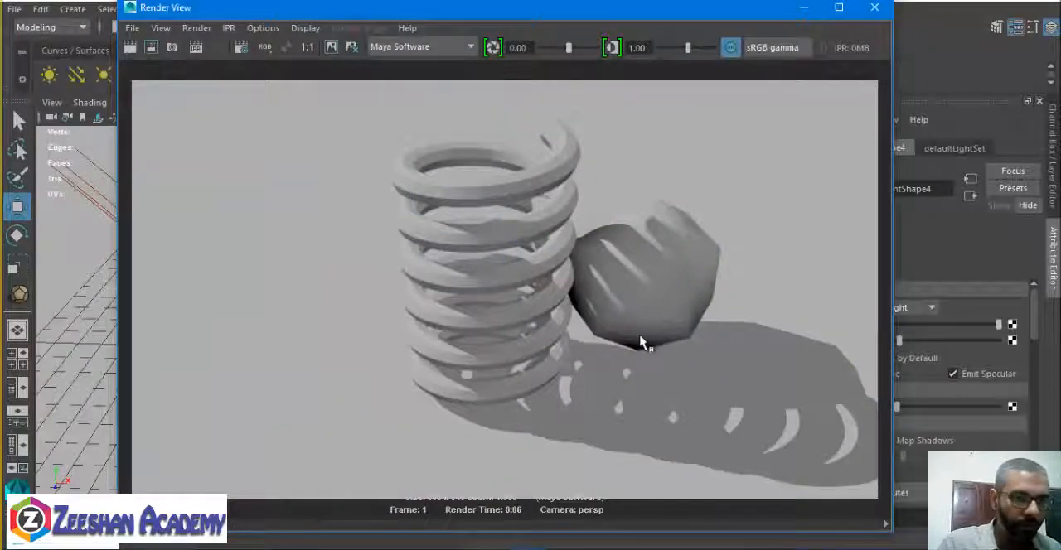
left_click(875, 8)
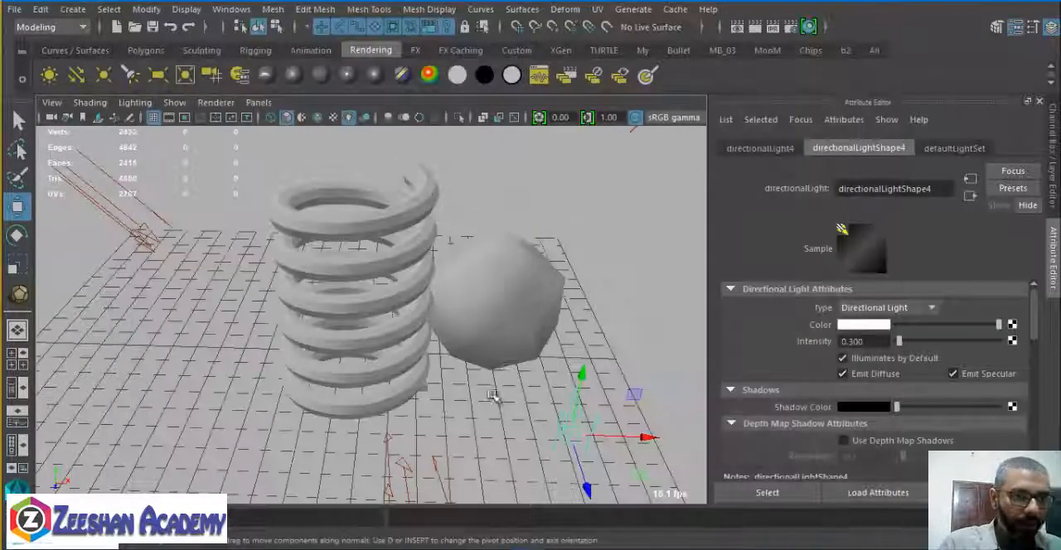
Rotate the fourth directional light slightly, render the same view again, and close the render.
key("e")
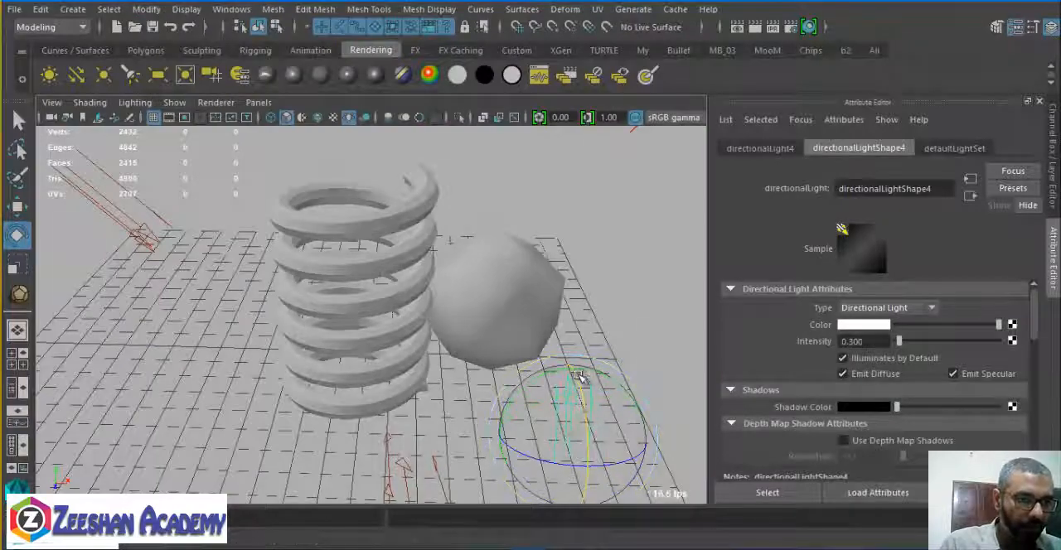
left_click_drag(580, 377, 526, 427)
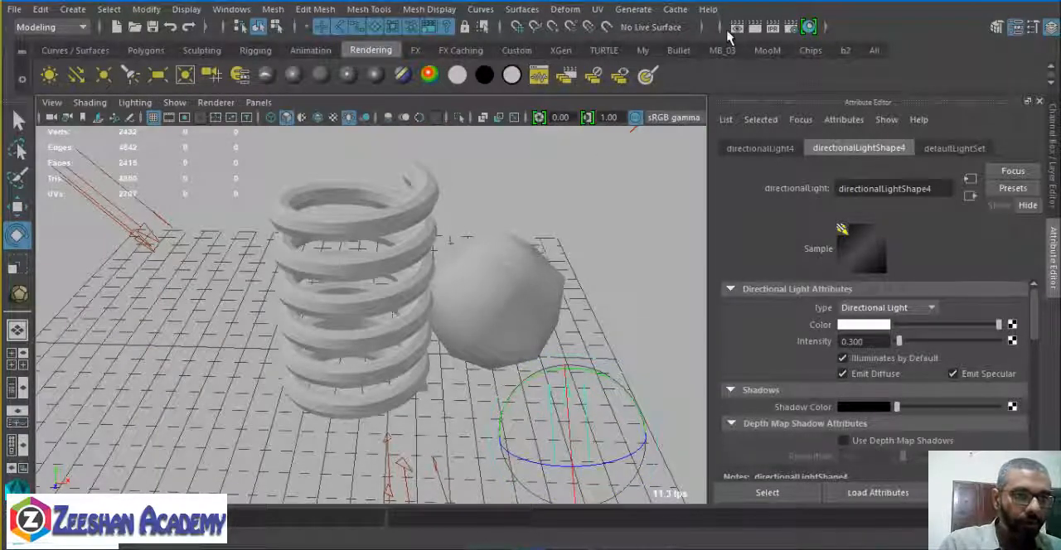
left_click(755, 29)
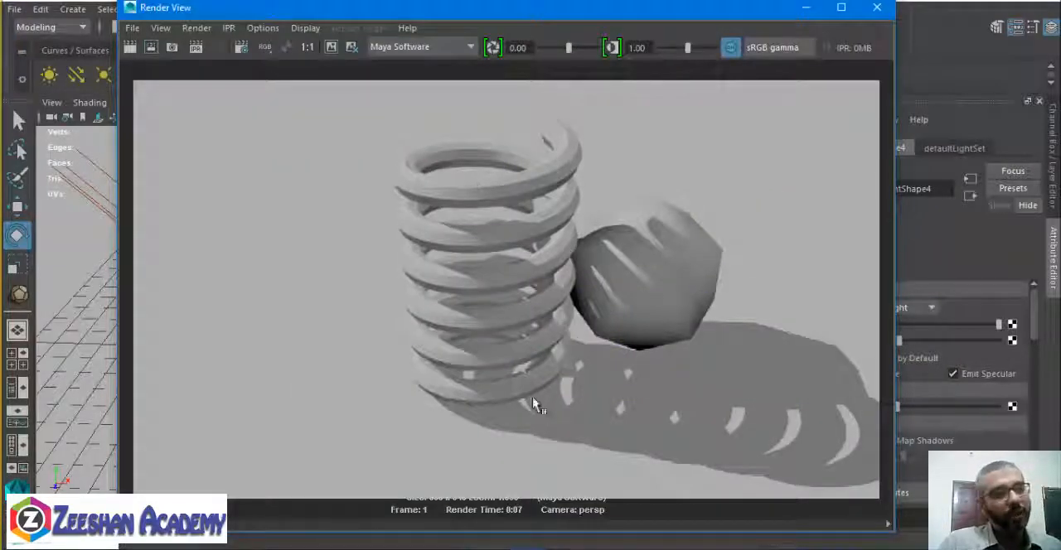
left_click(877, 8)
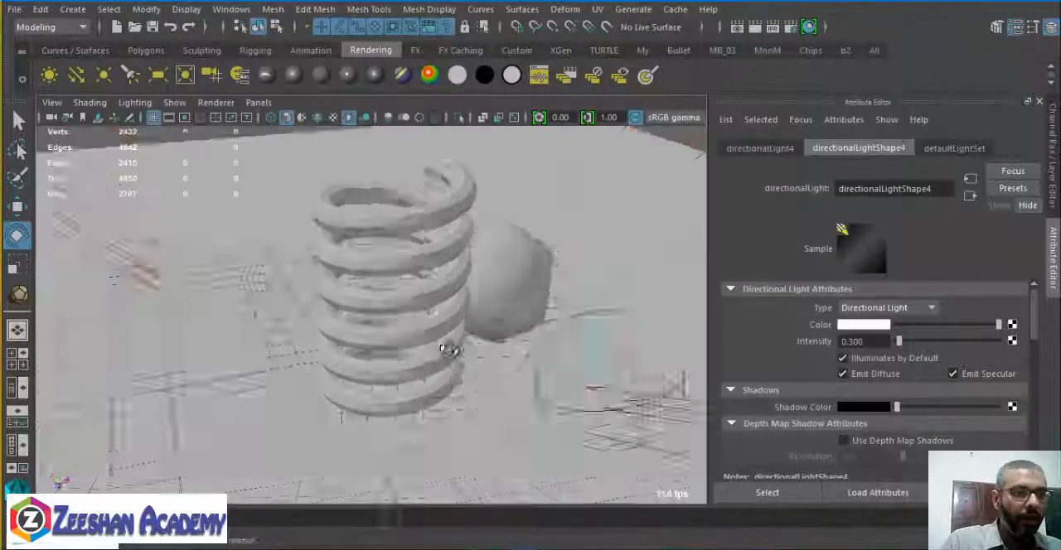
Render the spring and ball from the opposite side and close the render.
left_click_drag(450, 352, 497, 350, "alt")
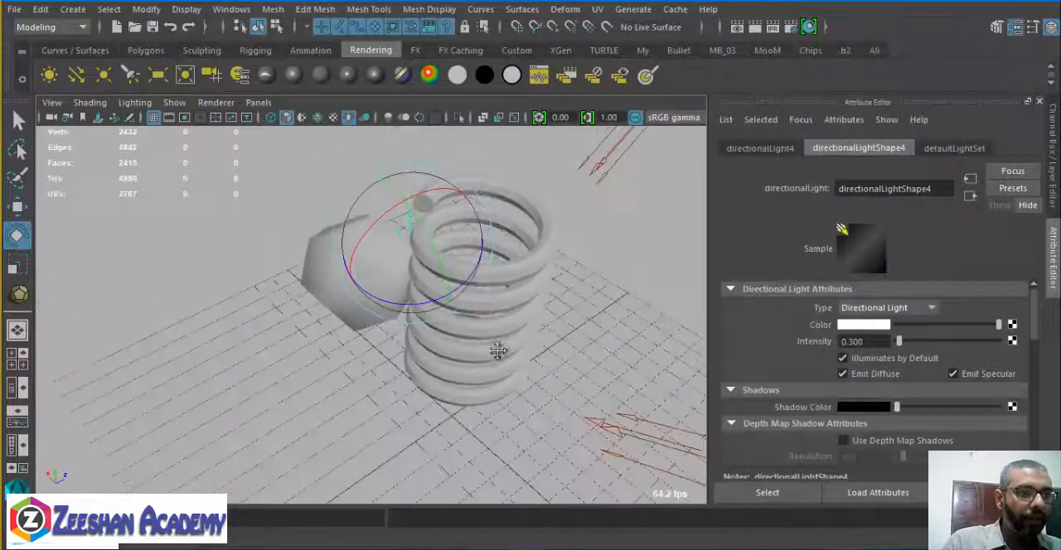
right_click_drag(497, 350, 624, 315, "alt")
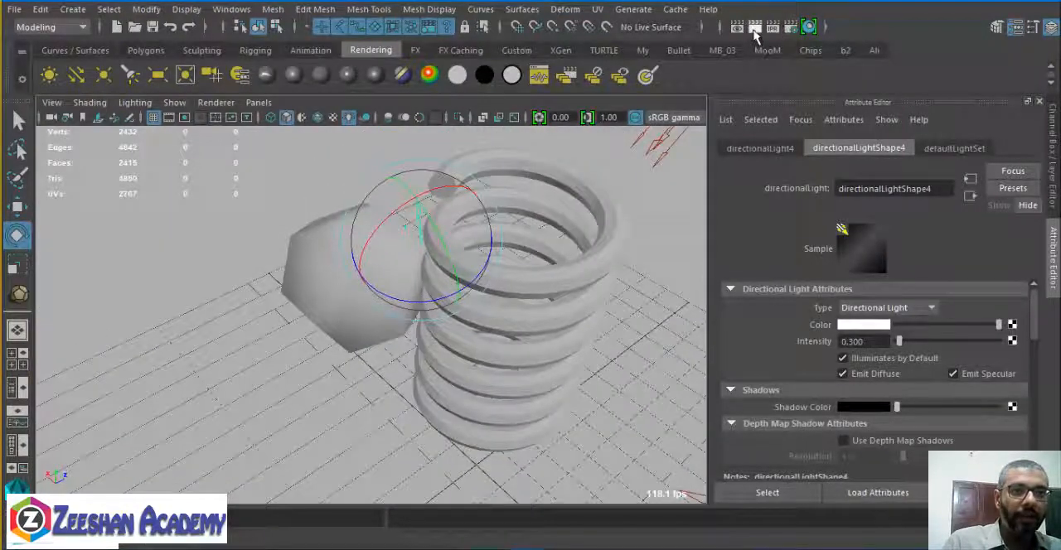
left_click(754, 27)
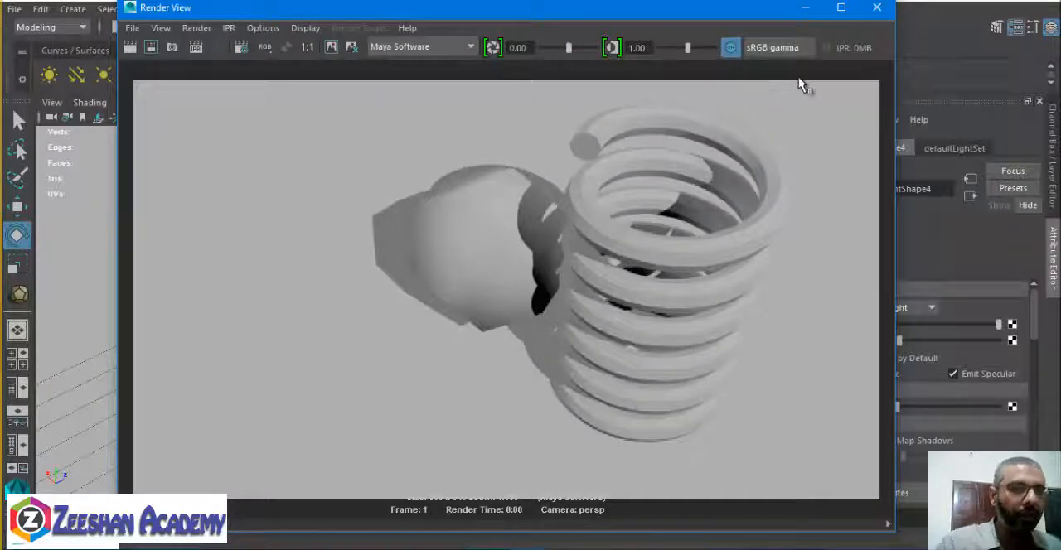
left_click(876, 8)
Delete every directional light except the first one.
left_click_drag(453, 324, 207, 292, "alt")
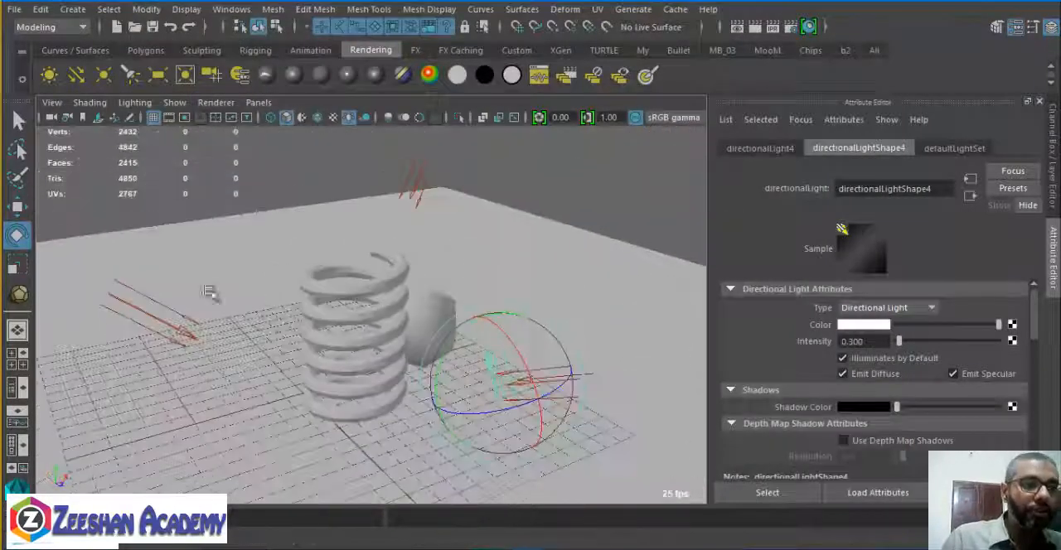
left_click(428, 157)
left_click(421, 161)
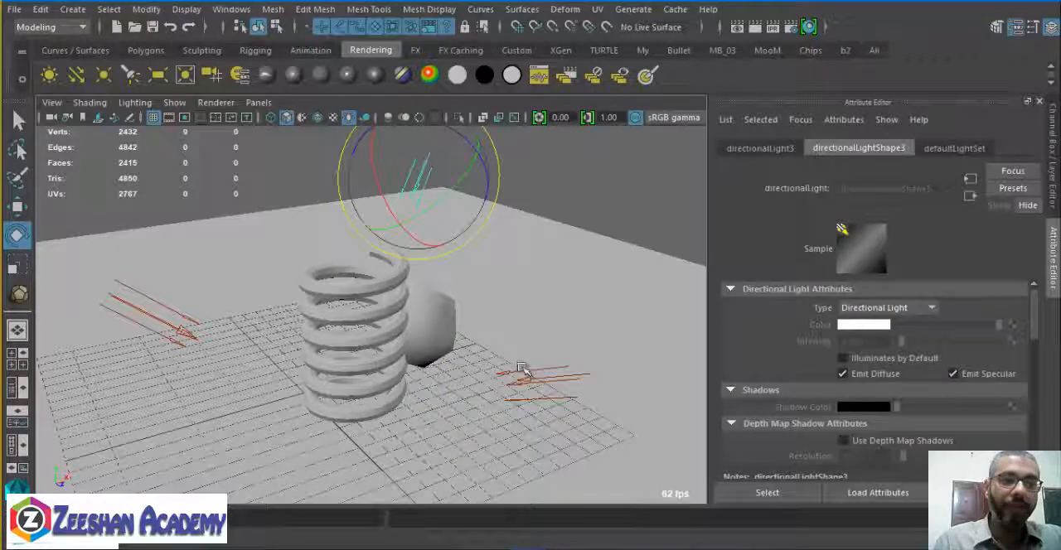
key("Delete")
left_click(552, 393)
left_click(552, 385)
key("Delete")
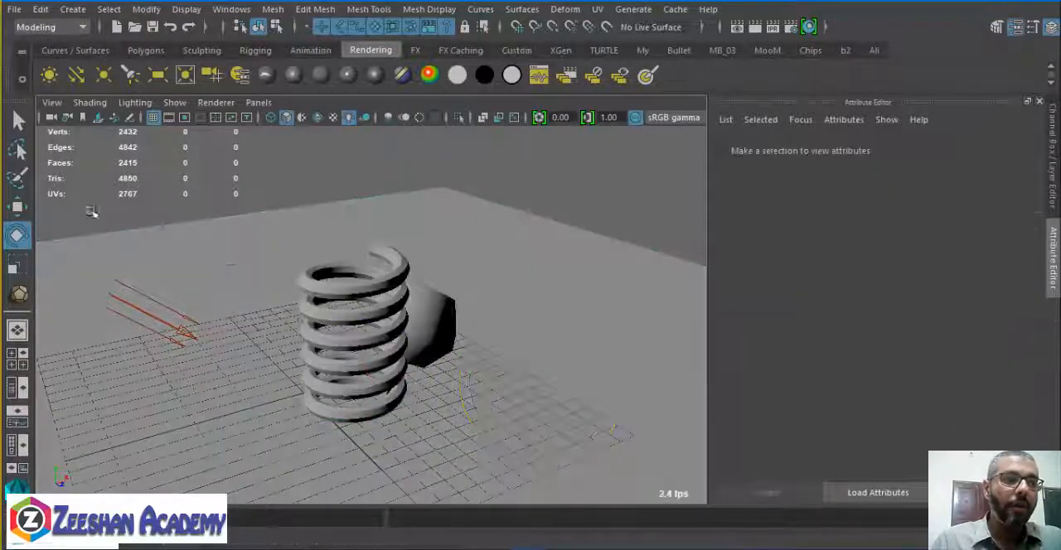
Create a point light and raise it above the floor beside the spring.
left_click(73, 9)
mouse_move(87, 95)
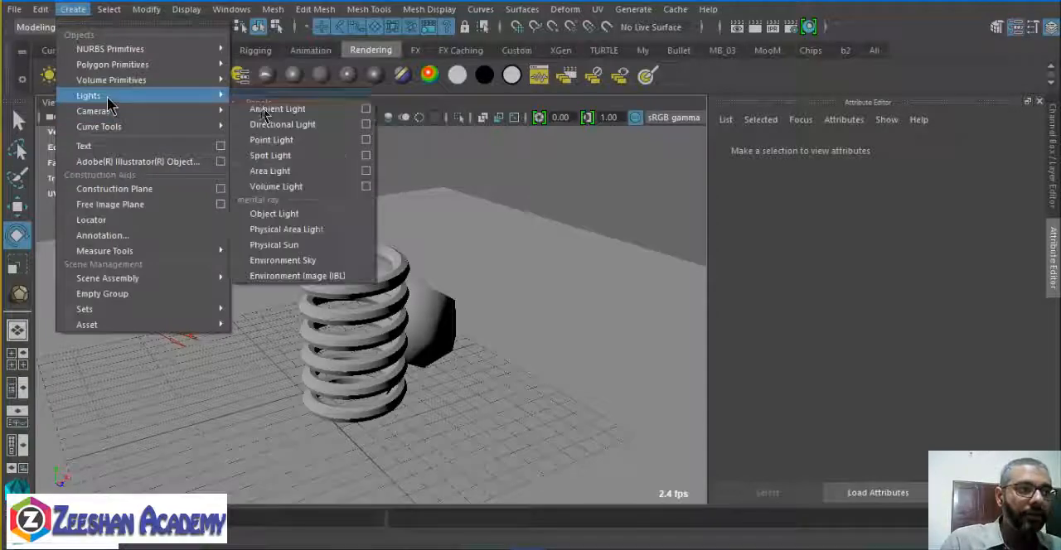
left_click(305, 141)
left_click_drag(406, 391, 505, 395, "alt")
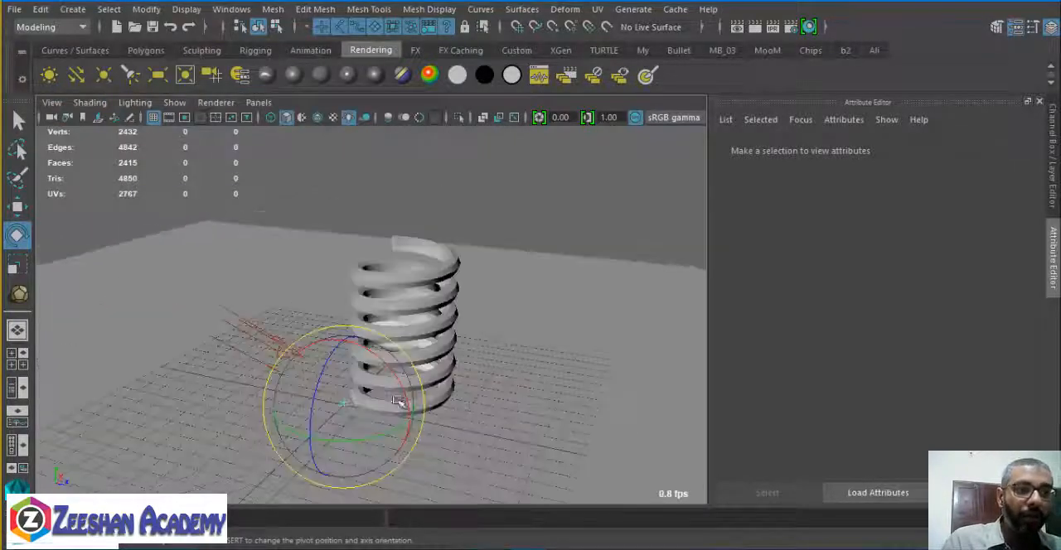
key("w")
left_click_drag(344, 335, 354, 216)
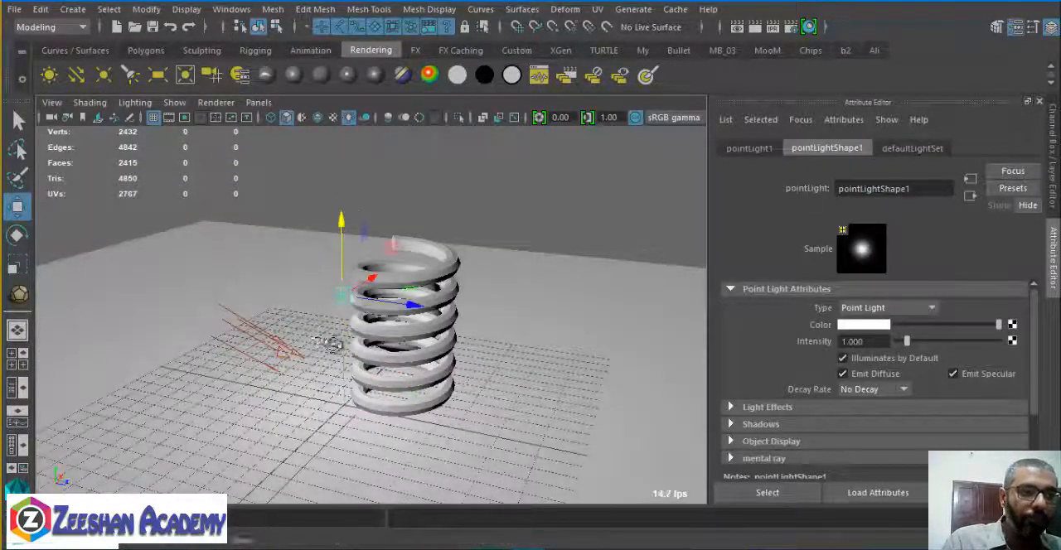
Move the point light well away from the spring and raise it to try its effect on the scene.
left_click_drag(333, 343, 416, 338, "alt")
left_click_drag(401, 236, 633, 301)
left_click_drag(627, 305, 522, 275, "alt")
left_click_drag(415, 282, 574, 378, "alt")
left_click_drag(626, 295, 665, 207)
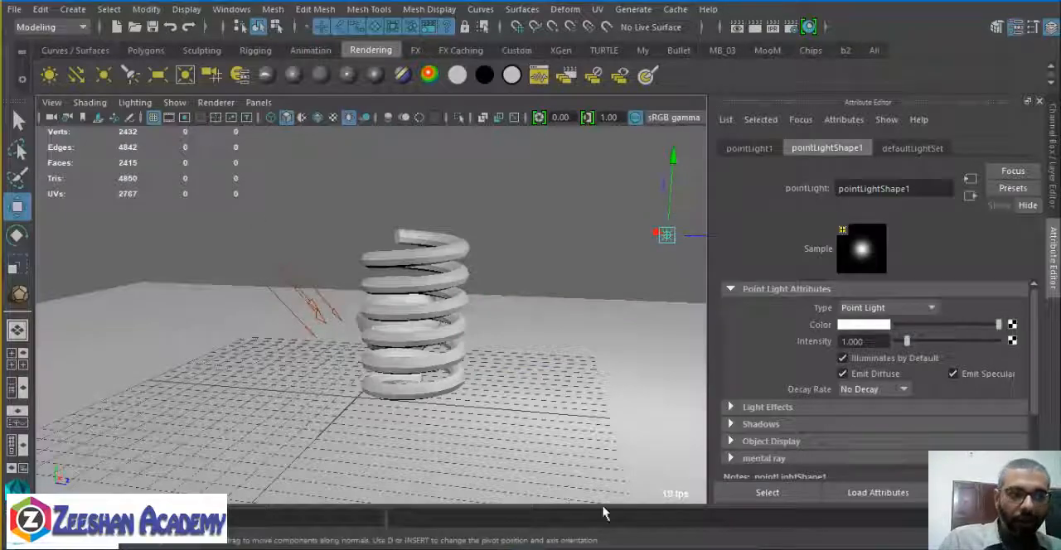
Bring the point light down low and slide it sideways to the ball.
left_click_drag(558, 165, 545, 307, "alt")
left_click_drag(555, 354, 419, 342, "alt")
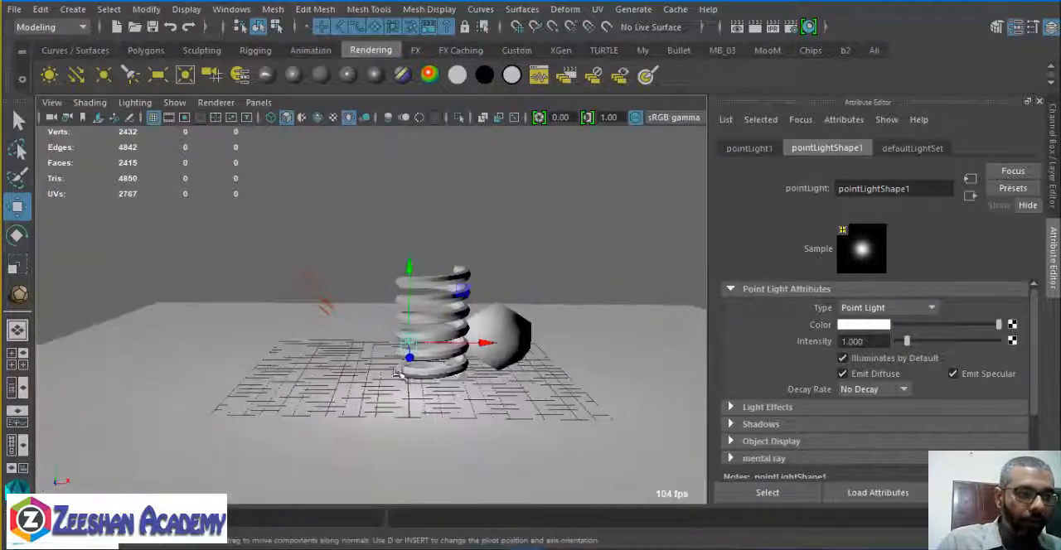
left_click_drag(485, 344, 572, 354)
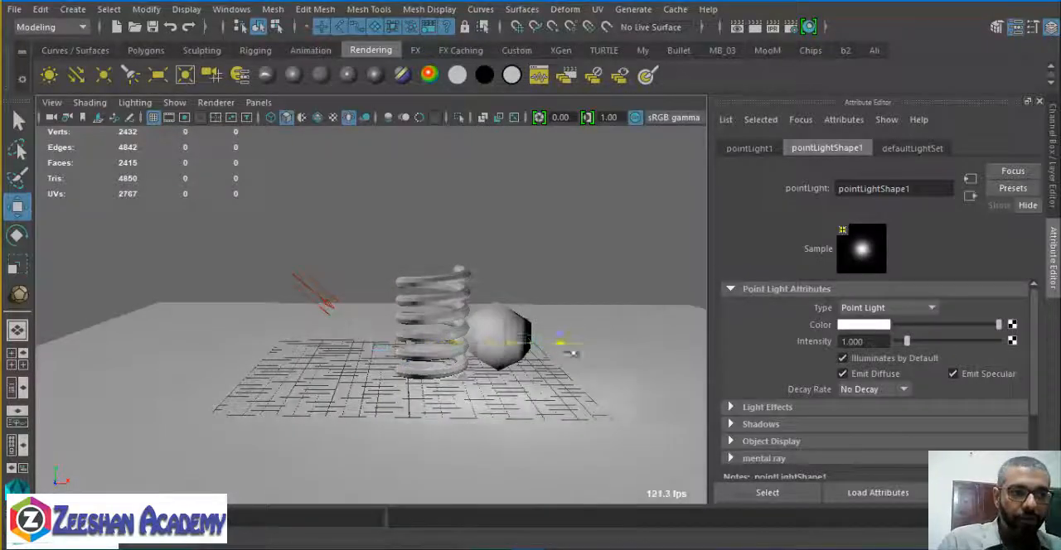
Try other viewport renderers and show the spring and ball with scene lighting.
left_click(216, 102)
left_click(257, 147)
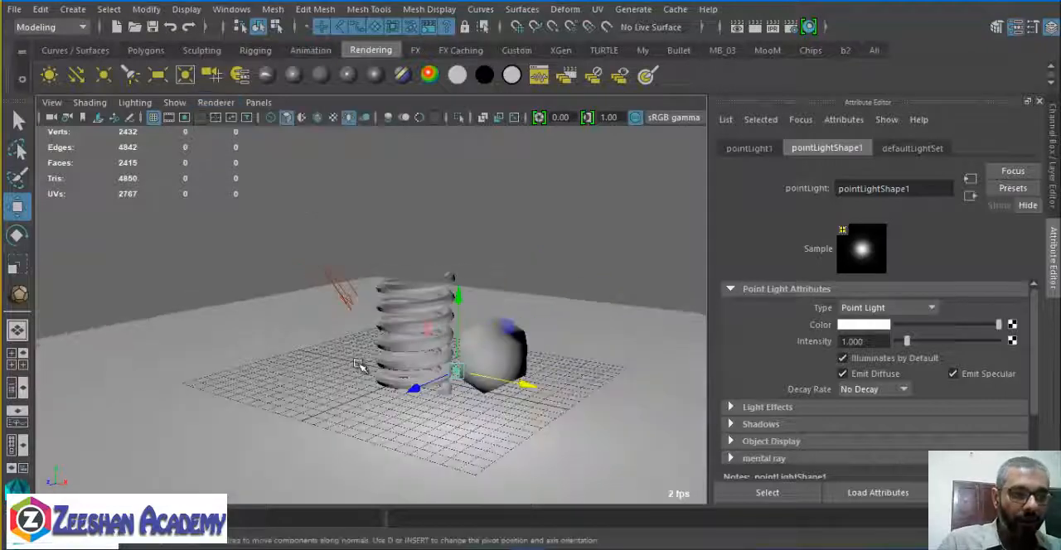
left_click(215, 102)
left_click(245, 163)
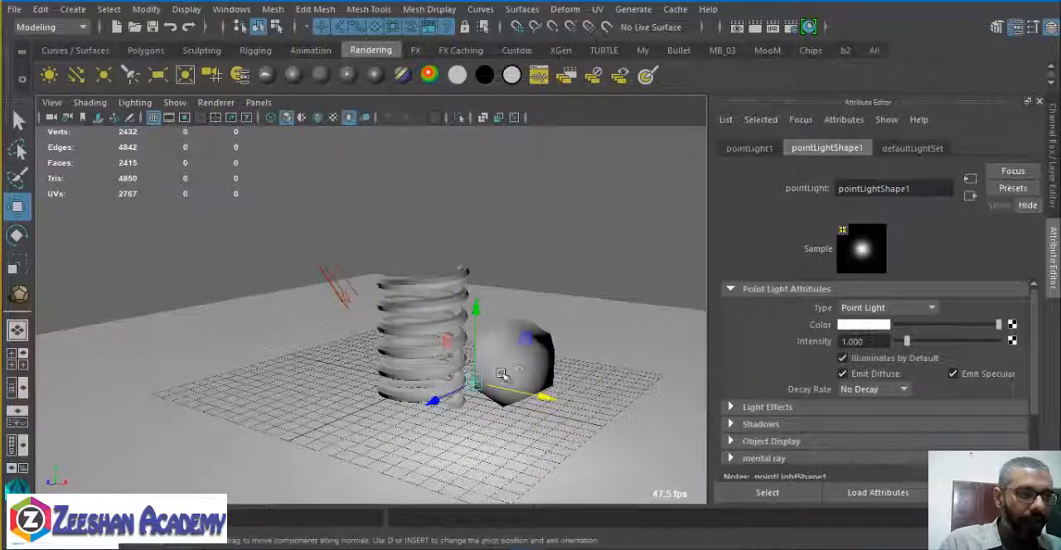
key("7")
scroll(432, 338, "up", 3)
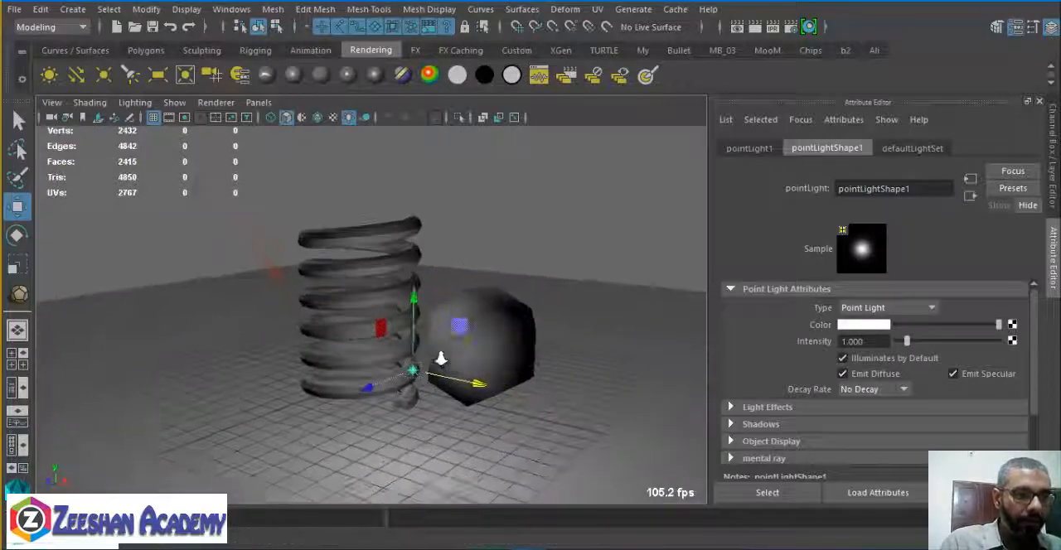
Move the point light away from the spring's base to a higher position over the ball.
left_click_drag(441, 357, 489, 368, "alt")
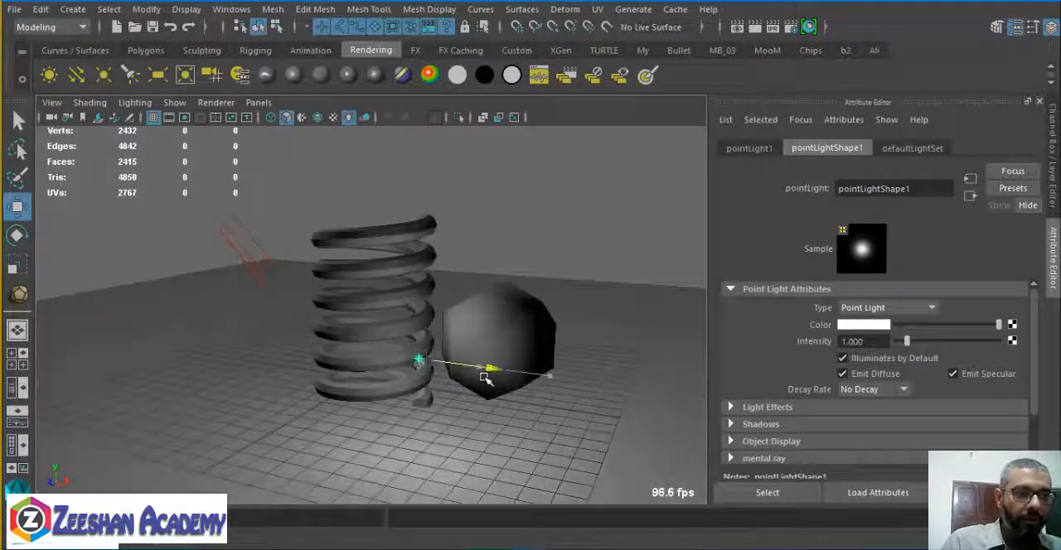
key("r")
key("w")
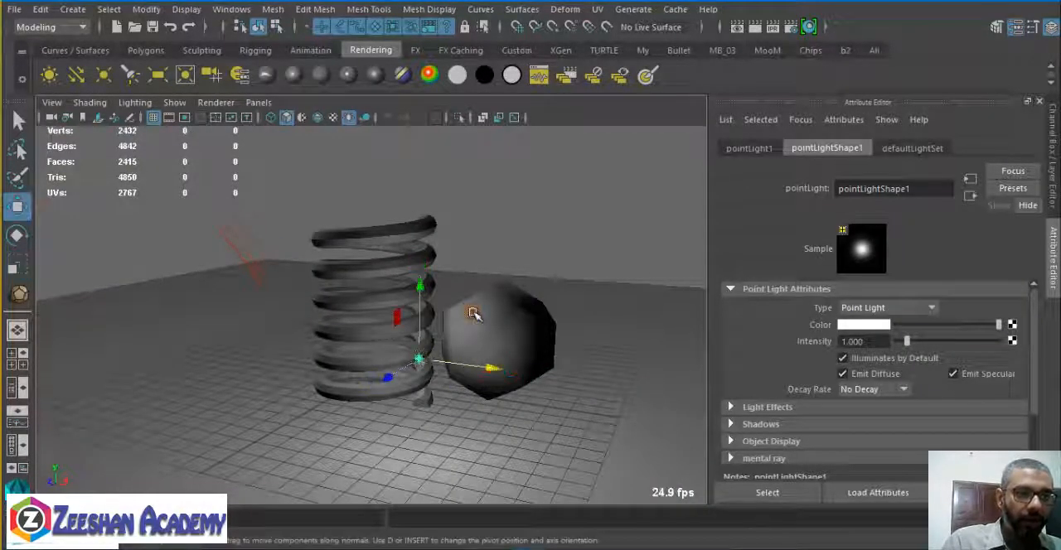
left_click_drag(472, 313, 384, 188)
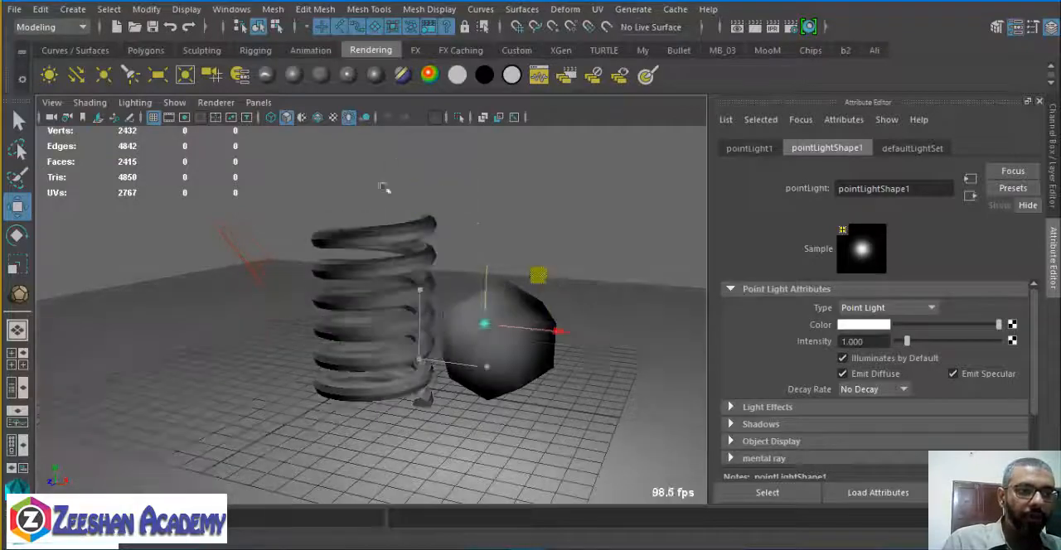
Switch the viewport renderer and move the point light away from the ball to a high, distant position.
left_click(217, 102)
left_click(278, 145)
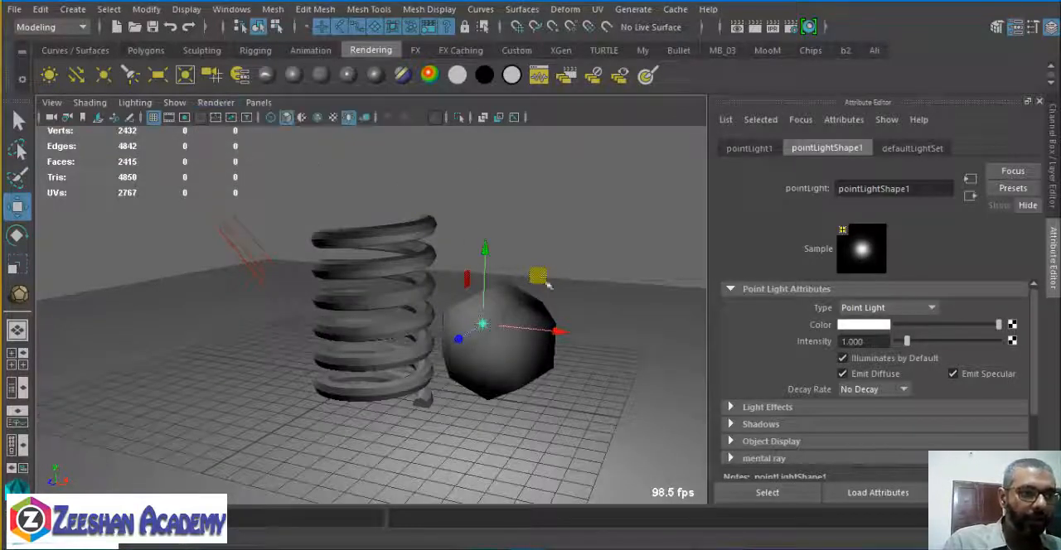
left_click_drag(540, 279, 561, 357)
middle_click_drag(561, 357, 507, 371, "alt")
left_click_drag(505, 249, 694, 94)
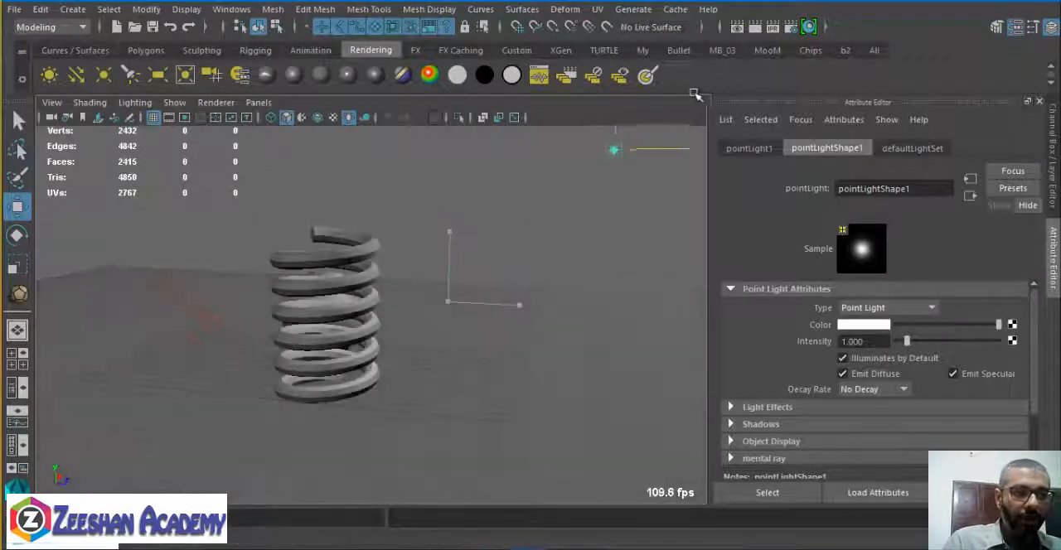
Reposition the raised point light, then duplicate it and place the copy above the floor on another side of the spring.
left_click_drag(572, 224, 520, 270, "alt")
middle_click_drag(521, 270, 331, 324, "alt")
left_click_drag(332, 324, 351, 310, "alt")
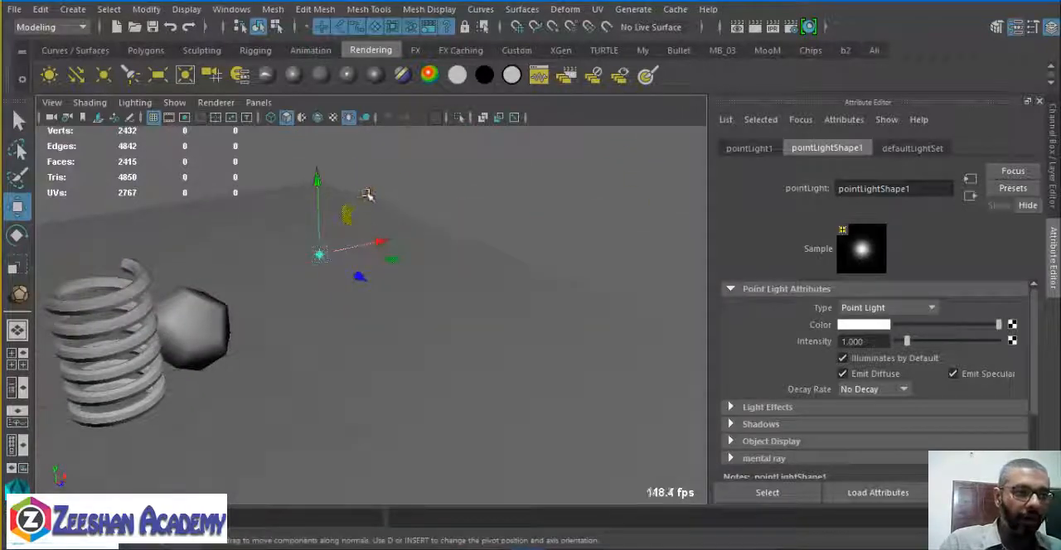
left_click_drag(367, 194, 497, 154)
left_click_drag(434, 251, 373, 308, "alt")
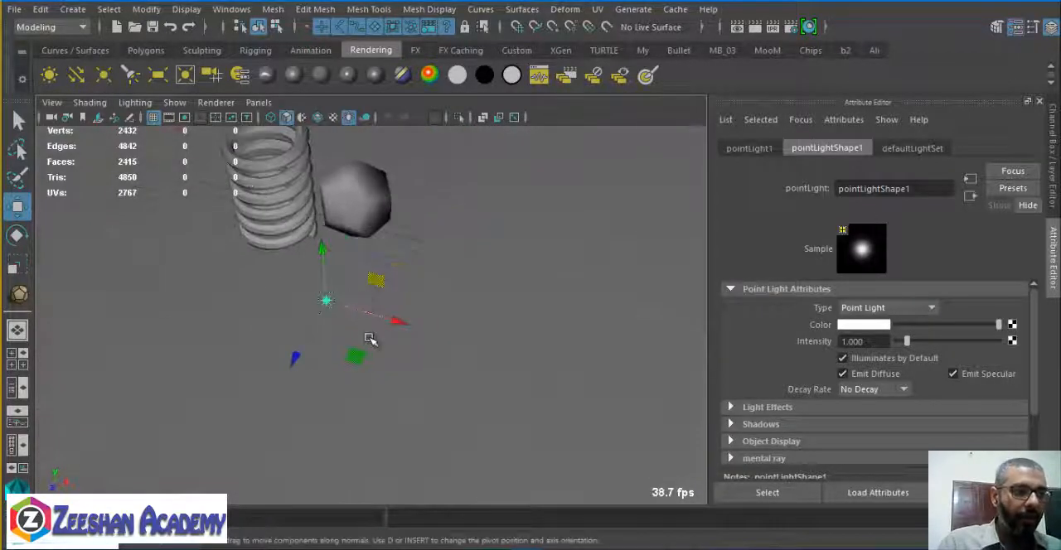
key("ctrl+d")
left_click_drag(353, 355, 569, 123)
middle_click_drag(567, 148, 481, 326, "alt")
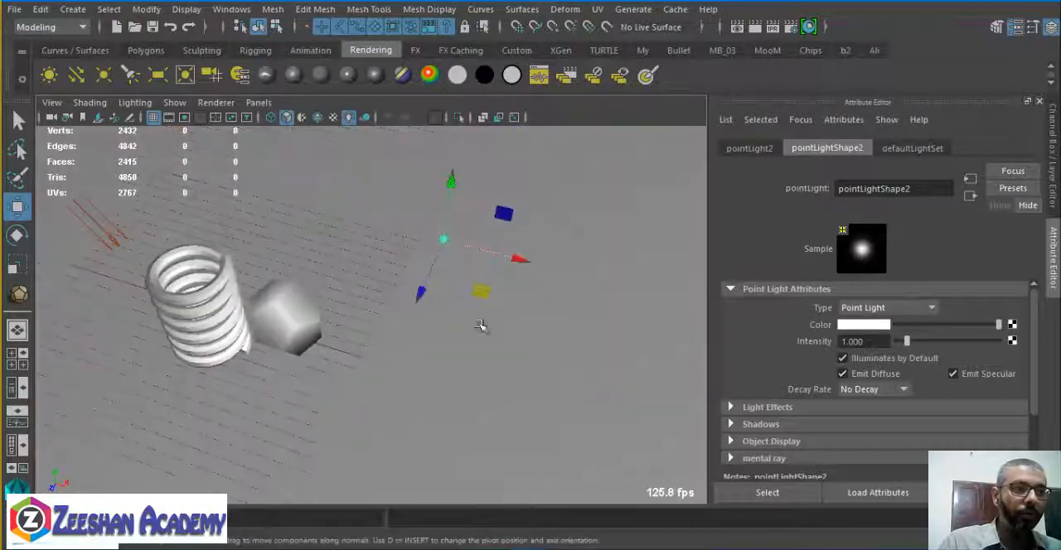
Duplicate the point light twice more and spread the copies around the spring and ball.
key("ctrl+d")
left_click_drag(484, 293, 304, 197)
left_click_drag(173, 240, 232, 250, "alt")
key("ctrl+d")
left_click_drag(305, 263, 264, 407)
Make a fifth point light by duplicating the selected one and move it close to the spring.
scroll(264, 407, "down", 5)
middle_click_drag(263, 407, 331, 291, "alt")
left_click_drag(332, 292, 430, 279, "alt")
key("ctrl+d")
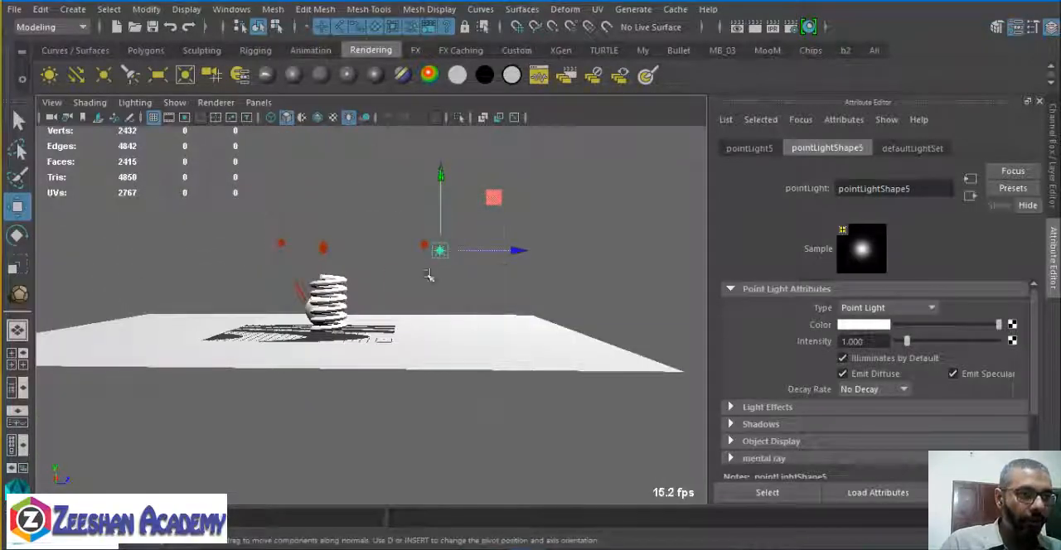
left_click_drag(489, 204, 447, 199)
left_click_drag(447, 199, 531, 252, "alt")
left_click(576, 214)
left_click(330, 293)
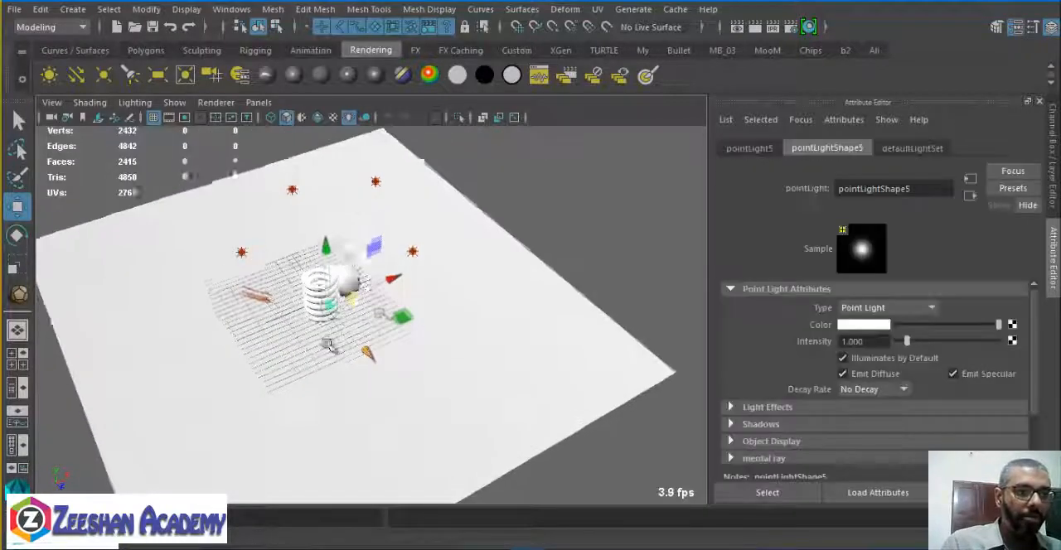
Lower the fifth point light to near the floor beside the base of the spring.
left_click_drag(401, 316, 364, 355)
left_click_drag(365, 354, 457, 301, "alt")
left_click_drag(305, 233, 409, 308)
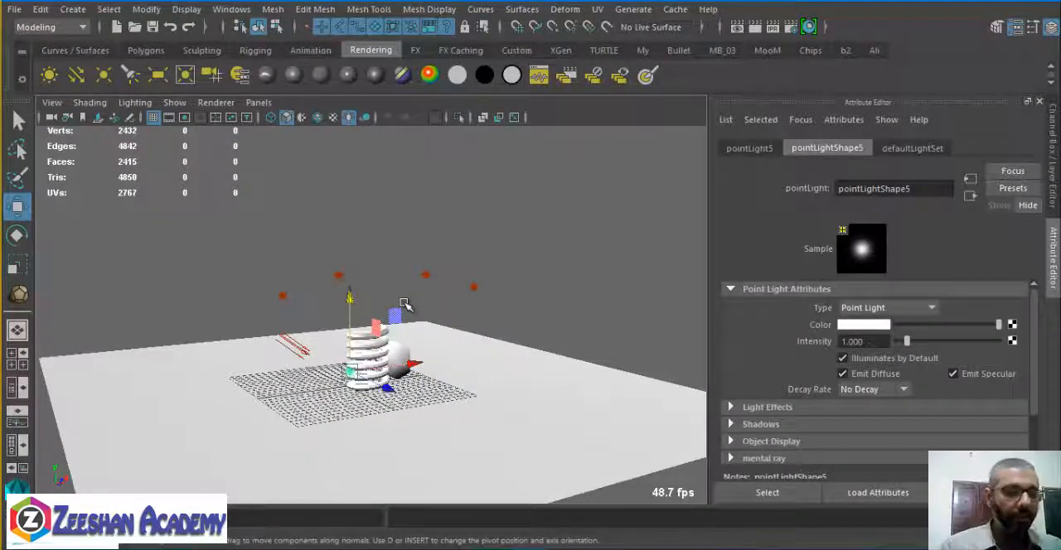
left_click_drag(404, 305, 472, 295, "alt")
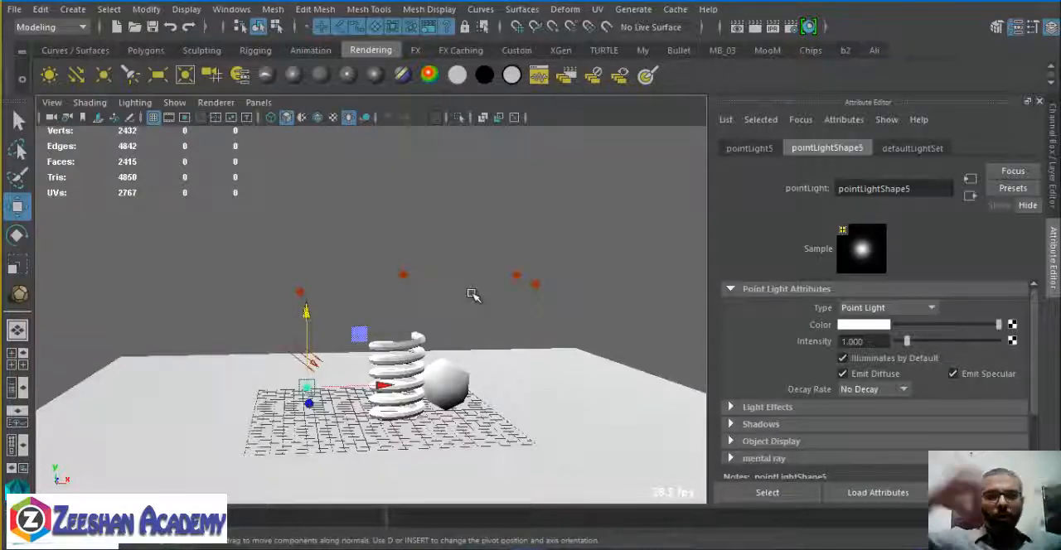
left_click_drag(464, 291, 533, 299, "alt")
Select pointLight1 and raise it higher above the ball.
left_click(605, 264)
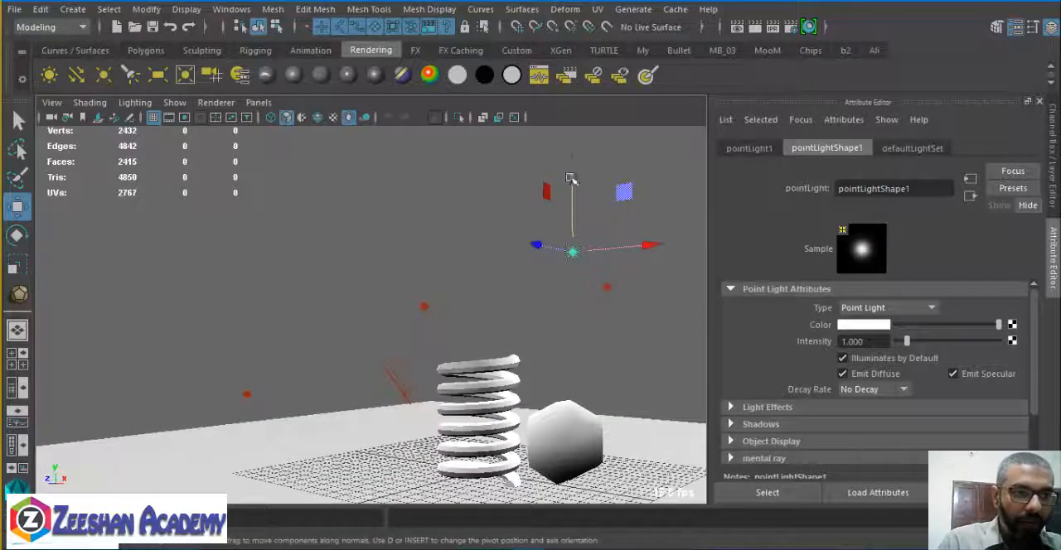
left_click_drag(549, 242, 730, 219, "alt")
left_click_drag(556, 210, 661, 173)
mouse_move(572, 356)
left_mouse_down("alt")
mouse_move(481, 331)
mouse_move(558, 343)
left_mouse_up("alt")
Select pointLight2 and adjust its position above the spring.
left_click(538, 291)
left_click_drag(541, 297, 291, 306, "alt")
mouse_move(370, 238)
left_mouse_down()
mouse_move(372, 360)
mouse_move(410, 367)
mouse_move(507, 218)
mouse_move(567, 191)
mouse_move(509, 363)
left_mouse_up()
left_click_drag(527, 195, 590, 217)
left_click_drag(628, 319, 502, 281, "alt")
left_click_drag(390, 226, 647, 315, "alt")
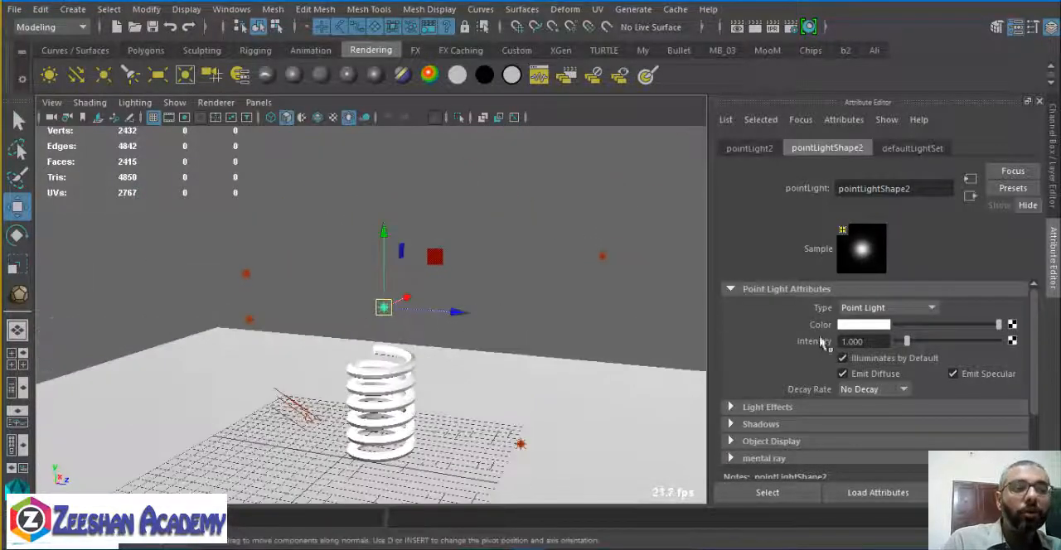
Render a close view of the spring and ball lit by the five point lights, then close the render.
left_click_drag(393, 320, 481, 324, "alt")
right_click_drag(481, 323, 513, 299, "alt")
middle_click_drag(513, 322, 525, 370, "alt")
left_click(754, 28)
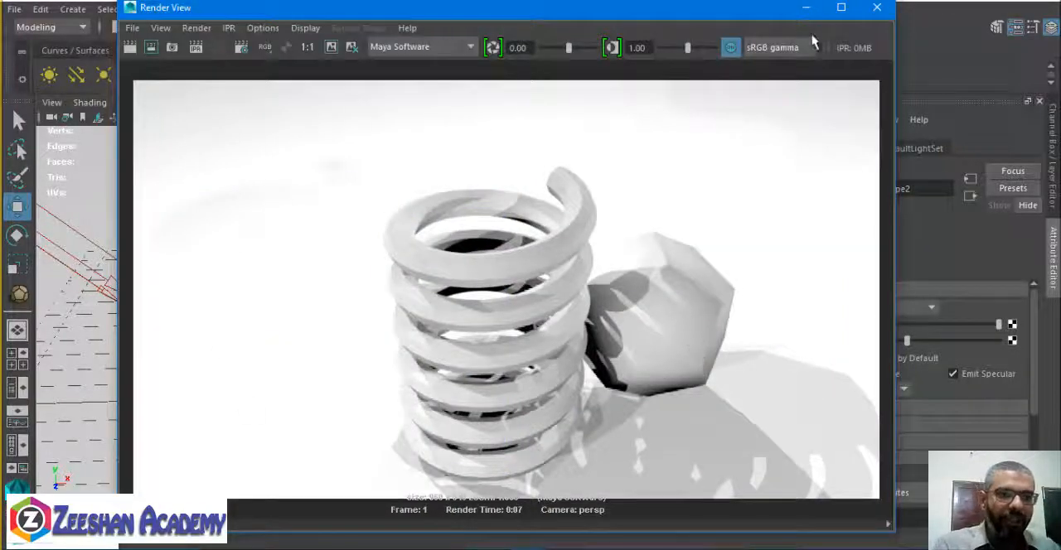
left_click(876, 8)
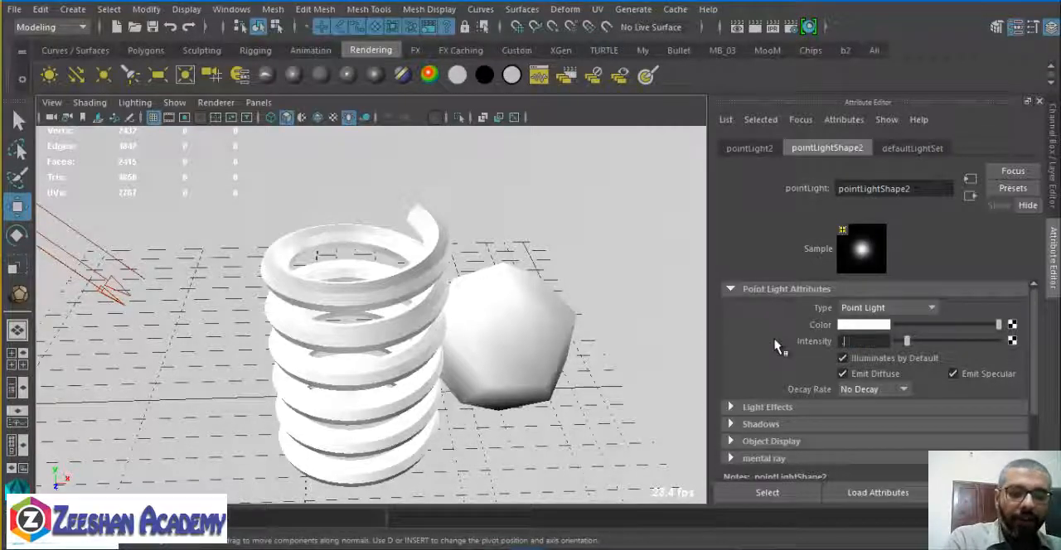
Set the intensity of pointLight2 to 0.4 and turn off its ray trace shadows.
type("0.4")
key("Return")
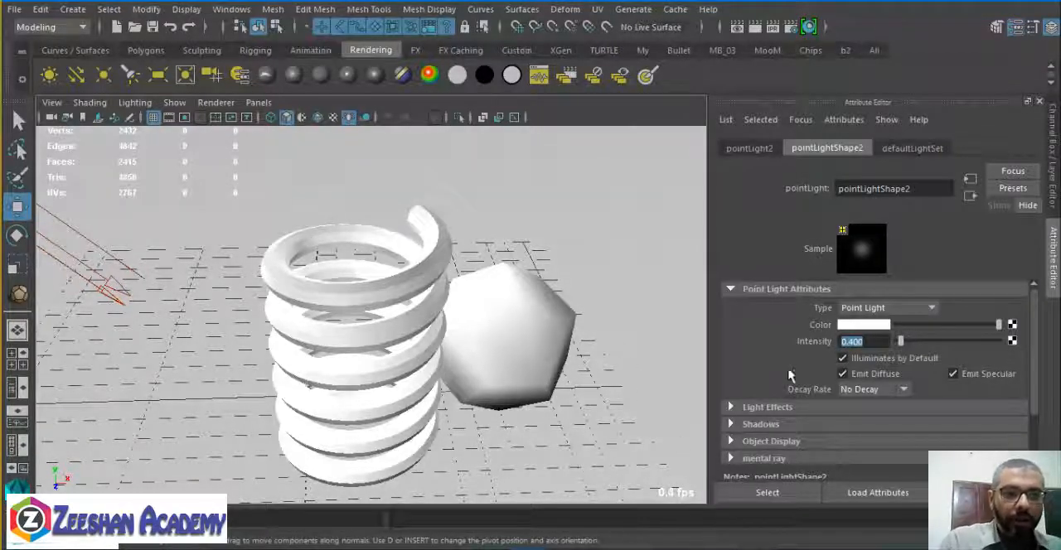
scroll(837, 381, "down", 2)
left_click(802, 368)
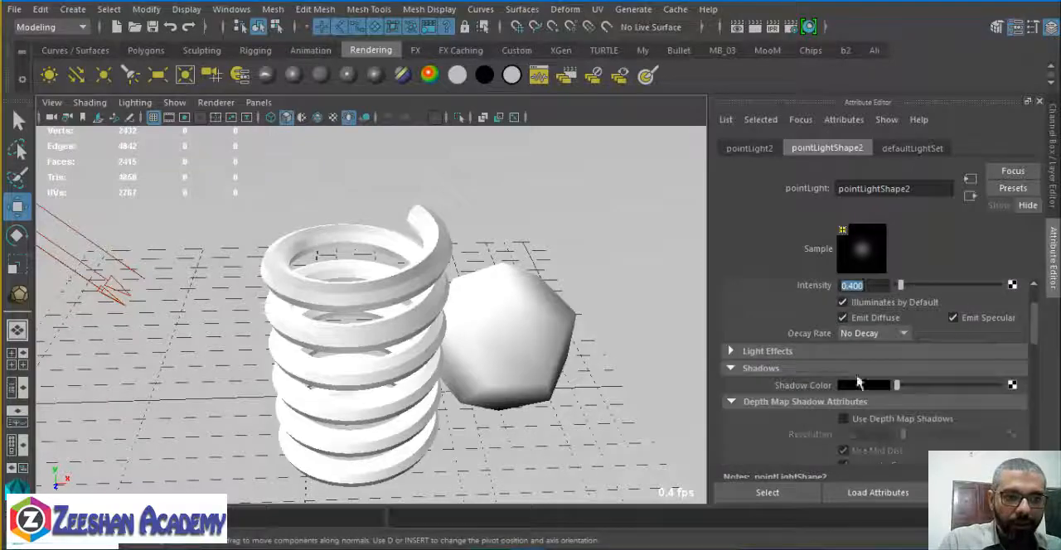
scroll(854, 397, "down", 5)
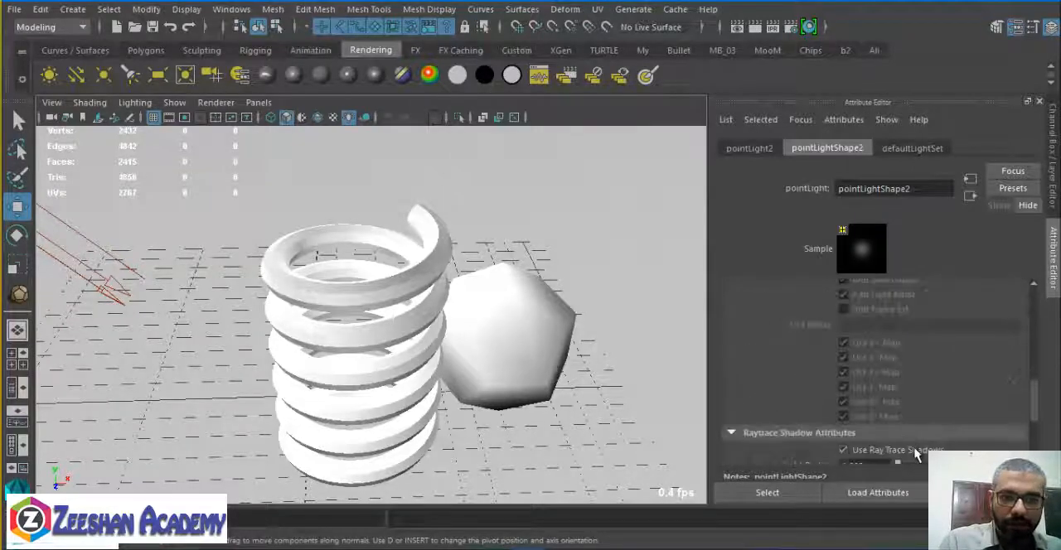
left_click(916, 454)
Select pointLight1 in the viewport and set its intensity to 0.4.
middle_click_drag(565, 353, 527, 392, "alt")
right_click_drag(526, 391, 257, 332, "alt")
left_click_drag(257, 333, 493, 279, "alt")
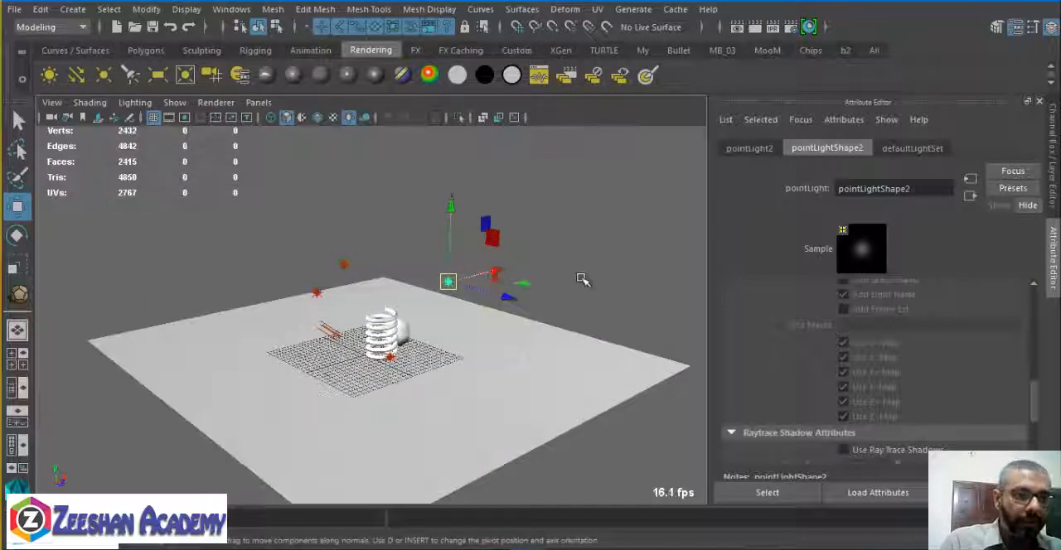
key("q")
left_click(641, 304)
left_click_drag(374, 270, 399, 261, "alt")
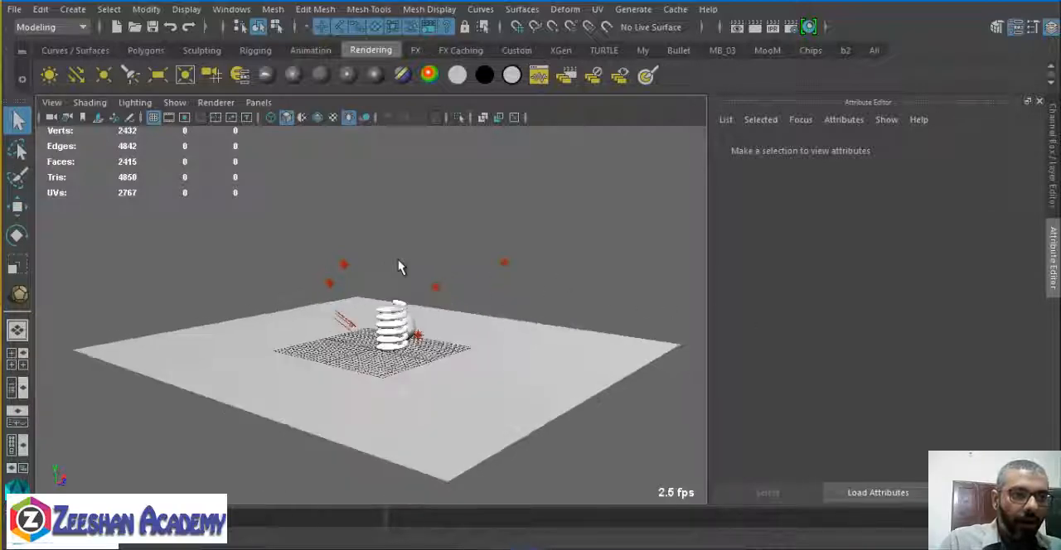
right_click_drag(343, 256, 482, 280, "alt")
left_click(621, 218)
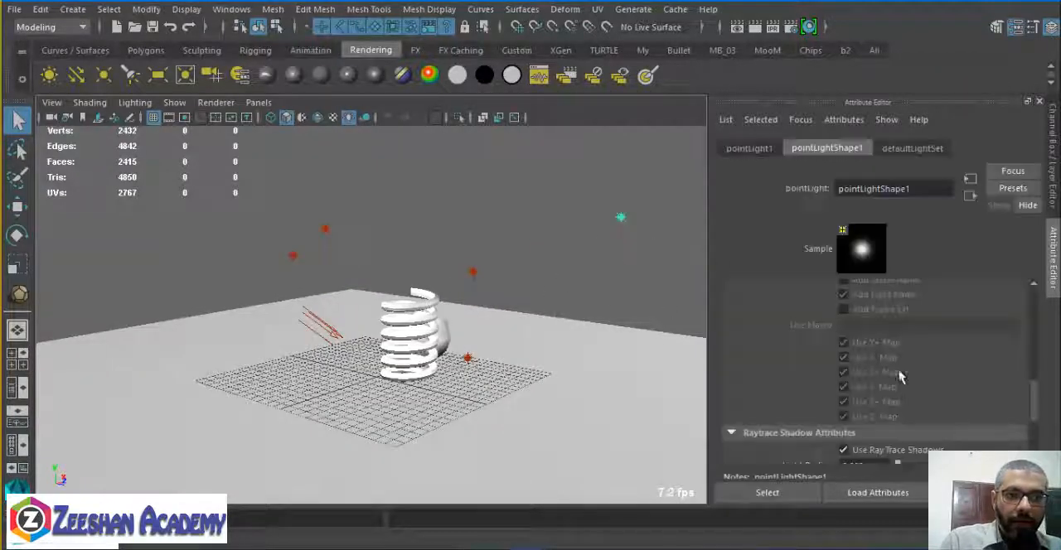
scroll(892, 390, "up", 8)
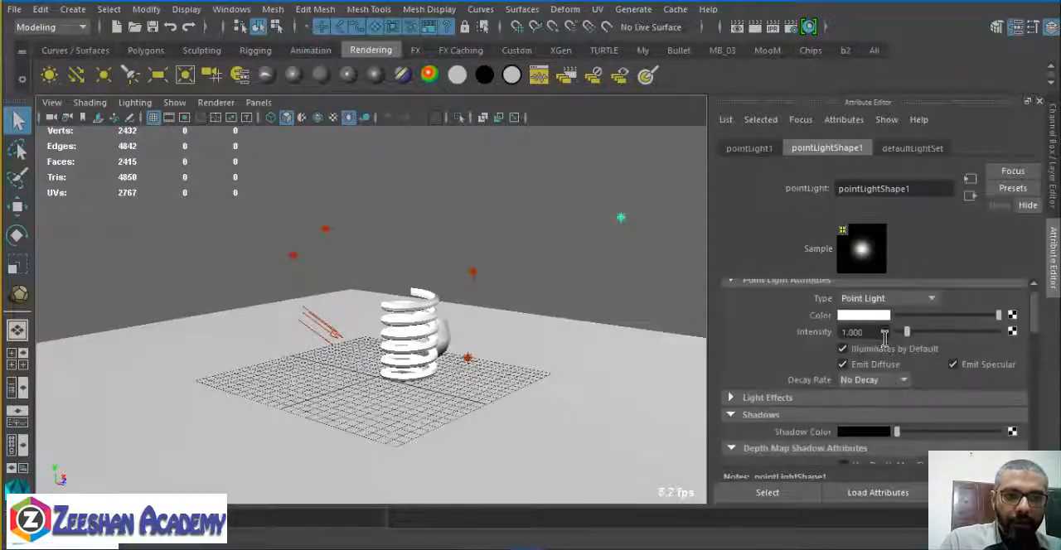
left_click(870, 333)
key("Return")
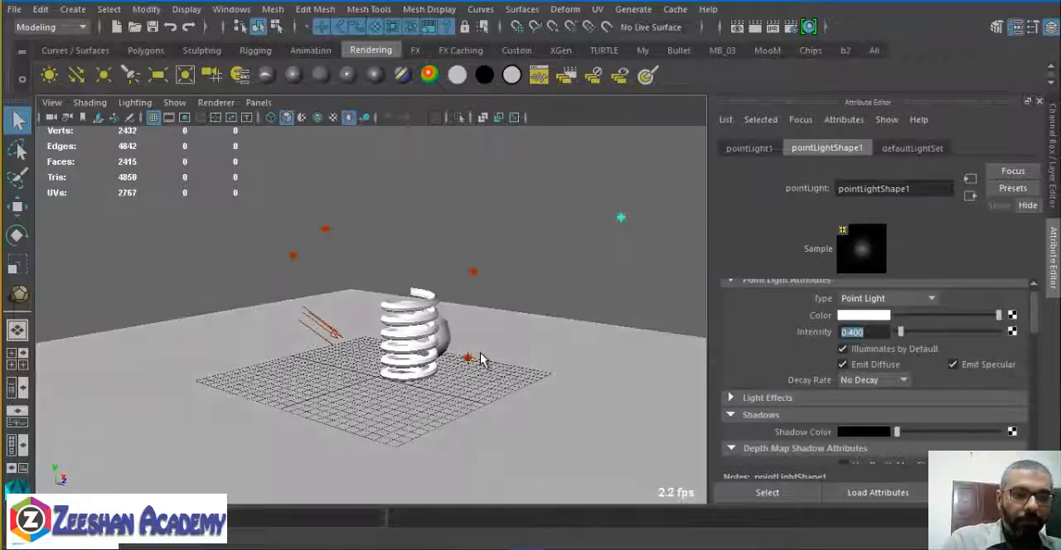
Set the intensity of pointLight3 to 0.4 and collapse its depth map shadow settings.
left_click(358, 234)
left_click(324, 229)
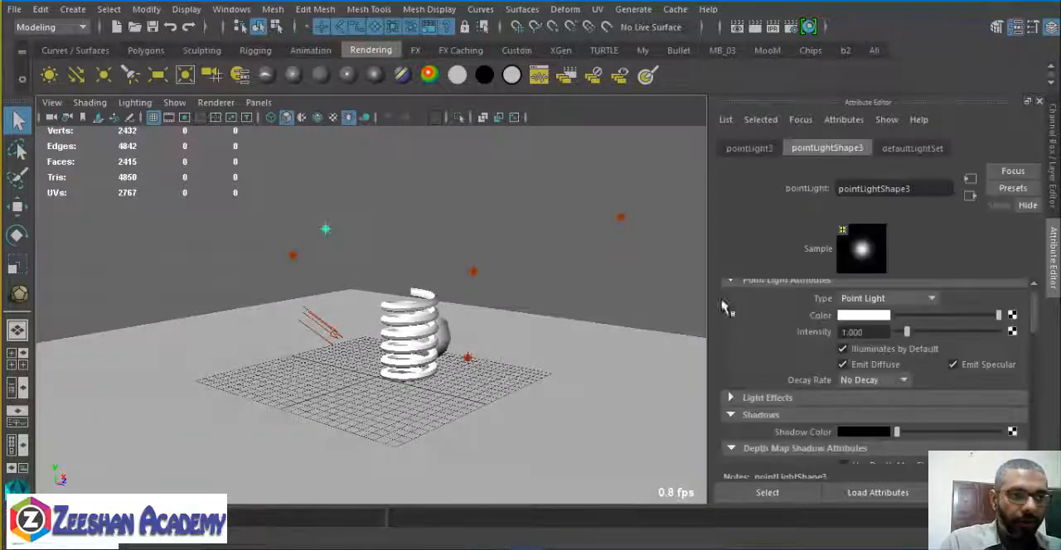
type("3")
key("Return")
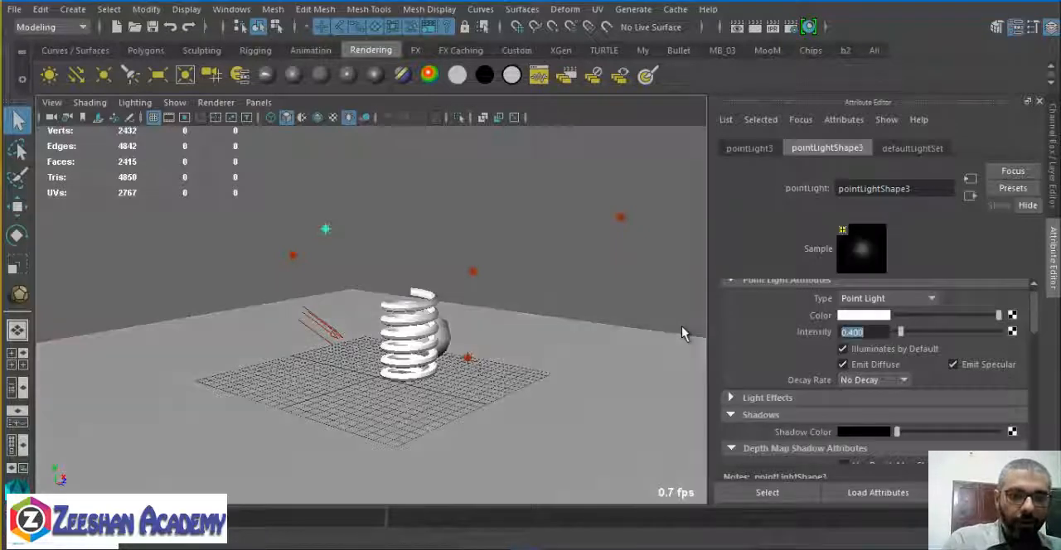
scroll(862, 406, "down", 2)
left_click(764, 357)
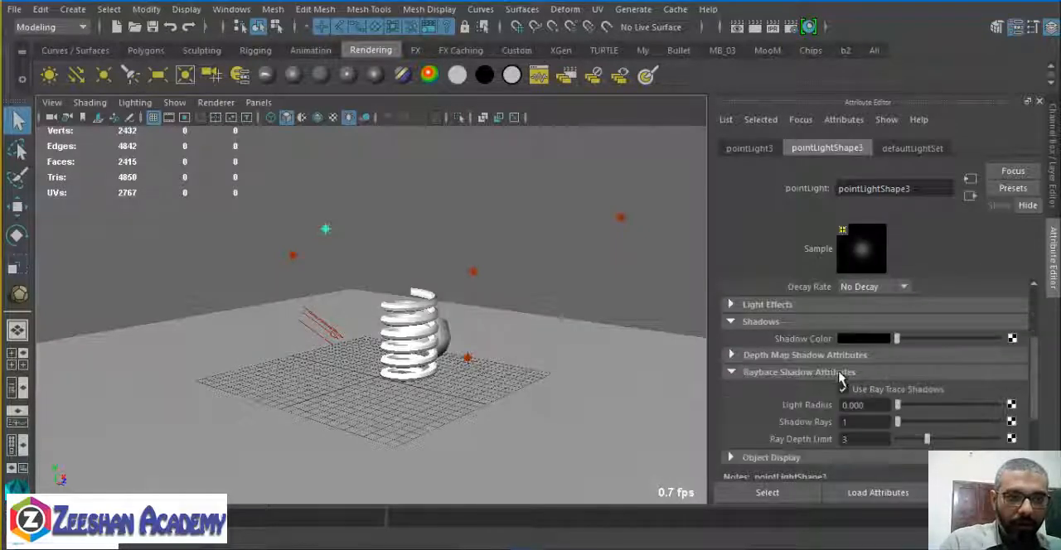
Select pointLight4 and set its intensity to 0.4.
left_click(293, 255)
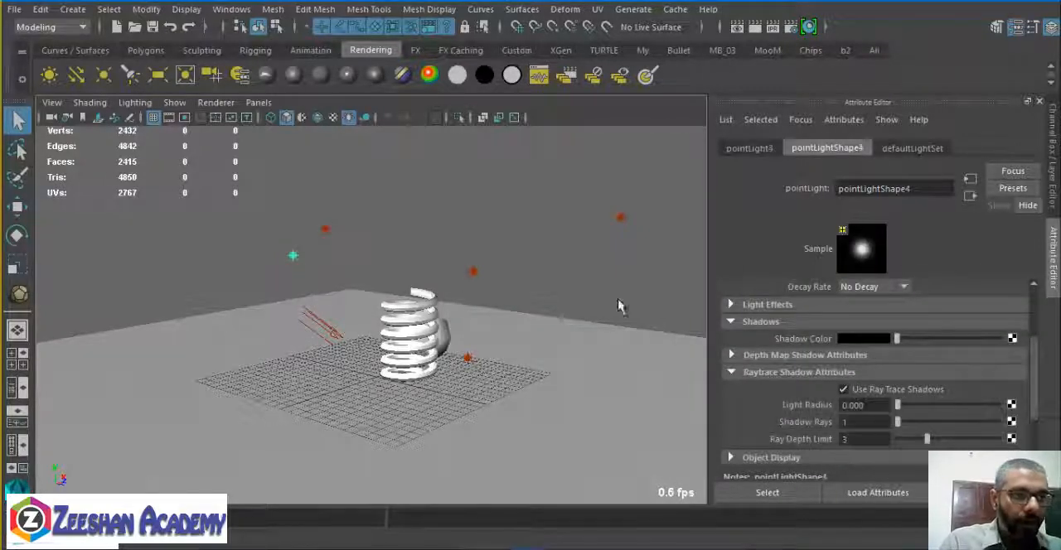
scroll(891, 381, "up", 2)
left_click(863, 341)
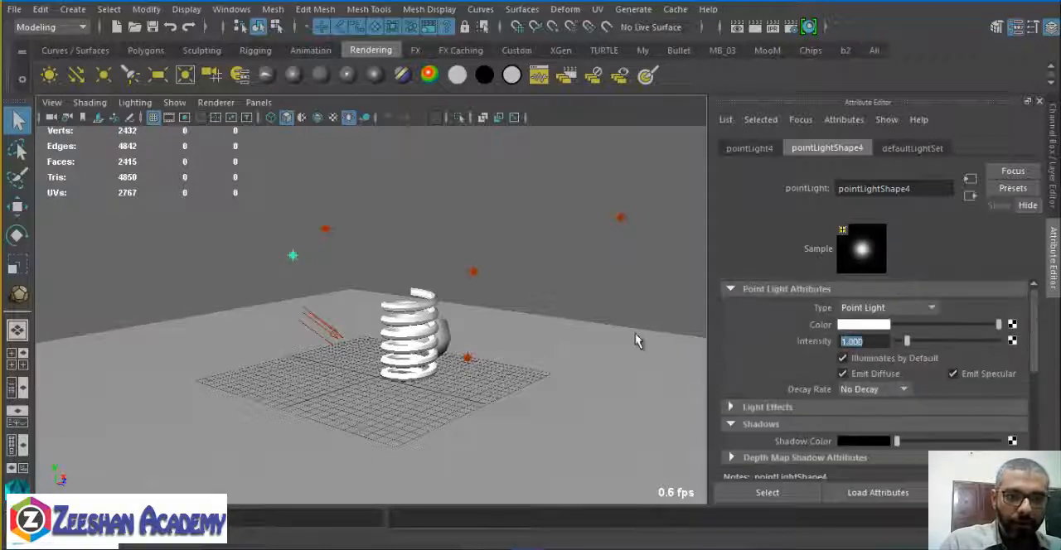
type(".4")
key("Return")
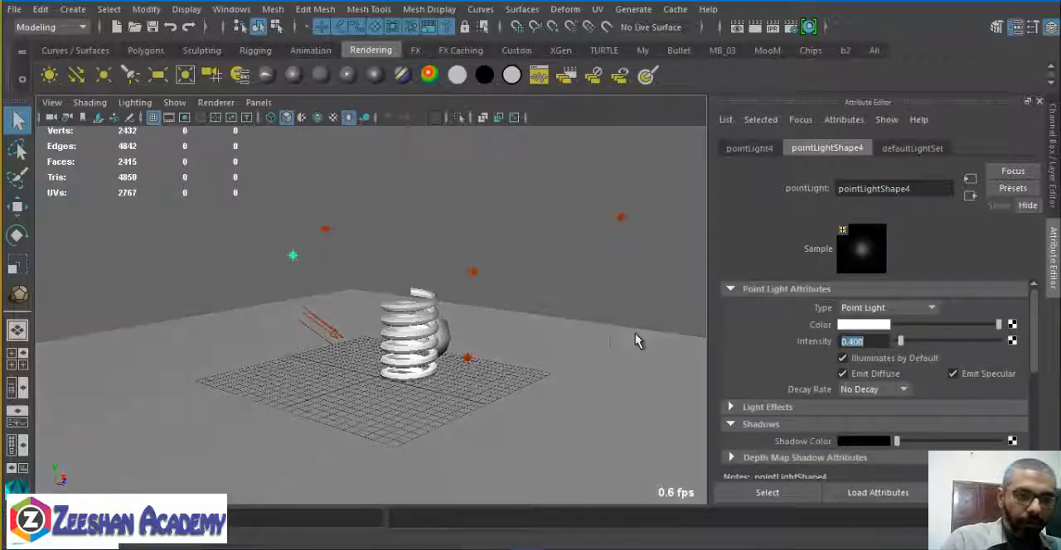
Set the intensity of pointLight5 beside the ball to 0.4 and turn off its ray trace shadows.
left_click(466, 357)
left_click(862, 341)
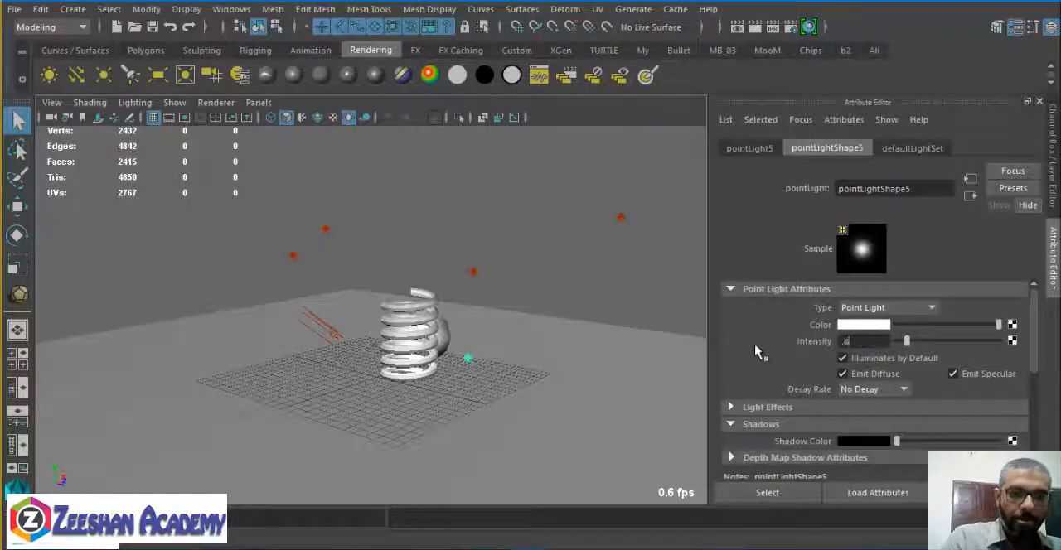
type(".4")
key("Return")
left_click(842, 470)
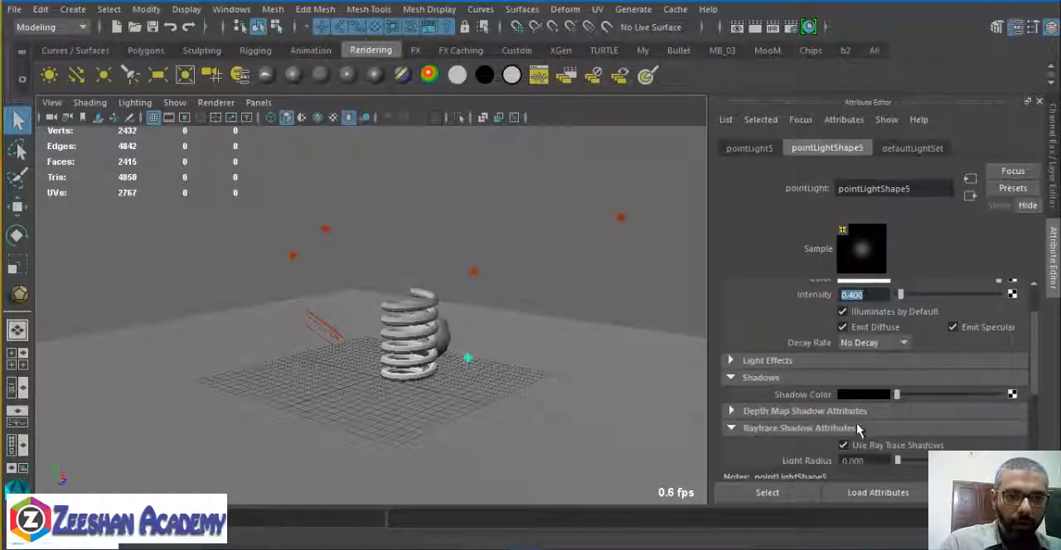
left_click(870, 445)
Render a close view from above with the ball behind the spring to check the dimmed lights, then close the render.
left_click_drag(452, 420, 315, 426, "alt")
right_click_drag(315, 426, 391, 412, "alt")
middle_click_drag(390, 412, 513, 358, "alt")
right_click_drag(448, 396, 511, 420, "alt")
left_click_drag(512, 419, 424, 472, "alt")
middle_click_drag(447, 415, 590, 332, "alt")
left_click_drag(486, 401, 490, 455, "alt")
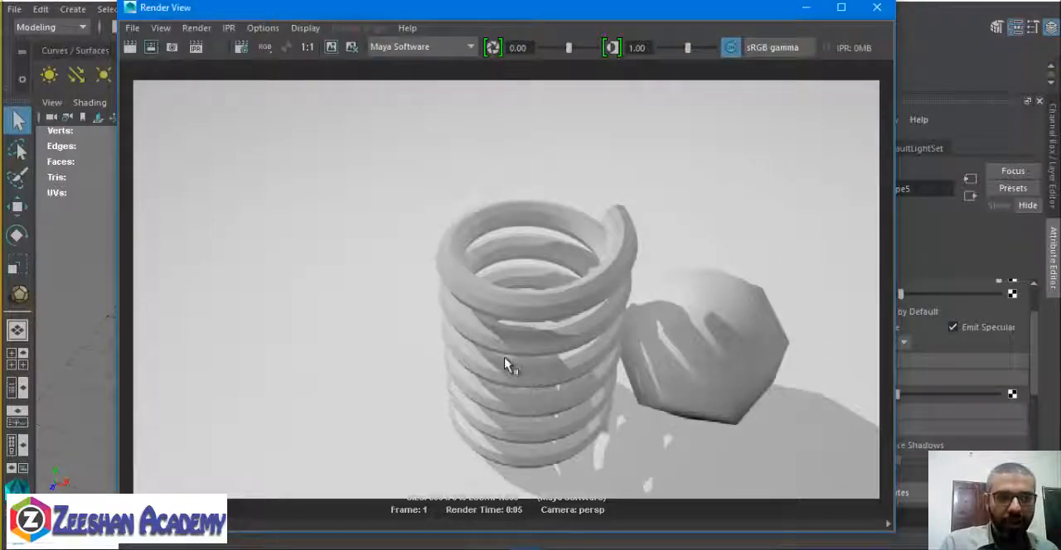
left_click(877, 8)
Render the scene from the opposite side with the ball in front of the spring, then close the render.
left_click_drag(569, 272, 357, 348, "alt")
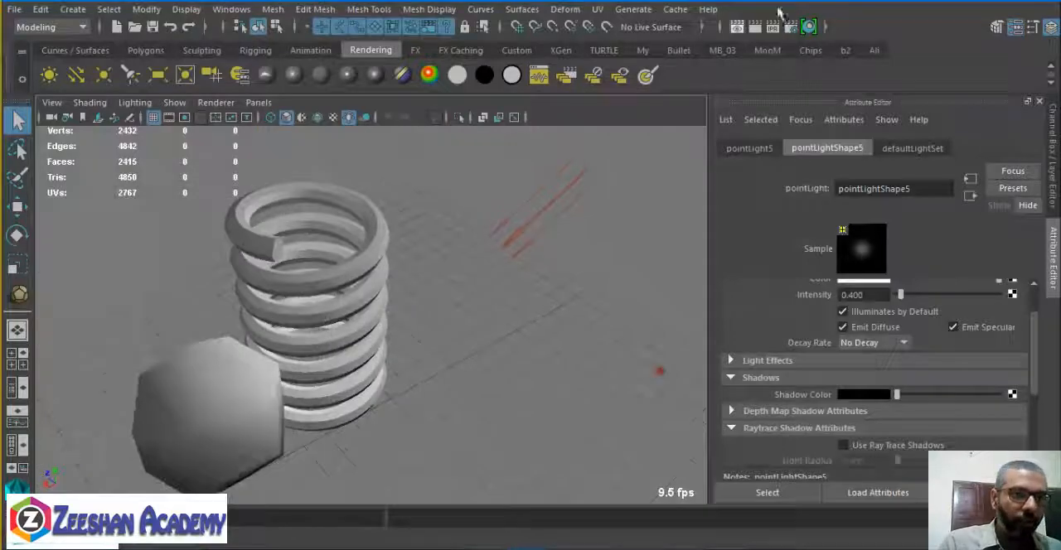
left_click(755, 27)
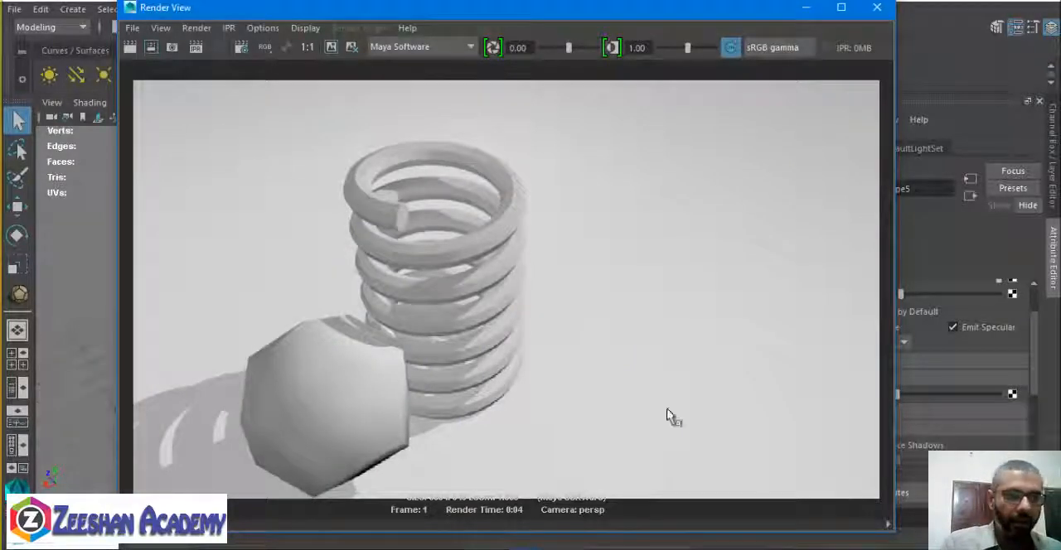
left_click(879, 12)
Render a wider view with the spring in front of the ball and the floor's far edge included.
middle_click_drag(327, 310, 561, 448, "alt")
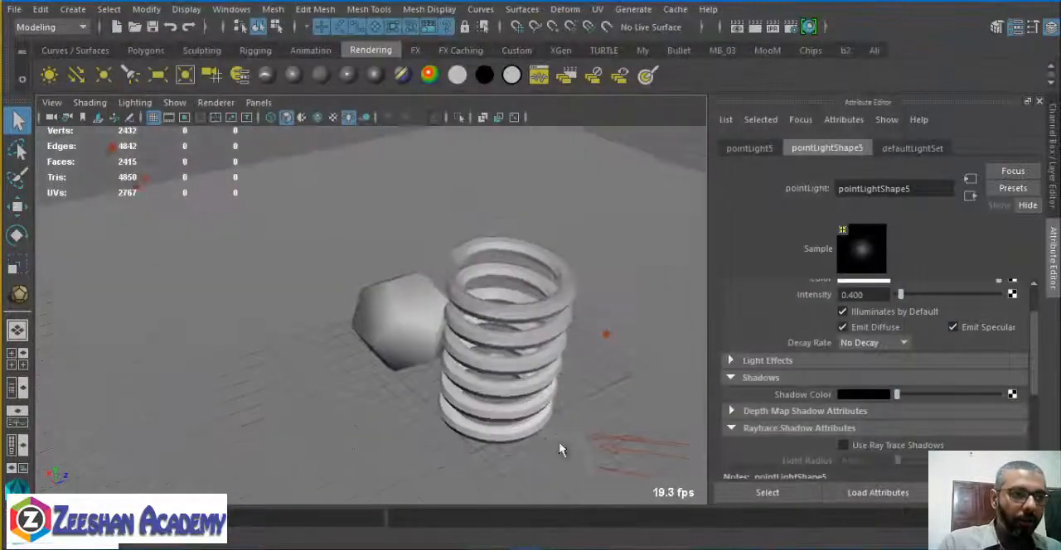
left_click_drag(561, 447, 454, 398, "alt")
left_click(756, 27)
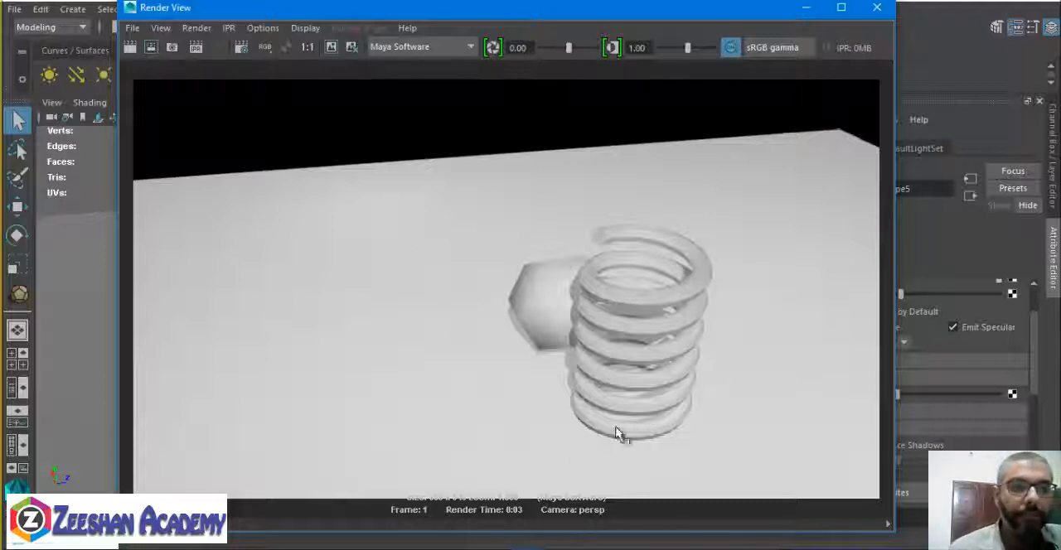
left_click(613, 548)
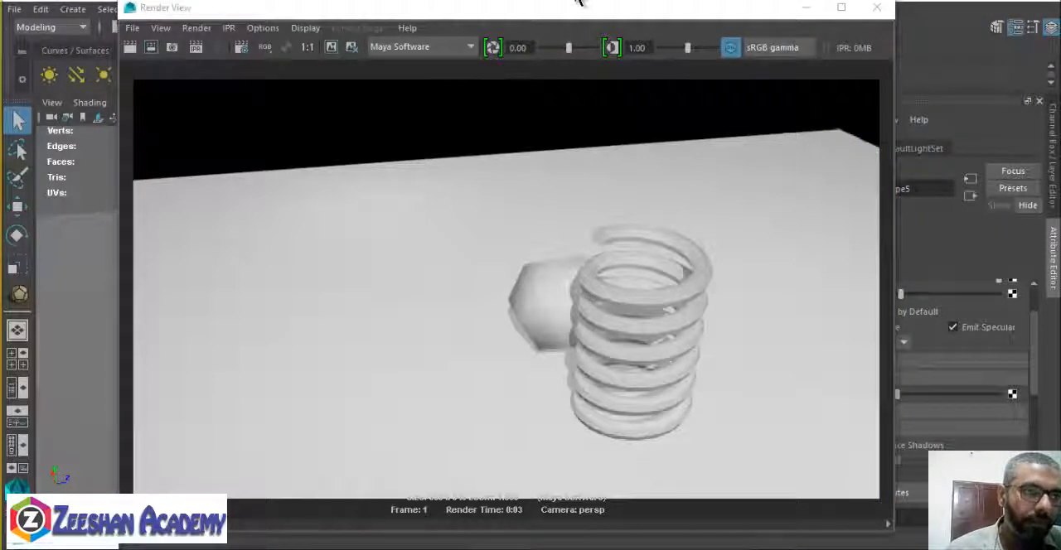
Minimize the finished render and switch the renderer from Maya Software to mental ray in the render settings.
left_click_drag(581, 8, 614, 1)
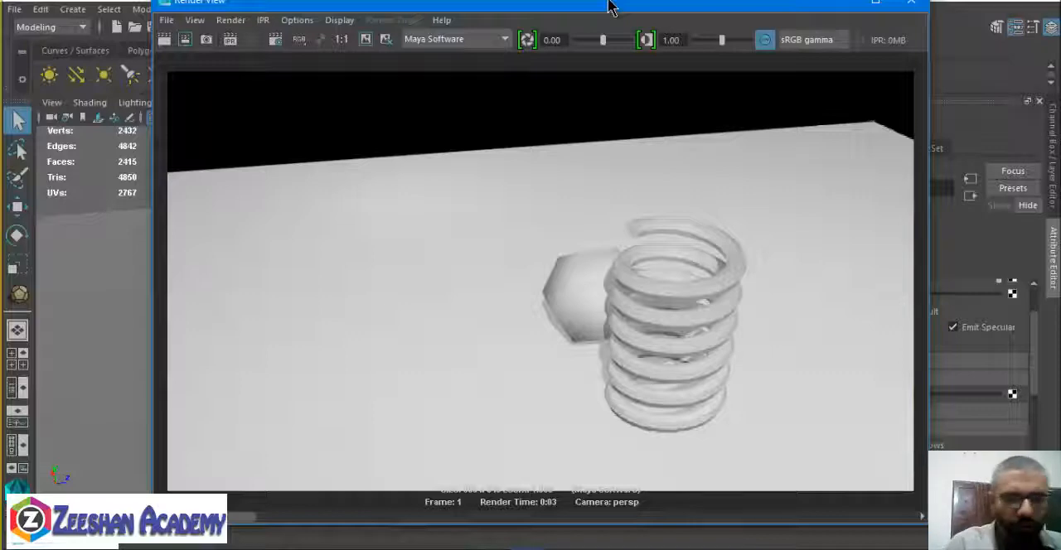
left_click(845, 5)
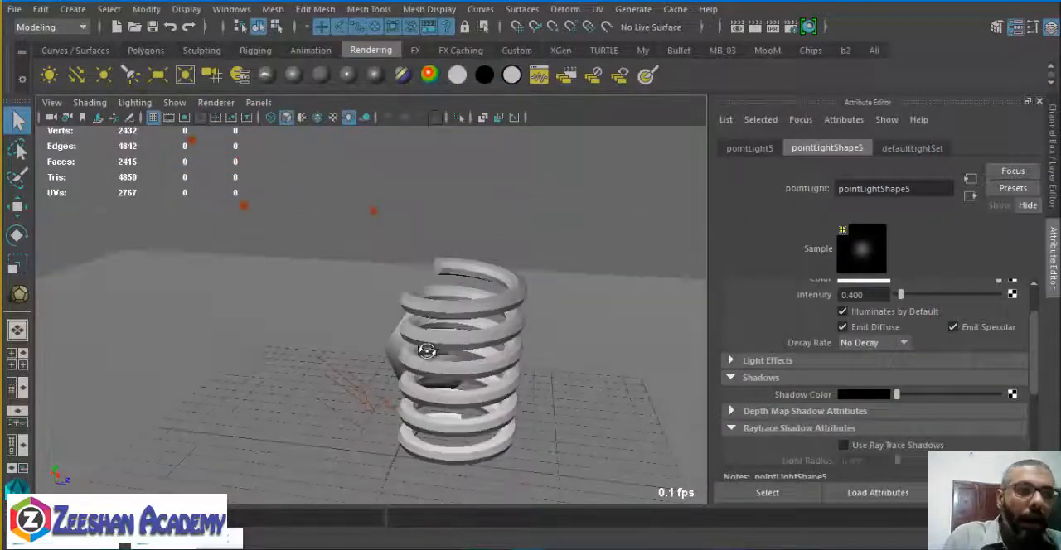
left_click_drag(427, 351, 533, 363, "alt")
scroll(500, 370, "up", 5)
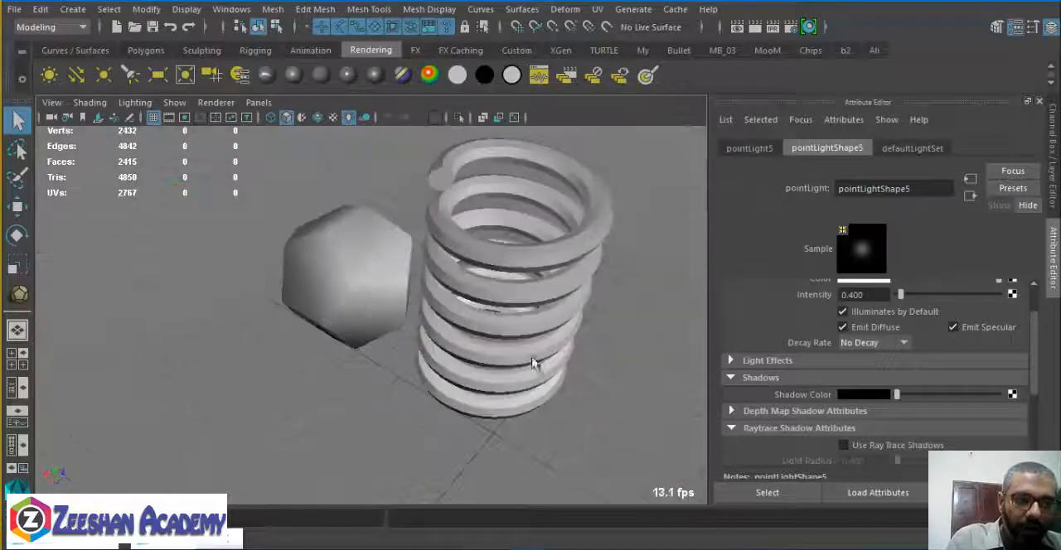
left_click(790, 26)
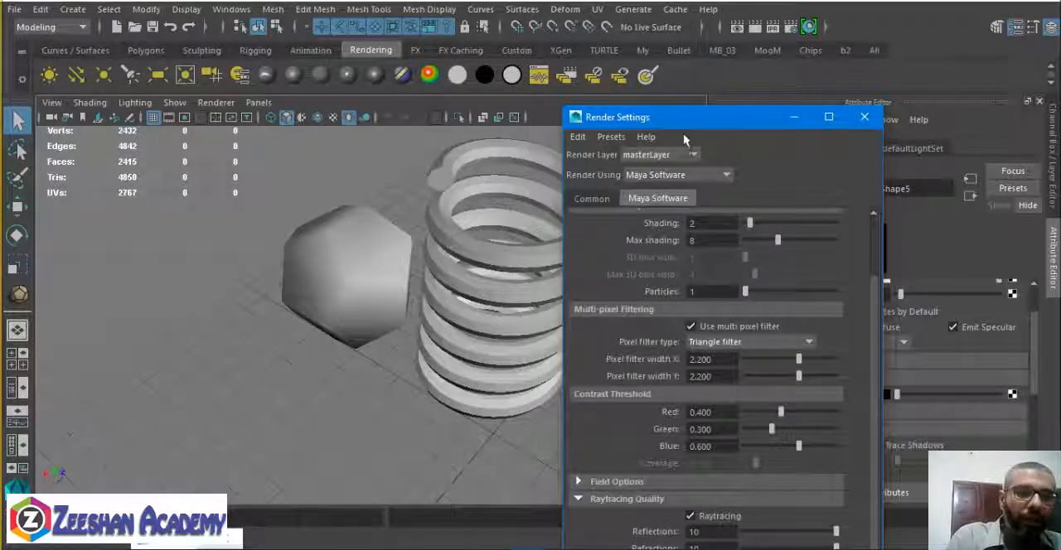
left_click_drag(687, 117, 763, 48)
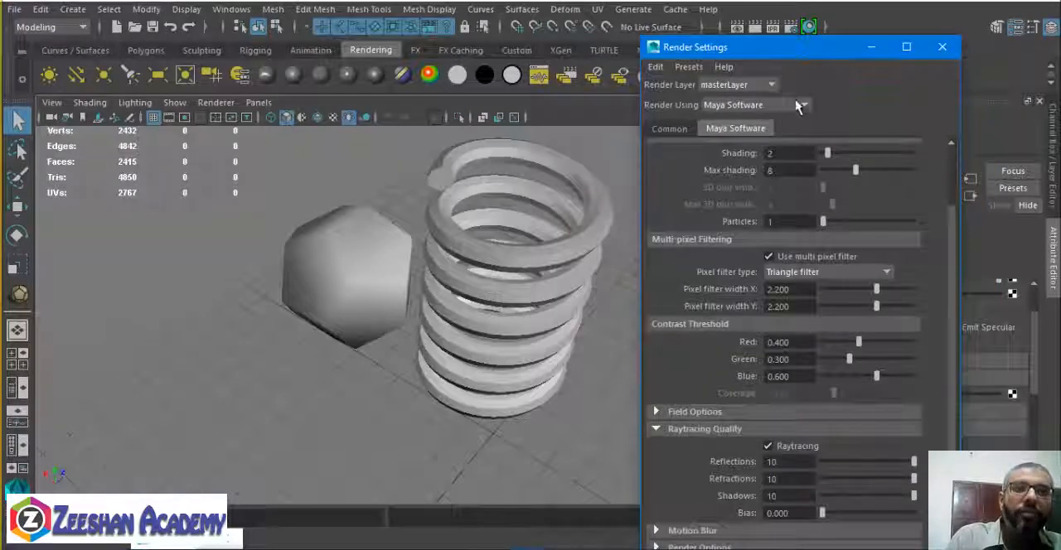
left_click(776, 107)
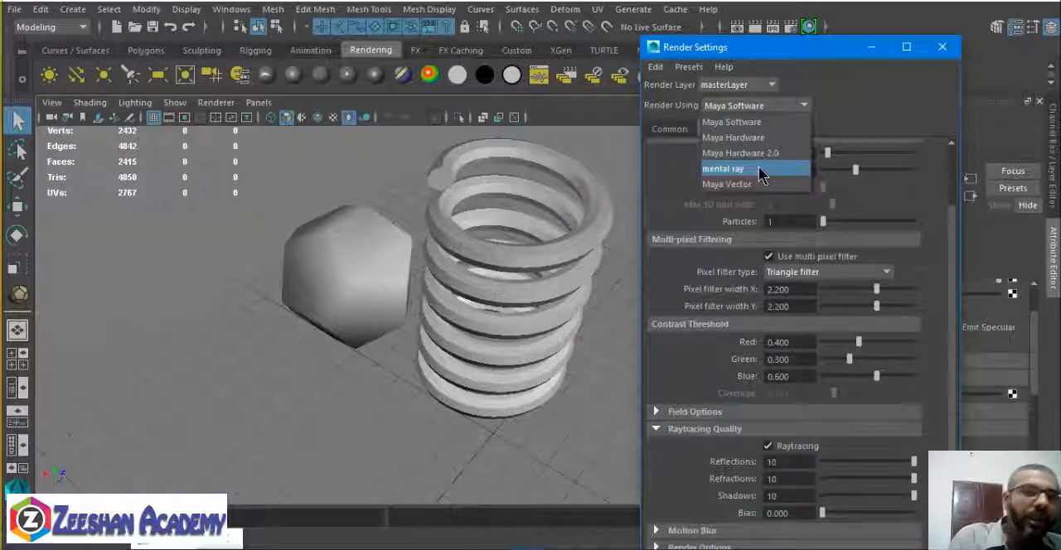
left_click(761, 171)
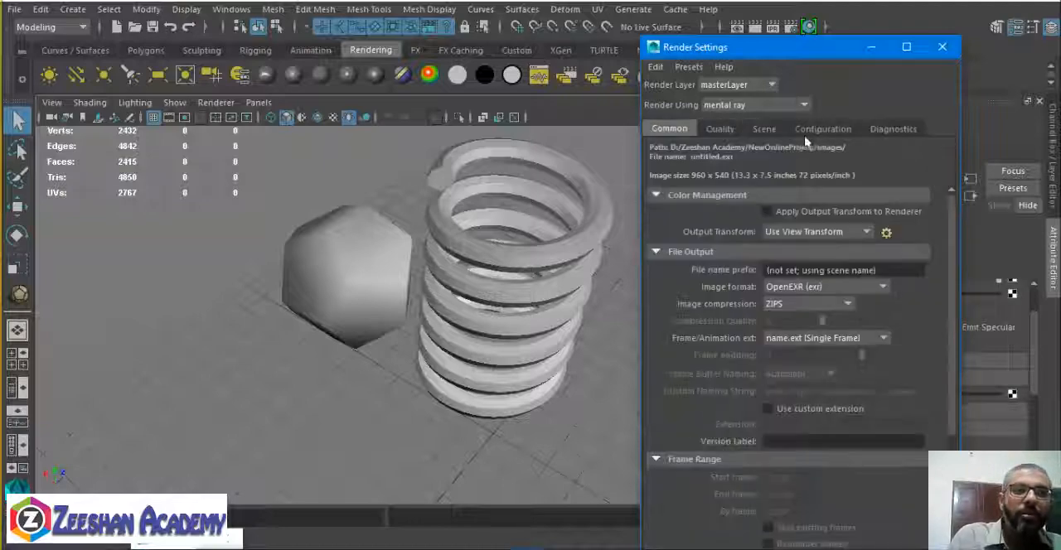
Show the mental ray quality settings to examine the sampling and filtering options beside the spring and ball.
left_click_drag(385, 310, 372, 303, "alt")
scroll(372, 303, "down", 4)
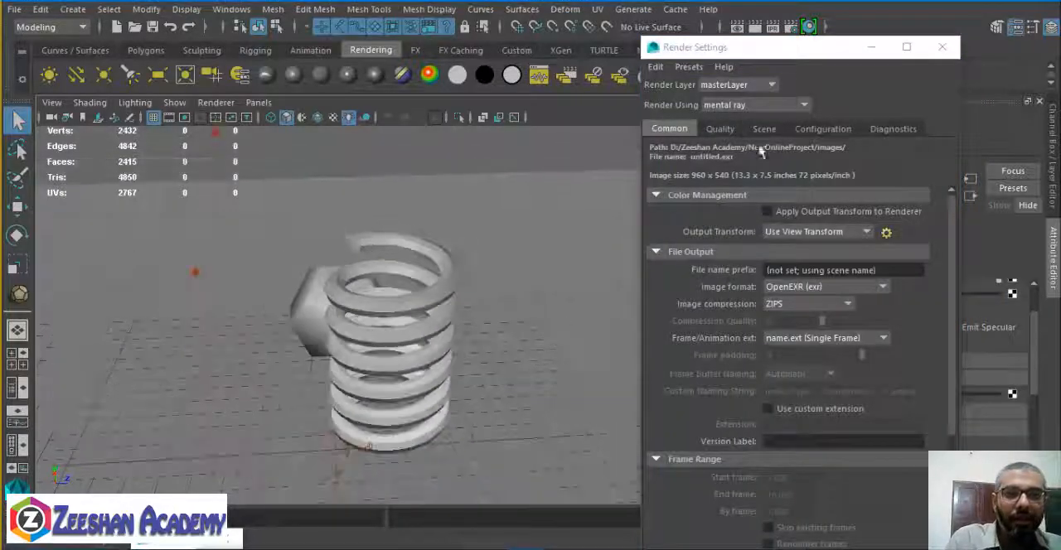
left_click(719, 130)
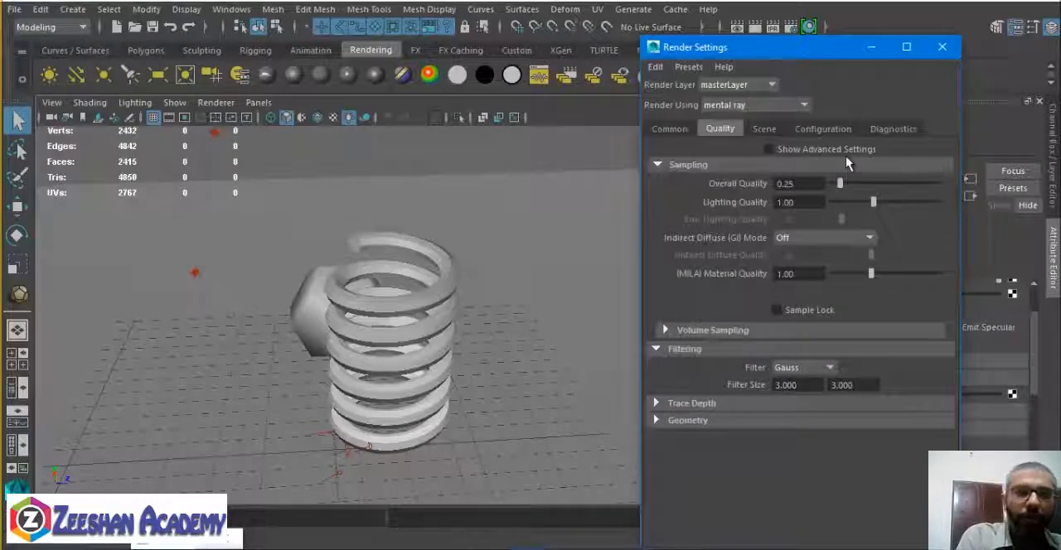
left_click_drag(491, 292, 522, 290, "alt")
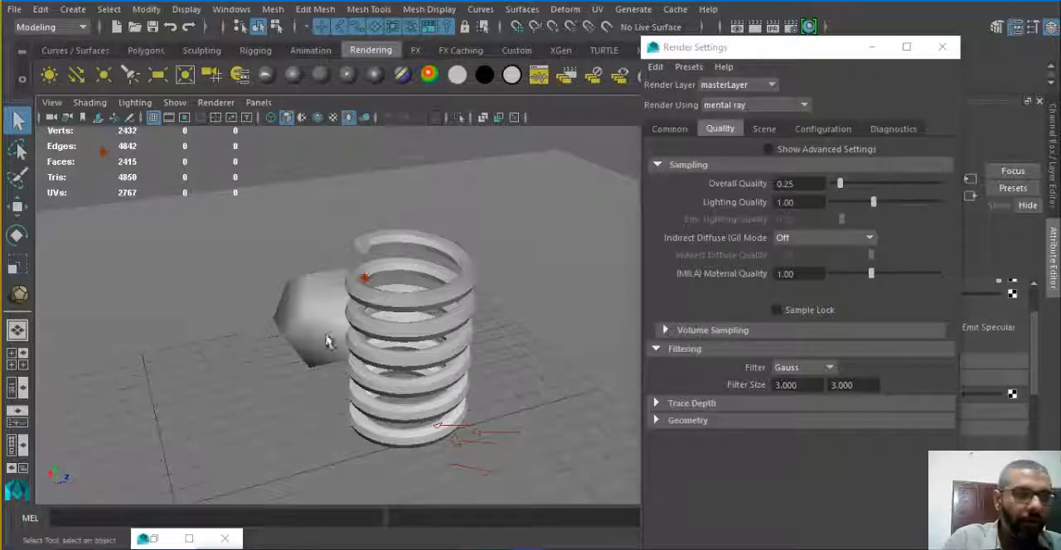
left_click_drag(329, 340, 367, 350, "alt")
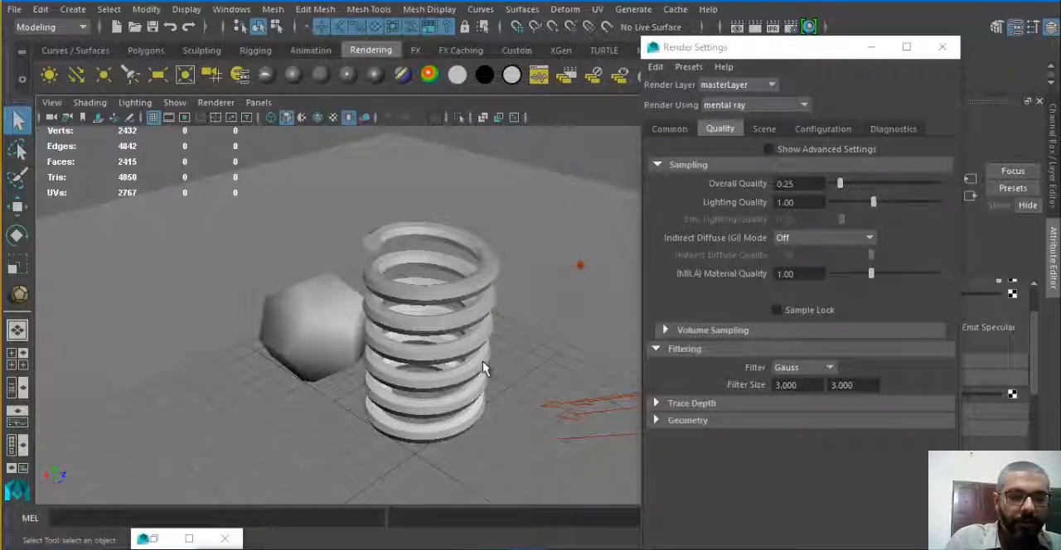